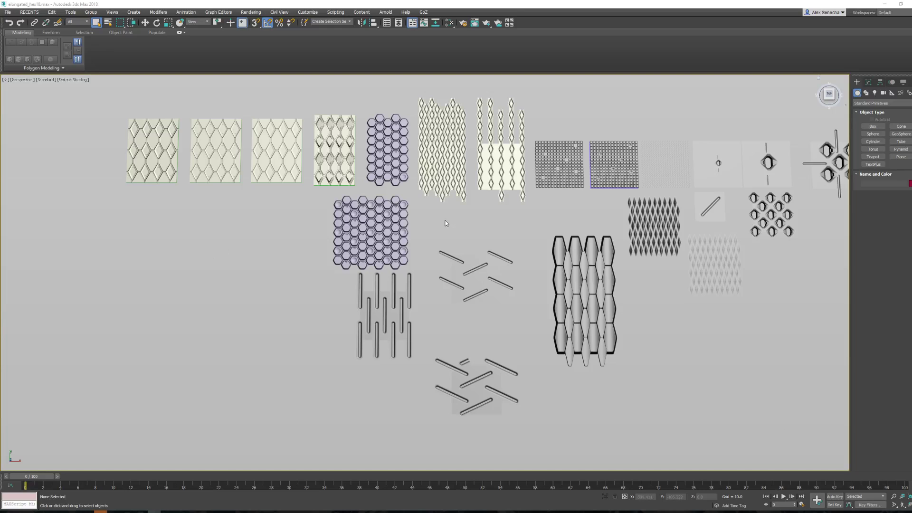
Examine the finished tileable pattern meshes across the scene, with and without their wireframe edges displayed.
{"action": "middle_click_drag", "start_coordinate": [510, 190], "coordinate": [445, 196]}
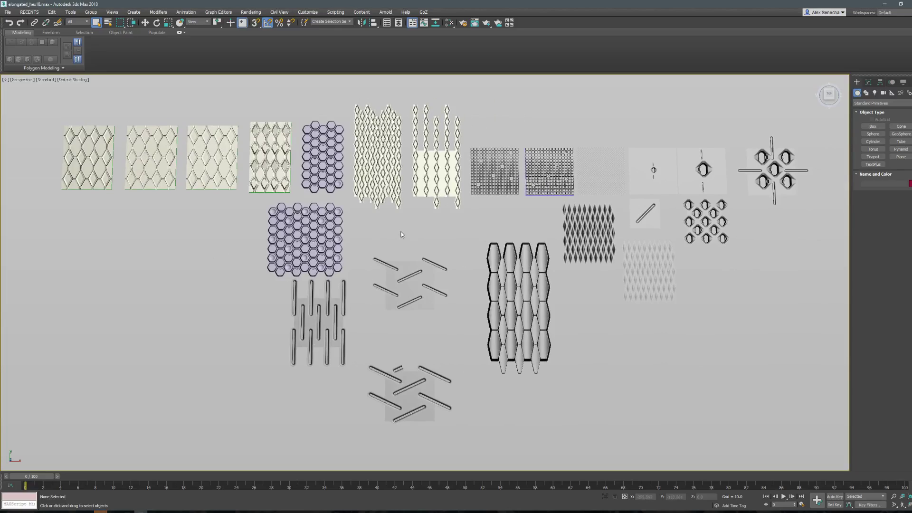
{"action": "scroll", "coordinate": [341, 175], "scroll_direction": "up", "scroll_amount": 6}
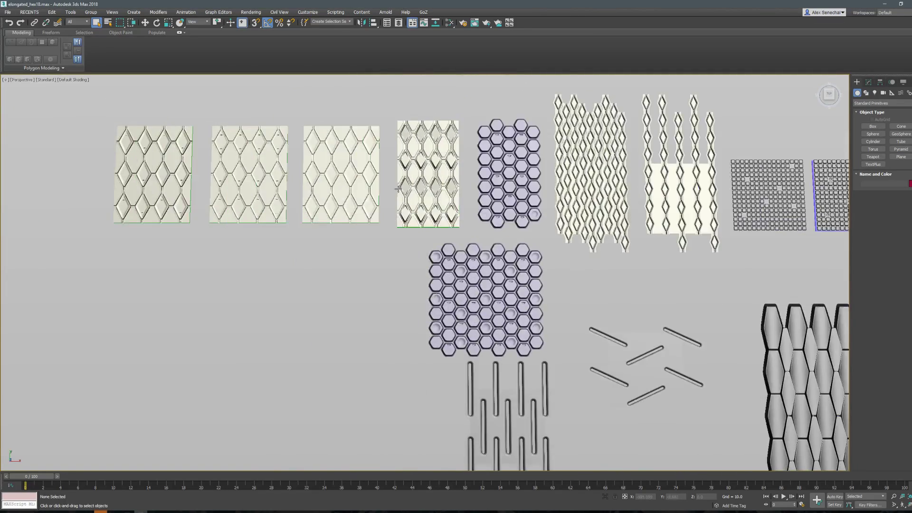
{"action": "key", "text": "F4"}
{"action": "scroll", "coordinate": [618, 257], "scroll_direction": "down", "scroll_amount": 5}
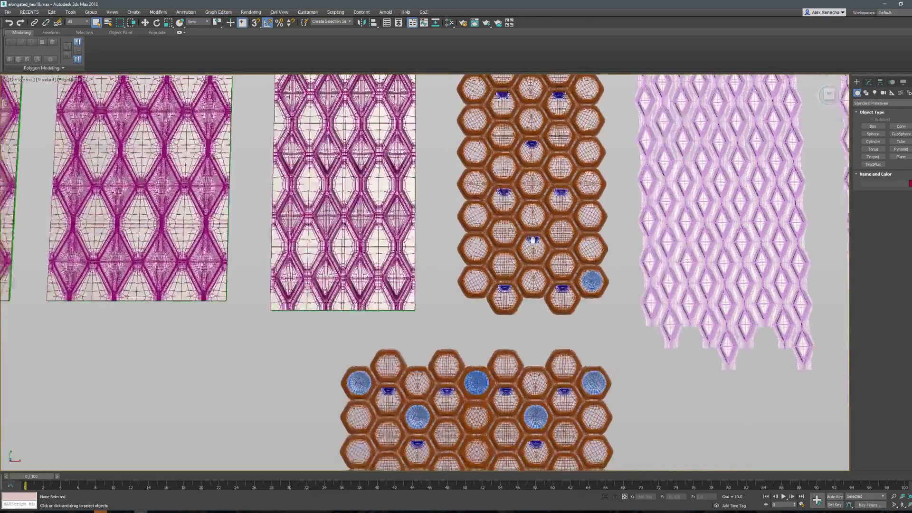
{"action": "middle_click_drag", "start_coordinate": [618, 258], "coordinate": [443, 218]}
{"action": "key", "text": "F4"}
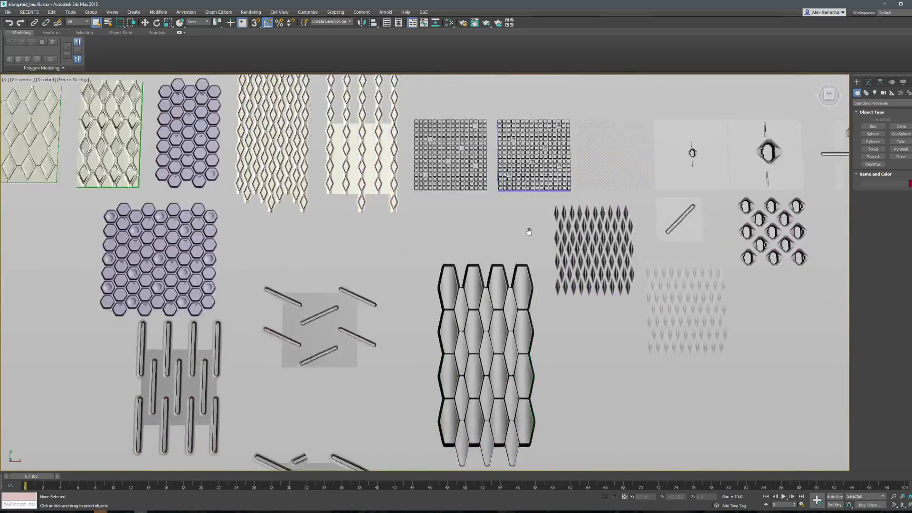
{"action": "middle_click_drag", "start_coordinate": [522, 284], "coordinate": [432, 199]}
{"action": "scroll", "coordinate": [610, 187], "scroll_direction": "up", "scroll_amount": 5}
{"action": "scroll", "coordinate": [609, 187], "scroll_direction": "up", "scroll_amount": 2}
{"action": "scroll", "coordinate": [435, 261], "scroll_direction": "down", "scroll_amount": 6}
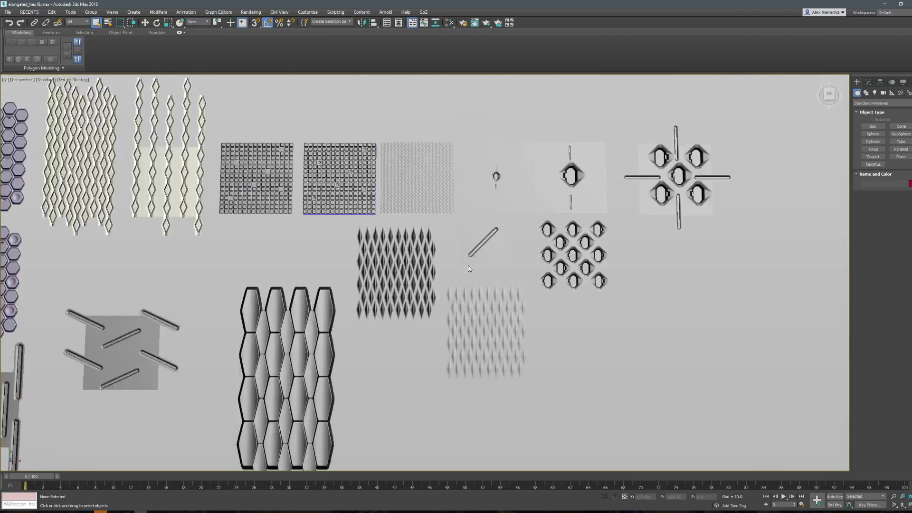
{"action": "middle_click_drag", "start_coordinate": [332, 247], "coordinate": [534, 329]}
{"action": "scroll", "coordinate": [401, 258], "scroll_direction": "up", "scroll_amount": 3}
{"action": "middle_click_drag", "start_coordinate": [378, 171], "coordinate": [410, 183]}
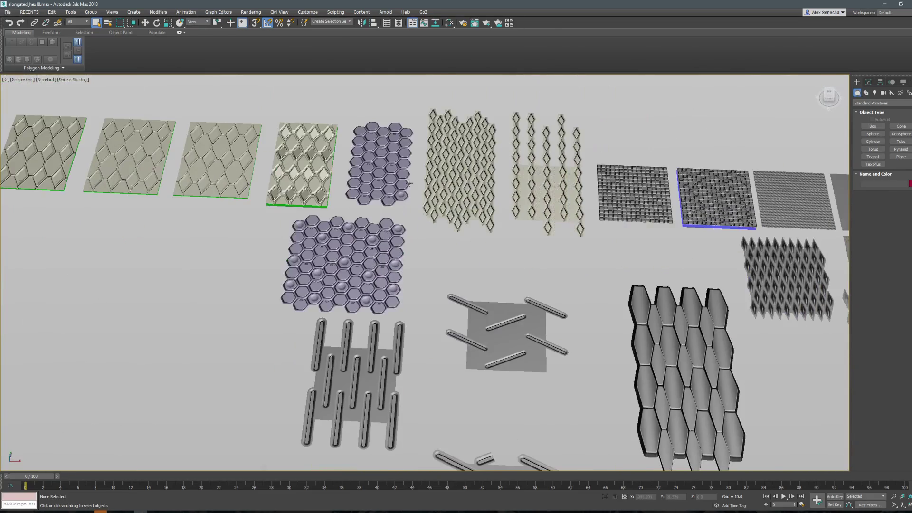
Start a new empty scene to replace the pattern collection.
{"action": "left_click", "coordinate": [8, 11]}
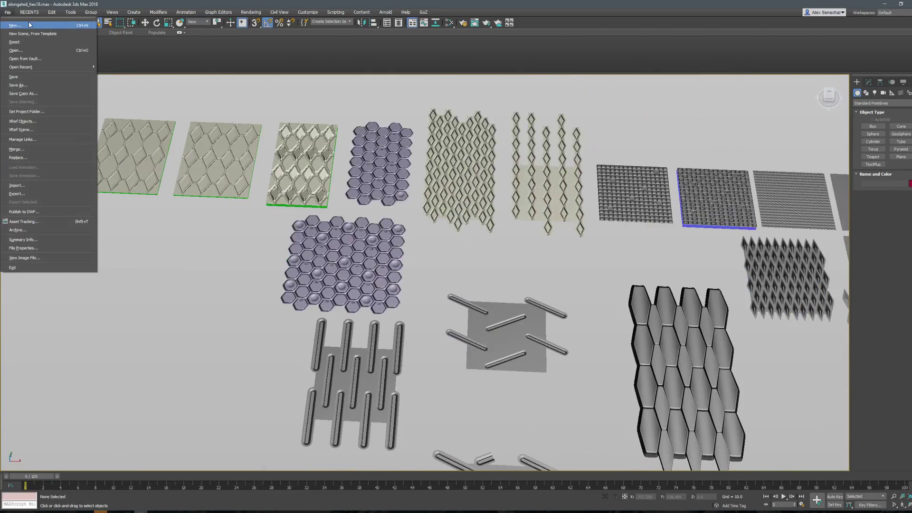
{"action": "left_click", "coordinate": [30, 20]}
{"action": "left_click", "coordinate": [452, 280]}
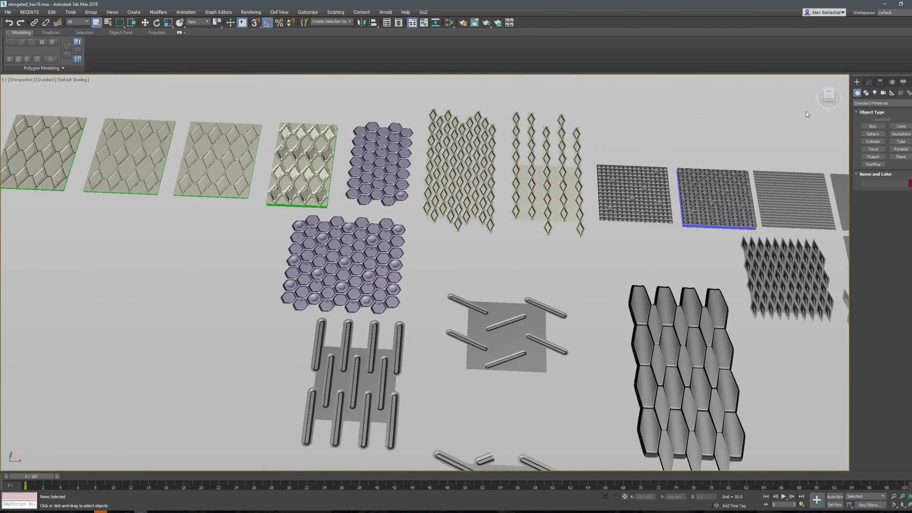
Create a plane covering the whole home grid, snapped corner to corner to the grid points, and display its edges.
{"action": "left_click", "coordinate": [901, 156]}
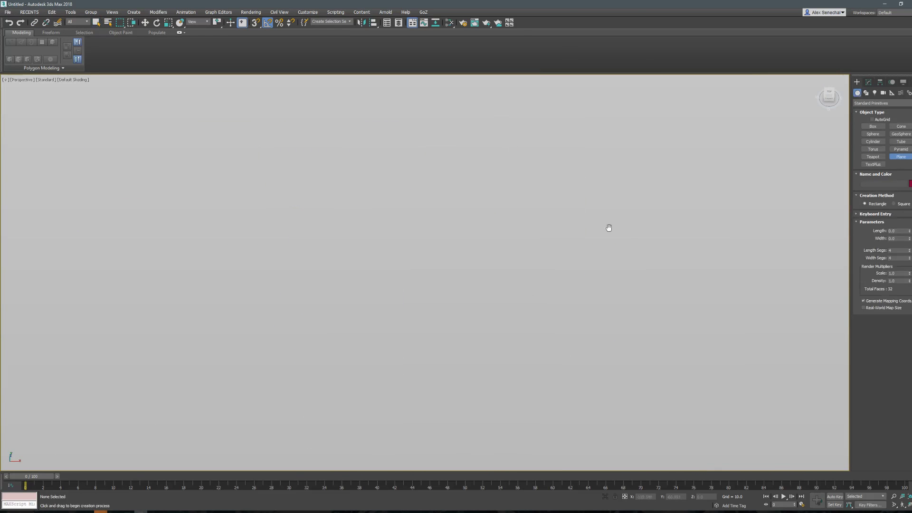
{"action": "left_click_drag", "start_coordinate": [607, 228], "coordinate": [578, 229]}
{"action": "middle_click_drag", "start_coordinate": [577, 230], "coordinate": [533, 228]}
{"action": "scroll", "coordinate": [534, 228], "scroll_direction": "up", "scroll_amount": 5}
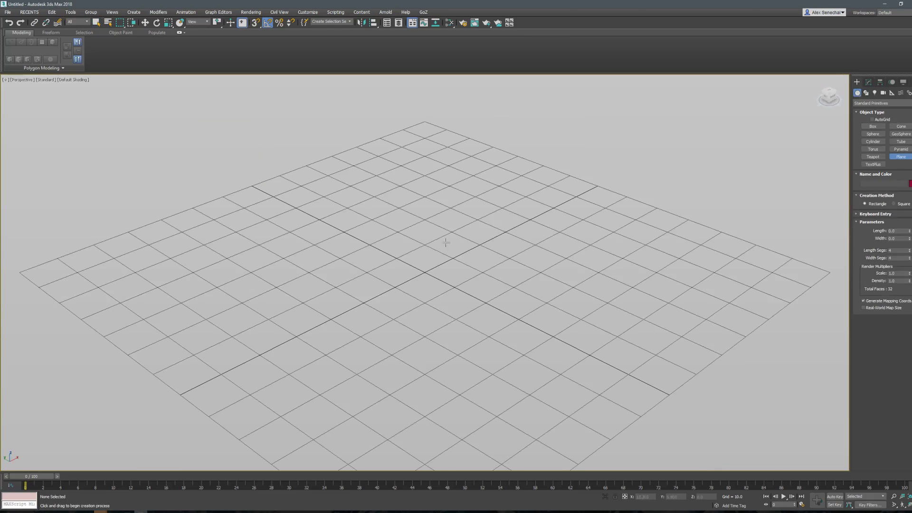
{"action": "key", "text": "s"}
{"action": "scroll", "coordinate": [444, 238], "scroll_direction": "down", "scroll_amount": 2}
{"action": "middle_click_drag", "start_coordinate": [437, 267], "coordinate": [459, 279], "text": "alt"}
{"action": "scroll", "coordinate": [443, 235], "scroll_direction": "down", "scroll_amount": 2}
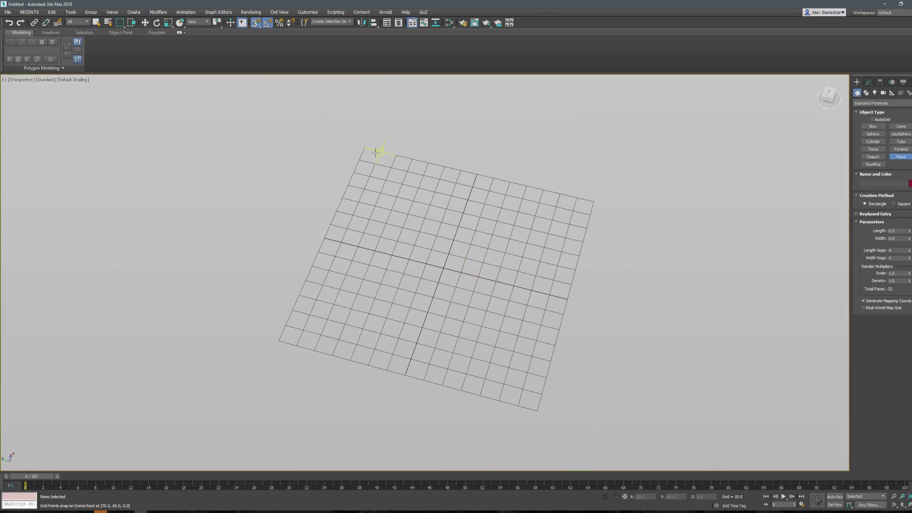
{"action": "left_click_drag", "start_coordinate": [376, 152], "coordinate": [537, 409]}
{"action": "key", "text": "w"}
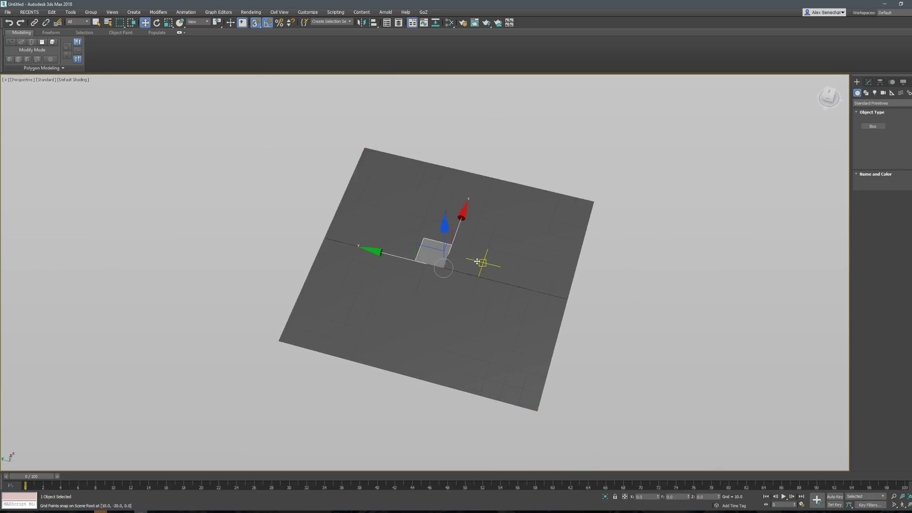
{"action": "key", "text": "F4"}
Convert the plane to an editable poly and remove all its interior edges, leaving only the outer border.
{"action": "middle_click_drag", "start_coordinate": [477, 261], "coordinate": [517, 247], "text": "alt"}
{"action": "key", "text": "2"}
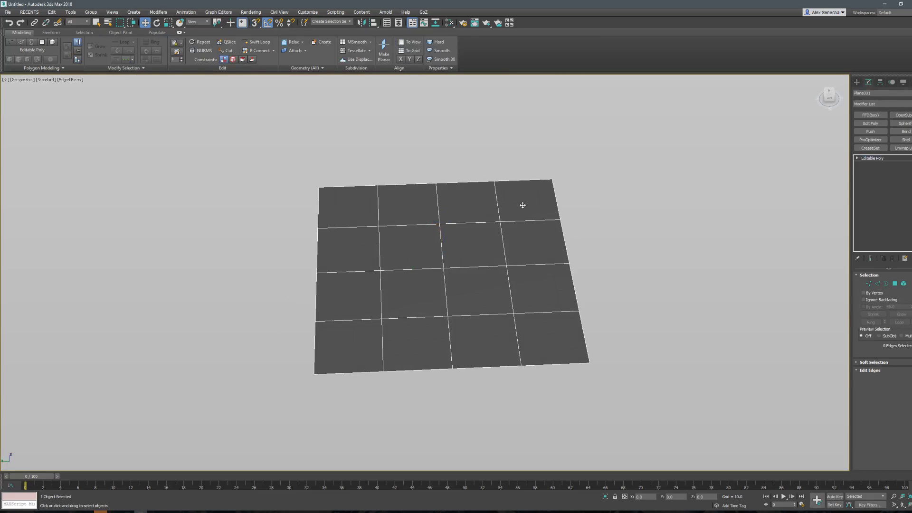
{"action": "left_click_drag", "start_coordinate": [522, 206], "coordinate": [364, 338]}
{"action": "key", "text": "BackSpace"}
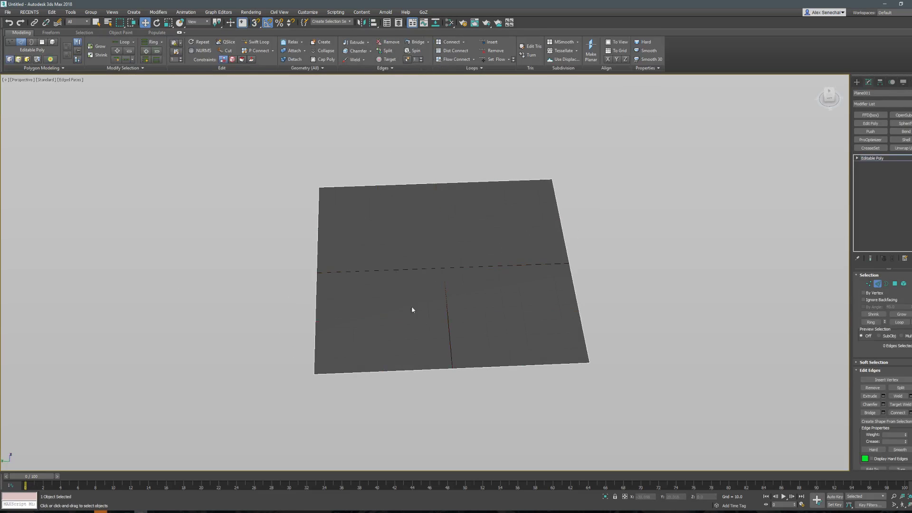
{"action": "key", "text": "2"}
Clone the plane as one instance along X and vertex-snap the copy flush against the original's edge.
{"action": "middle_click_drag", "start_coordinate": [513, 212], "coordinate": [464, 230], "text": "alt"}
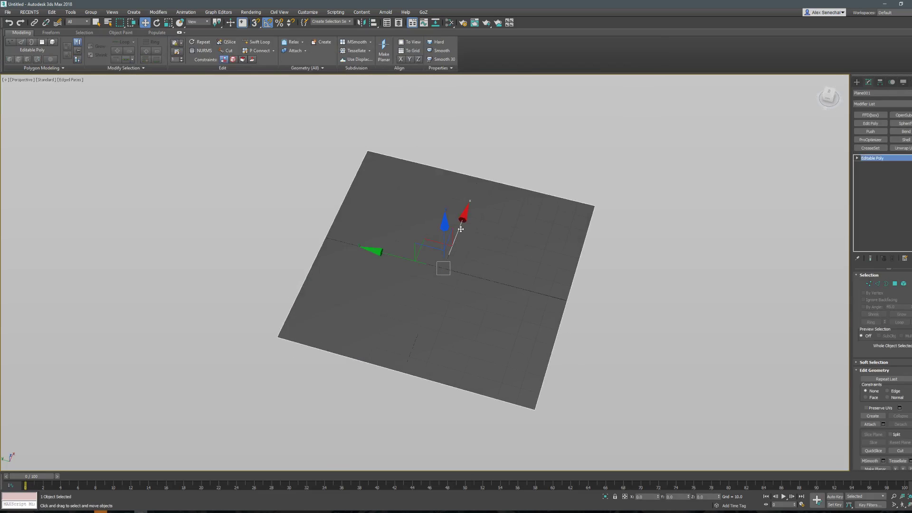
{"action": "left_click_drag", "start_coordinate": [521, 234], "coordinate": [546, 157], "text": "shift"}
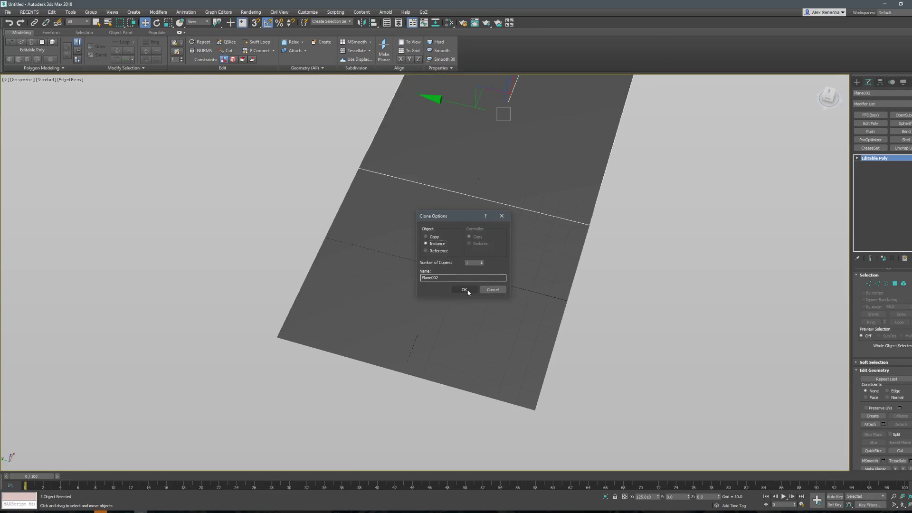
{"action": "left_click", "coordinate": [464, 290]}
{"action": "middle_click_drag", "start_coordinate": [517, 110], "coordinate": [577, 159], "text": "alt"}
{"action": "left_click_drag", "start_coordinate": [584, 136], "coordinate": [546, 279]}
{"action": "key", "text": "s"}
{"action": "key", "text": "s"}
{"action": "middle_click_drag", "start_coordinate": [546, 278], "coordinate": [563, 296], "text": "alt"}
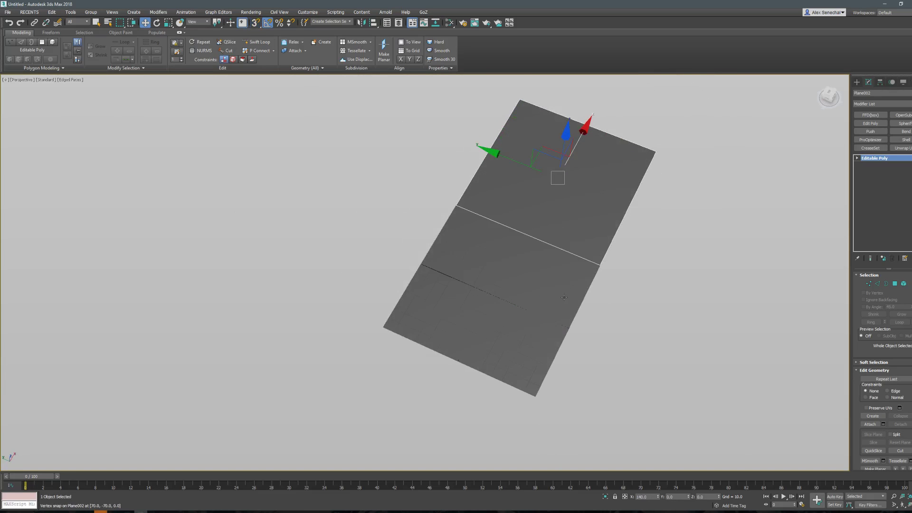
Select both planes, clone them as instances along Y, and snap the new pair flush beside the originals.
{"action": "left_click", "coordinate": [472, 223], "text": "ctrl"}
{"action": "middle_click_drag", "start_coordinate": [342, 203], "coordinate": [395, 216], "text": "alt"}
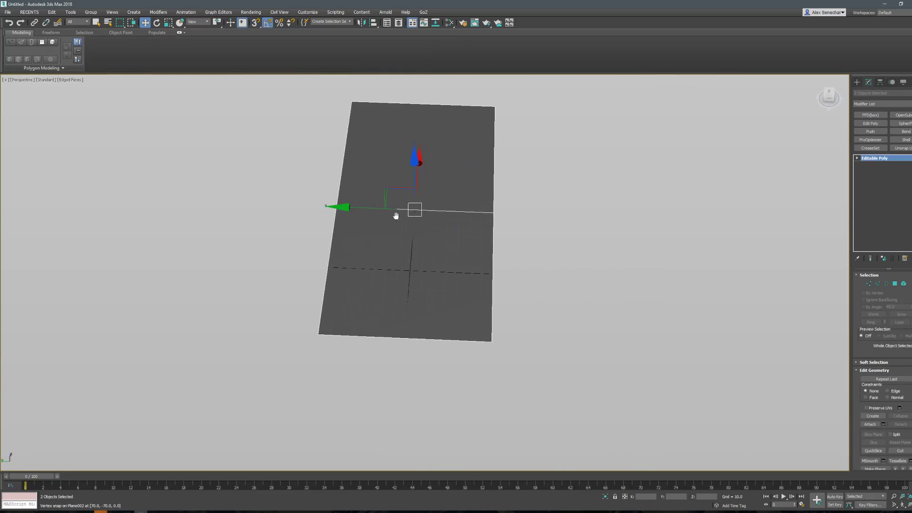
{"action": "left_click_drag", "start_coordinate": [588, 238], "coordinate": [565, 244], "text": "shift"}
{"action": "key", "text": "Return"}
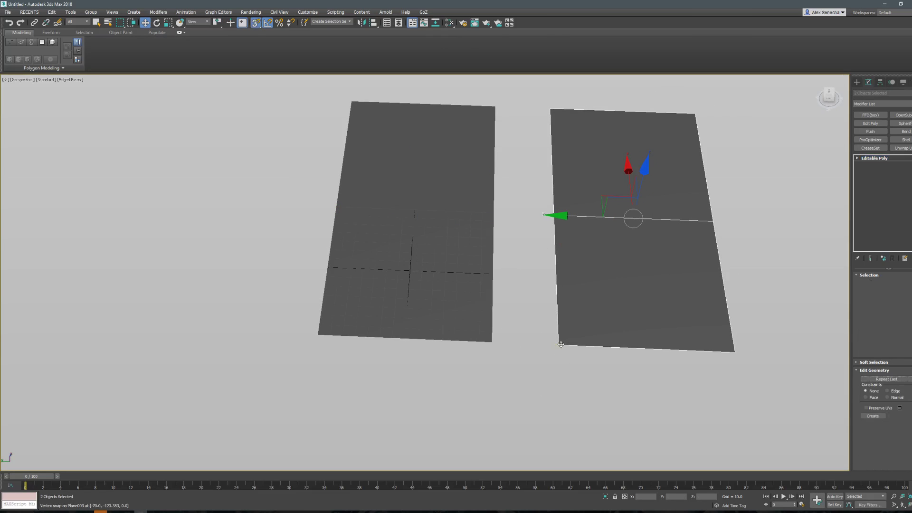
{"action": "left_click_drag", "start_coordinate": [555, 355], "coordinate": [500, 347]}
{"action": "middle_click_drag", "start_coordinate": [499, 347], "coordinate": [478, 395], "text": "alt"}
Clone a pair of planes as instances to the opposite X side and vertex-snap them against the block's open edge.
{"action": "middle_click_drag", "start_coordinate": [612, 351], "coordinate": [671, 269], "text": "alt"}
{"action": "left_click_drag", "start_coordinate": [678, 243], "coordinate": [366, 187], "text": "shift"}
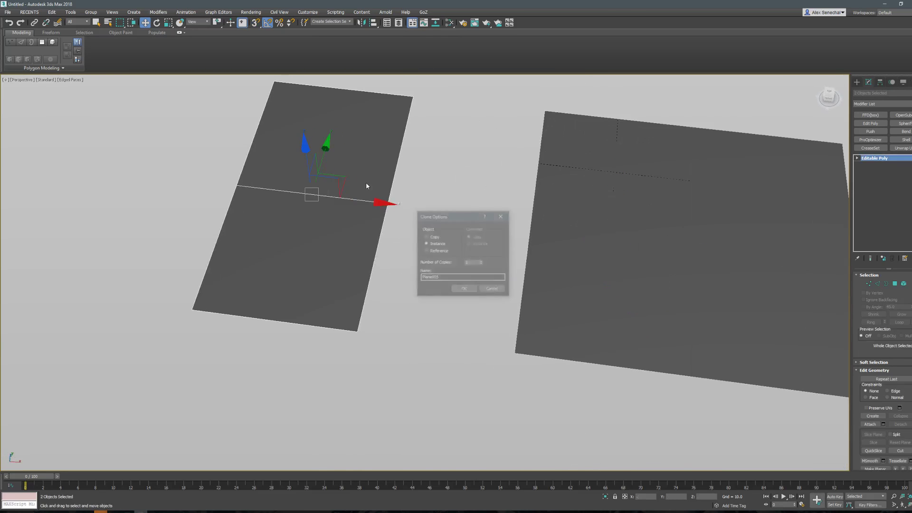
{"action": "key", "text": "Return"}
{"action": "key", "text": "s"}
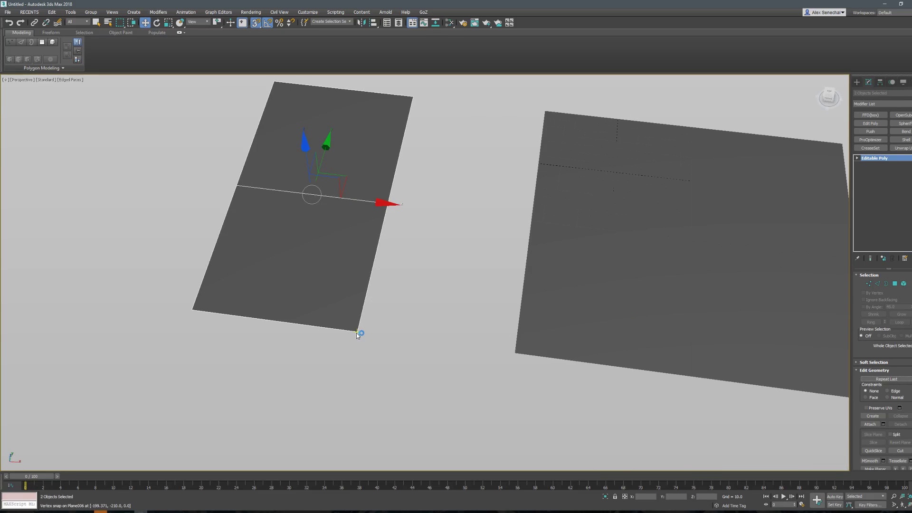
{"action": "left_click_drag", "start_coordinate": [357, 330], "coordinate": [515, 352]}
{"action": "middle_click_drag", "start_coordinate": [515, 351], "coordinate": [484, 104], "text": "alt"}
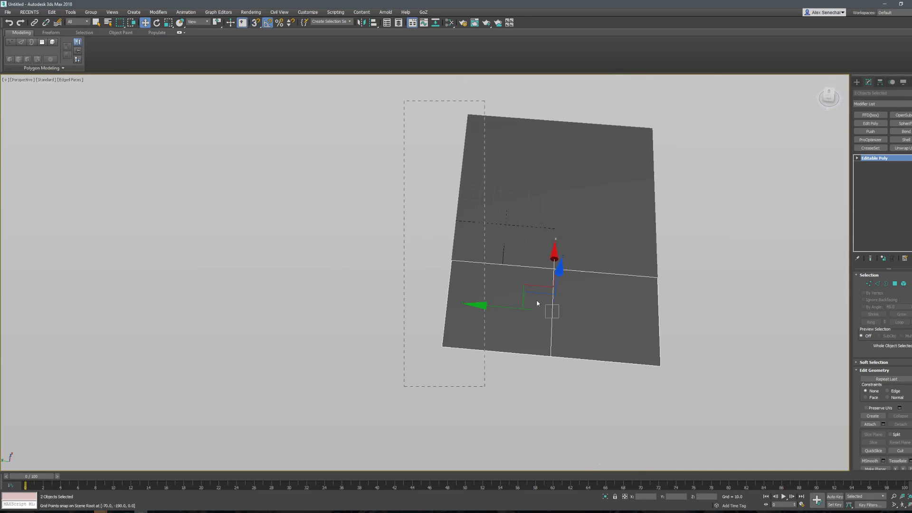
Clone the outer column of three planes as instances along Y and snap it to the block, completing a 3×3 grid.
{"action": "middle_click_drag", "start_coordinate": [551, 300], "coordinate": [494, 248], "text": "alt"}
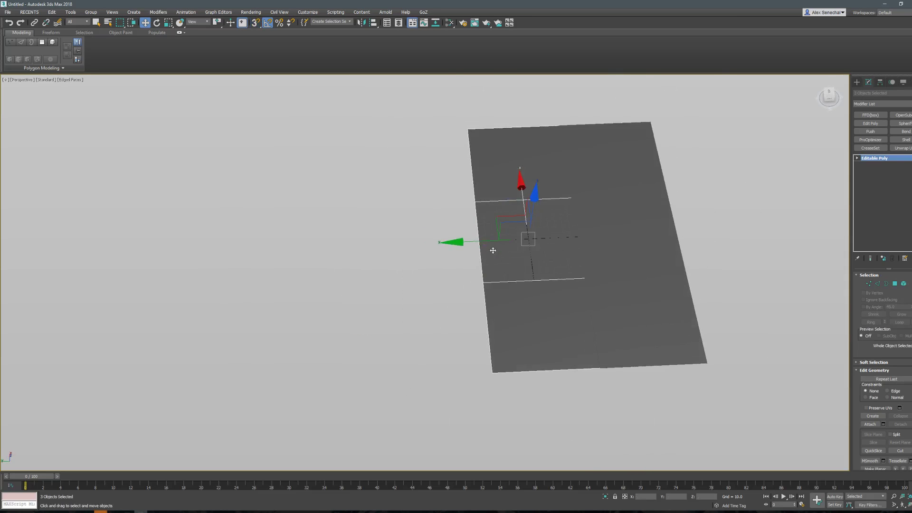
{"action": "scroll", "coordinate": [488, 237], "scroll_direction": "up", "scroll_amount": 5}
{"action": "left_click_drag", "start_coordinate": [488, 237], "coordinate": [283, 246], "text": "shift"}
{"action": "key", "text": "Return"}
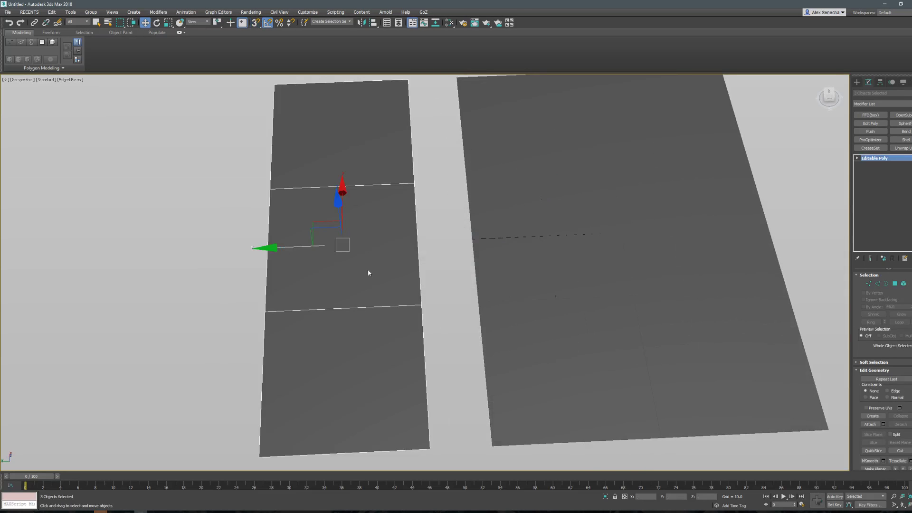
{"action": "left_click_drag", "start_coordinate": [421, 304], "coordinate": [478, 303]}
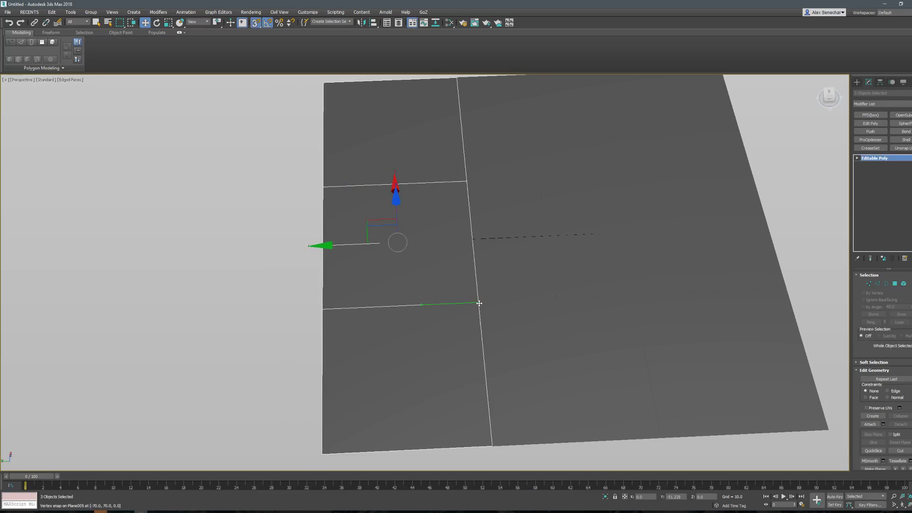
{"action": "middle_click_drag", "start_coordinate": [479, 303], "coordinate": [519, 256], "text": "alt"}
{"action": "scroll", "coordinate": [527, 223], "scroll_direction": "up", "scroll_amount": 2}
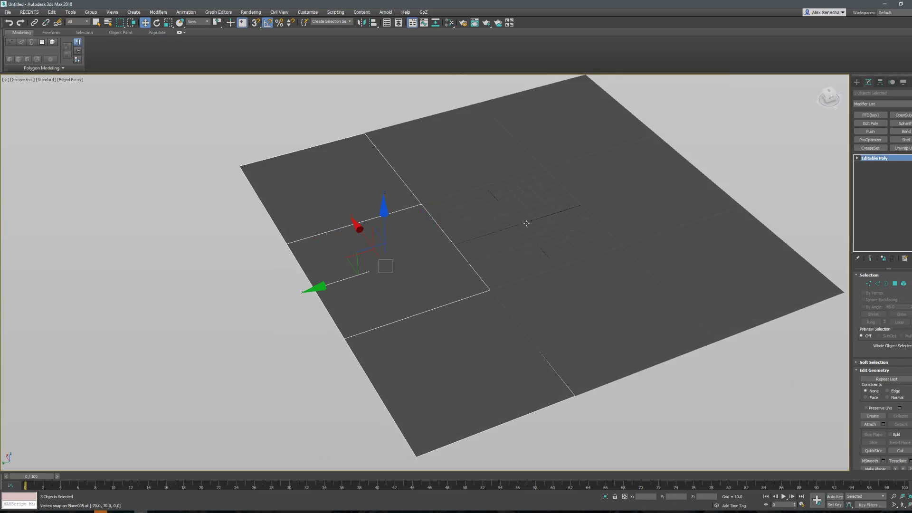
Select all nine planes and inspect the layout of the 3×3 grid.
{"action": "left_click", "coordinate": [675, 221]}
{"action": "middle_click_drag", "start_coordinate": [676, 221], "coordinate": [536, 264], "text": "alt"}
{"action": "key", "text": "ctrl+a"}
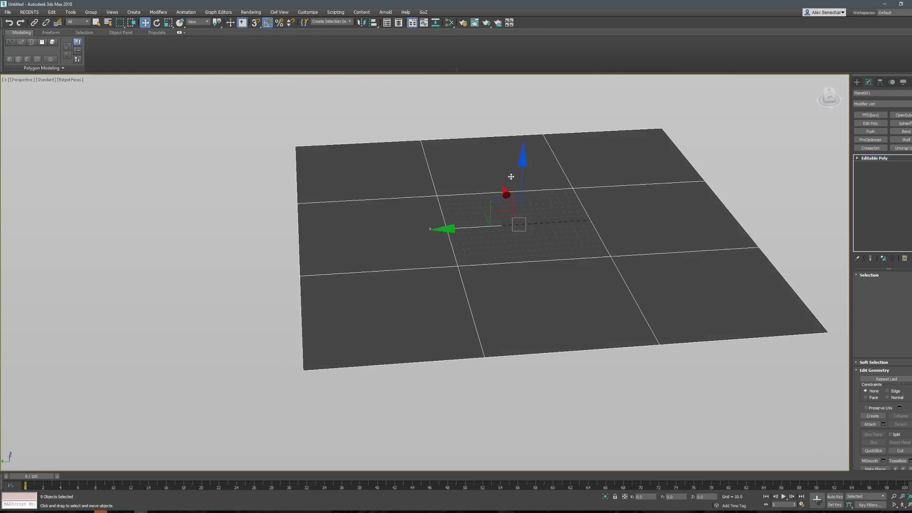
{"action": "middle_click_drag", "start_coordinate": [491, 179], "coordinate": [578, 195], "text": "alt"}
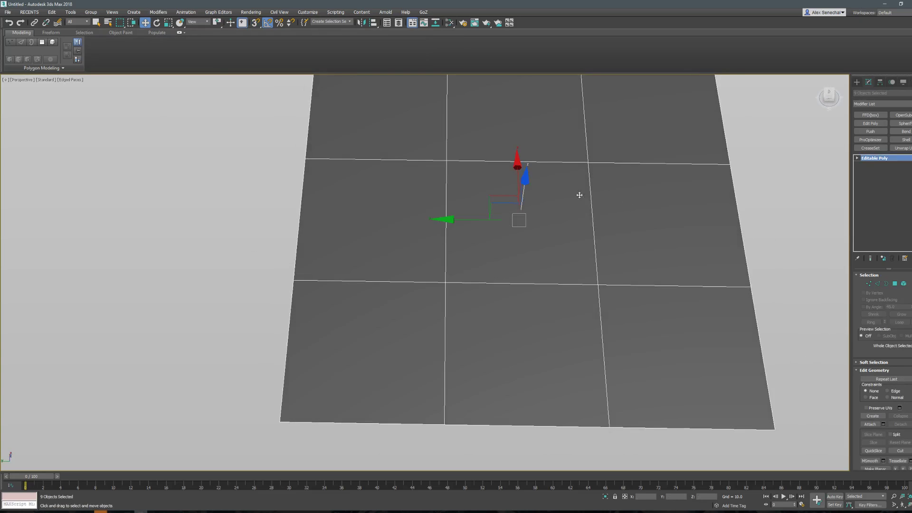
Add two crossing edge loops to the centre plane with Swift Loop, each running close to one border.
{"action": "left_click", "coordinate": [580, 223]}
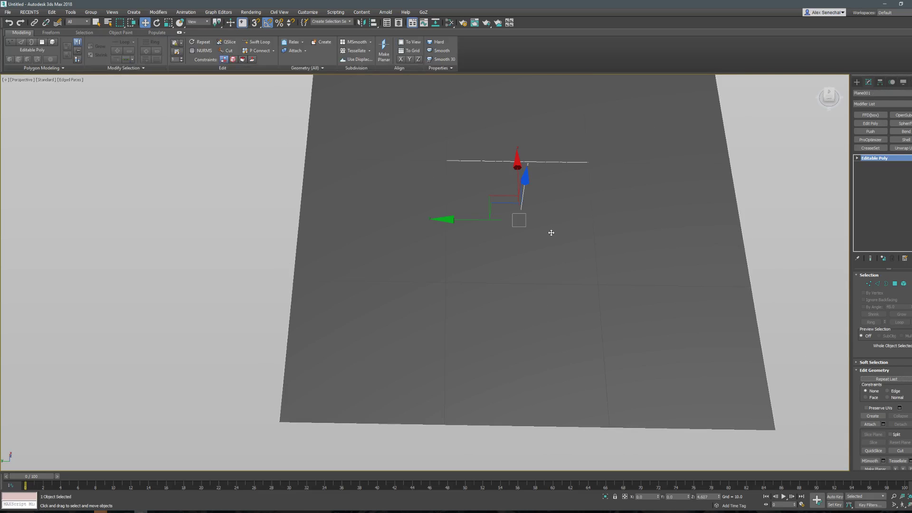
{"action": "scroll", "coordinate": [551, 233], "scroll_direction": "down", "scroll_amount": 2}
{"action": "scroll", "coordinate": [549, 209], "scroll_direction": "up", "scroll_amount": 5}
{"action": "key", "text": "shift+alt+s"}
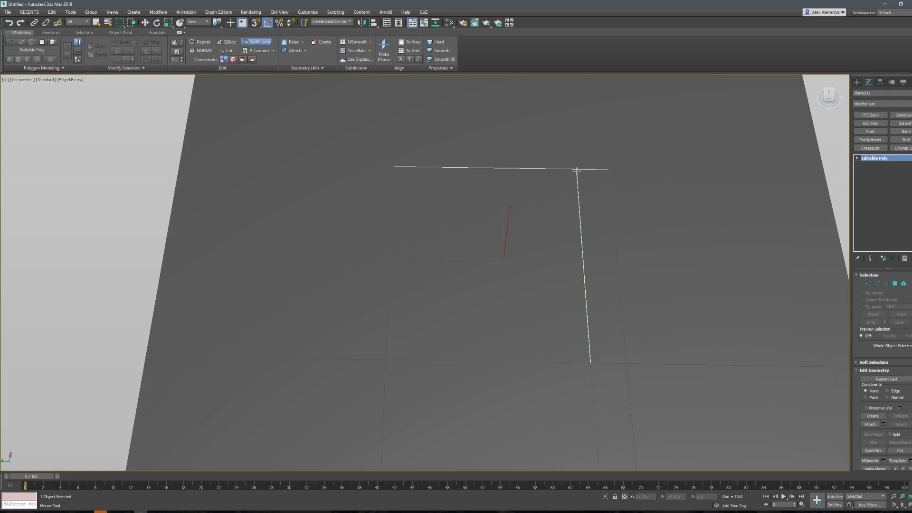
{"action": "left_click", "coordinate": [576, 170]}
{"action": "left_click", "coordinate": [558, 311]}
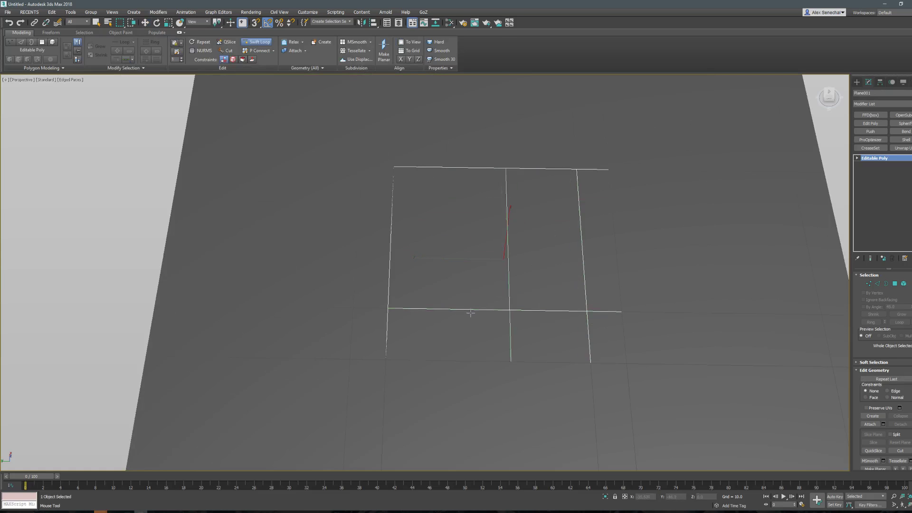
{"action": "right_click", "coordinate": [470, 313]}
Cut a diagonal across the inner corner of the centre plane's loops, plus a parallel inset line following the large panel's outline.
{"action": "key", "text": "alt+c"}
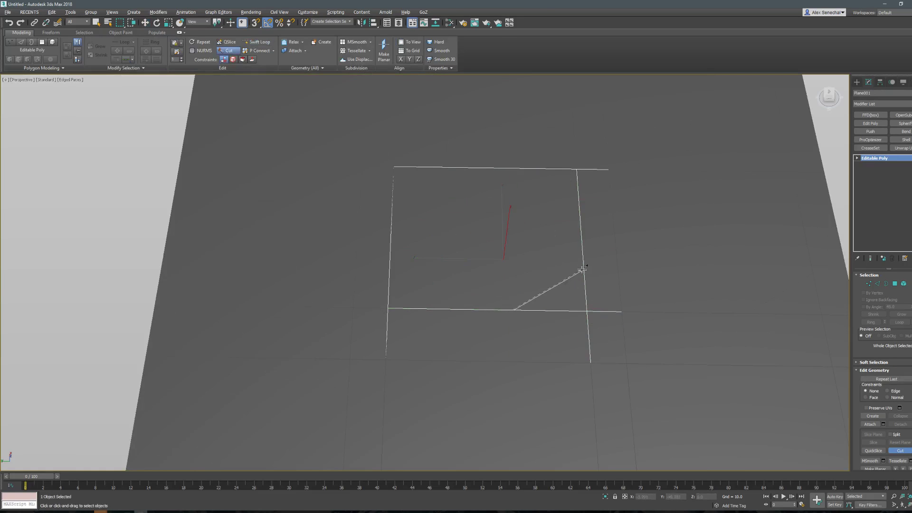
{"action": "left_click", "coordinate": [388, 300]}
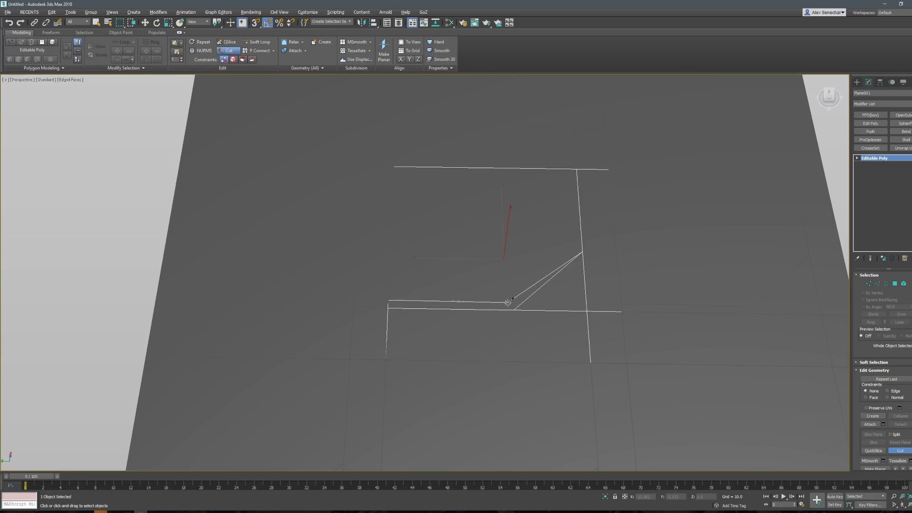
{"action": "left_click", "coordinate": [507, 302]}
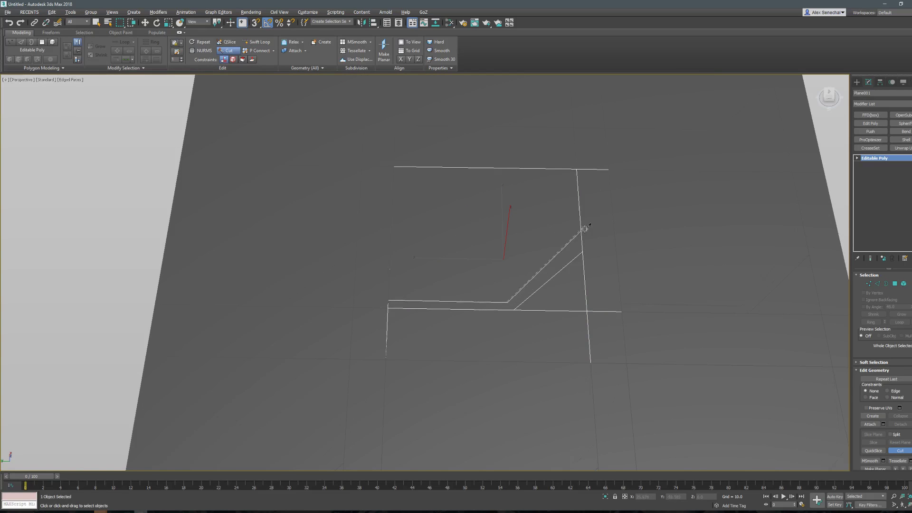
{"action": "left_click", "coordinate": [577, 245]}
{"action": "left_click", "coordinate": [573, 168]}
{"action": "middle_click_drag", "start_coordinate": [575, 167], "coordinate": [617, 228], "text": "alt"}
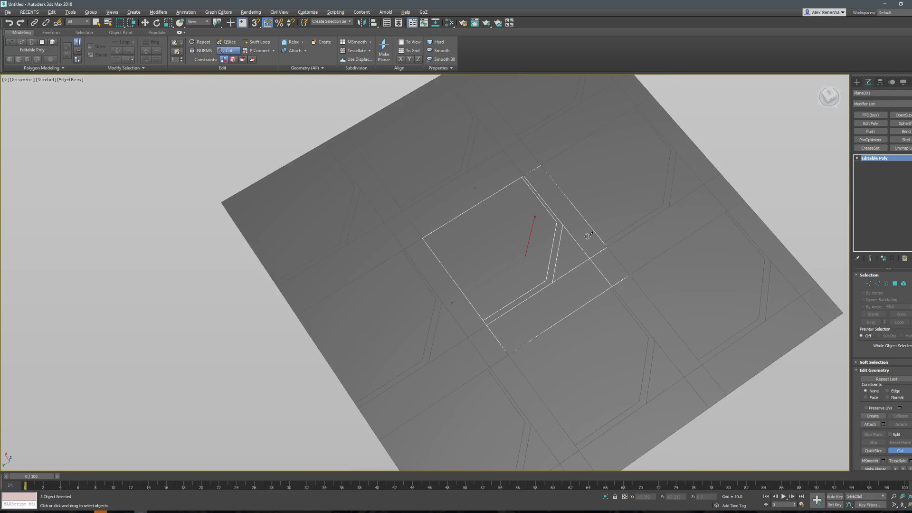
Try moving an edge of the centre plane's inset line across its panel.
{"action": "scroll", "coordinate": [663, 206], "scroll_direction": "down", "scroll_amount": 3}
{"action": "key", "text": "w"}
{"action": "middle_click_drag", "start_coordinate": [663, 206], "coordinate": [583, 271], "text": "alt"}
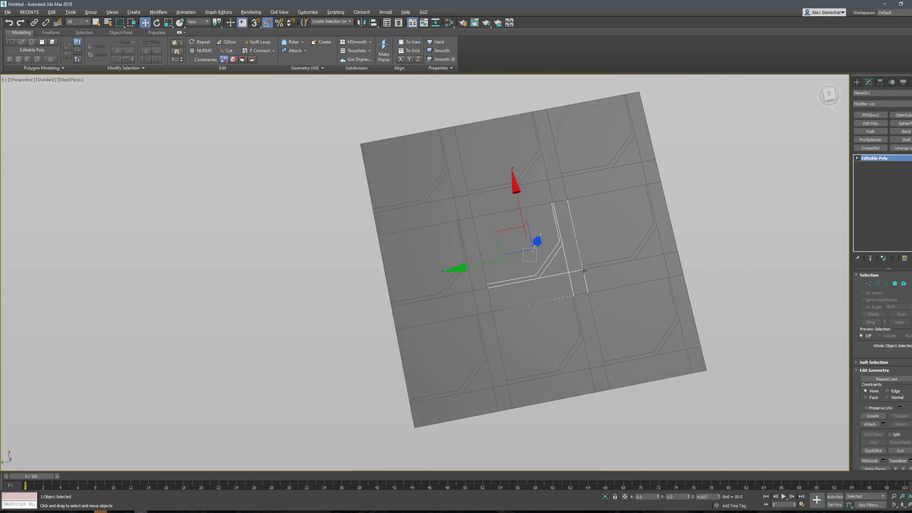
{"action": "key", "text": "2"}
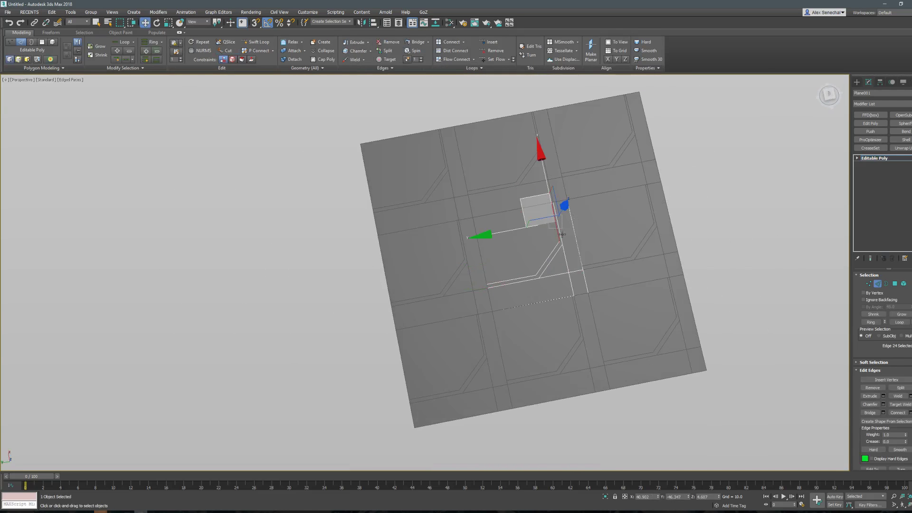
{"action": "left_click", "coordinate": [510, 284], "text": "alt"}
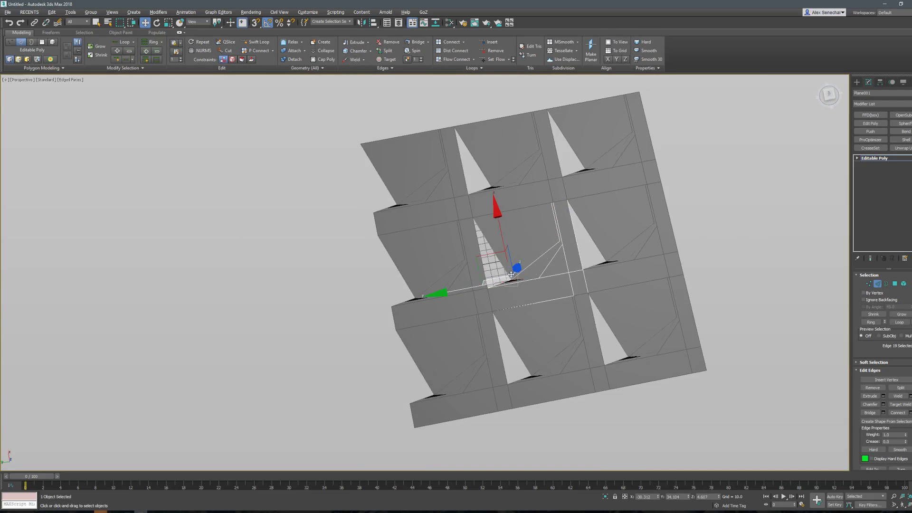
{"action": "middle_click_drag", "start_coordinate": [479, 262], "coordinate": [566, 222], "text": "alt"}
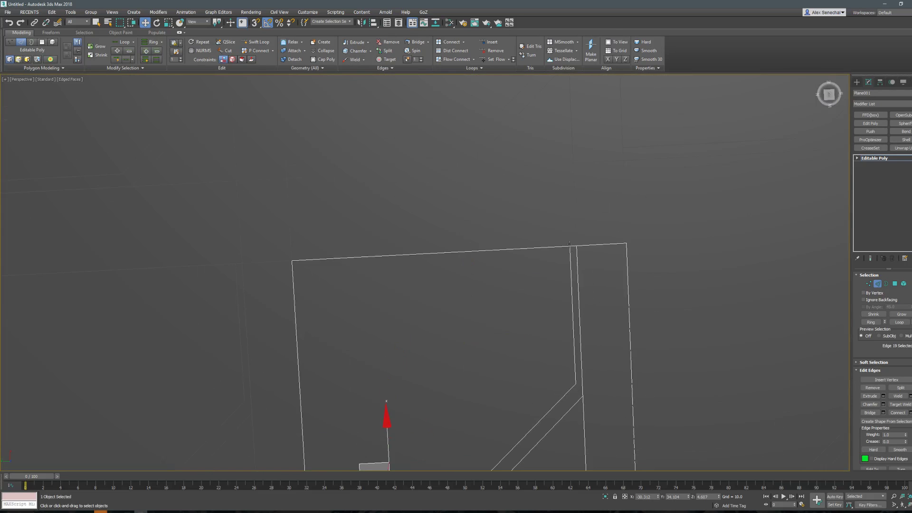
{"action": "middle_click_drag", "start_coordinate": [572, 183], "coordinate": [527, 366], "text": "alt"}
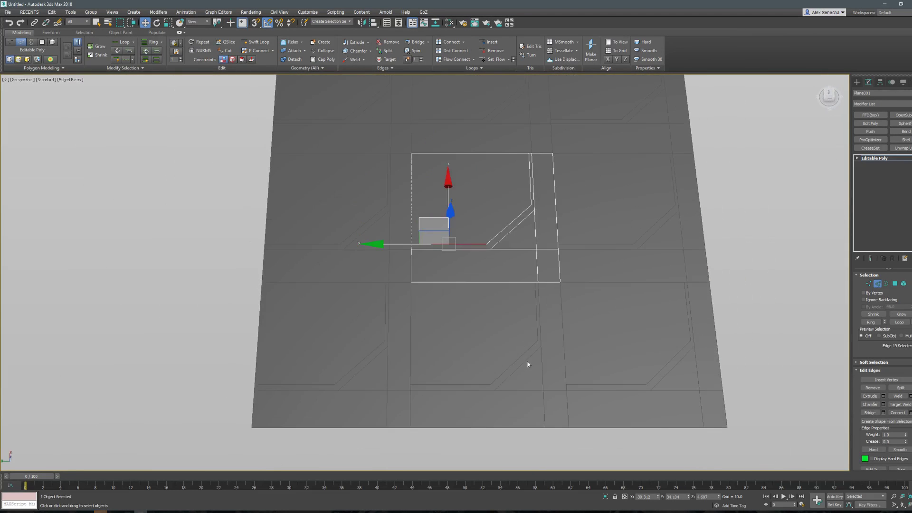
Select all nine planes and give them a light lavender display colour.
{"action": "scroll", "coordinate": [527, 366], "scroll_direction": "up", "scroll_amount": 5}
{"action": "key", "text": "2"}
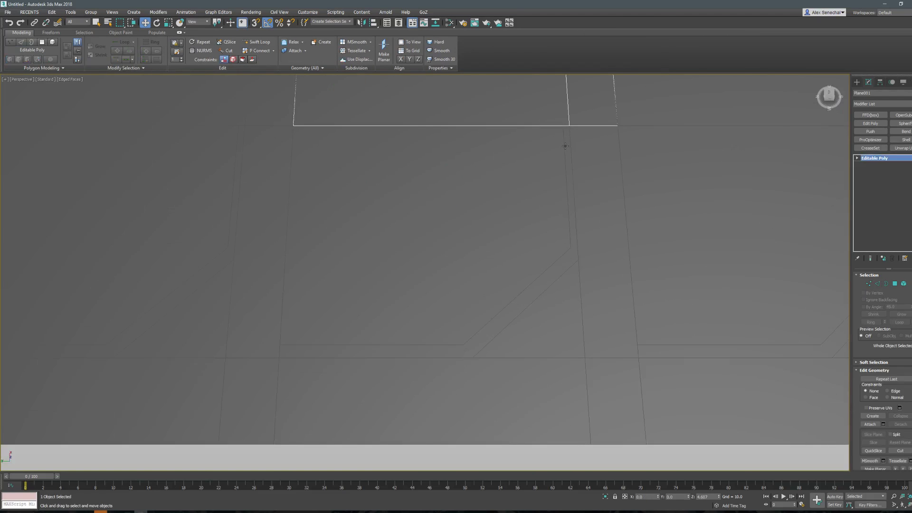
{"action": "left_click", "coordinate": [564, 146]}
{"action": "scroll", "coordinate": [564, 145], "scroll_direction": "down", "scroll_amount": 8}
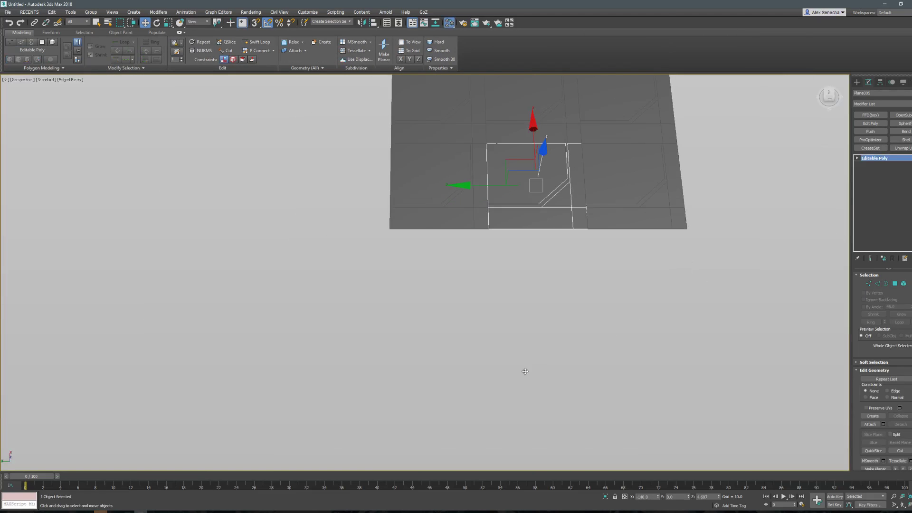
{"action": "middle_click_drag", "start_coordinate": [712, 203], "coordinate": [697, 348]}
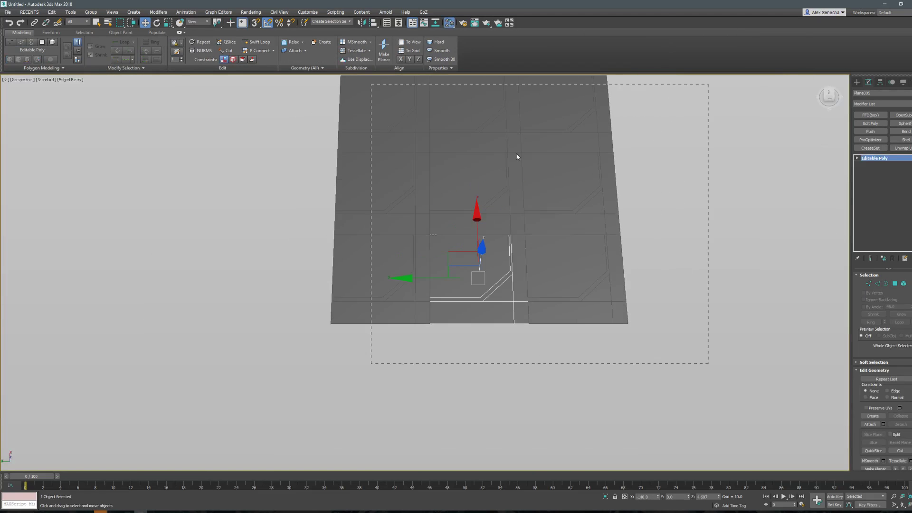
{"action": "left_click_drag", "start_coordinate": [708, 363], "coordinate": [370, 84]}
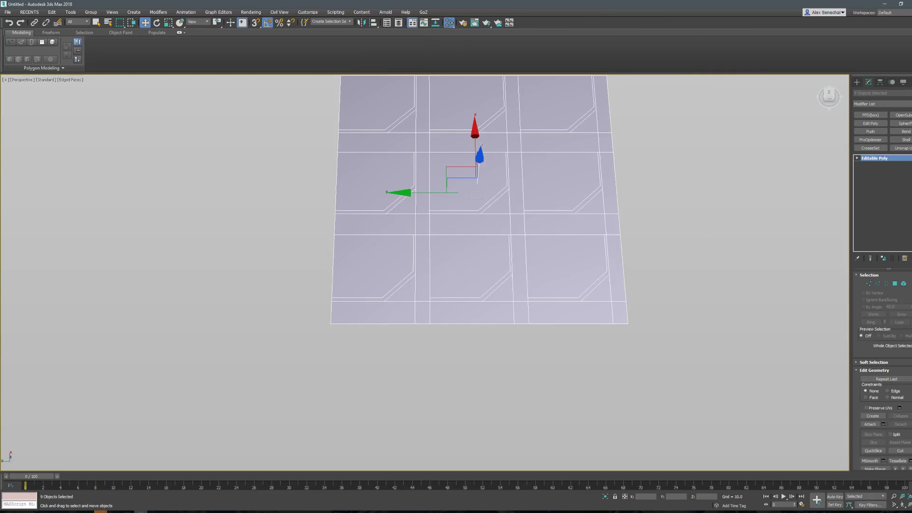
{"action": "left_click", "coordinate": [633, 229]}
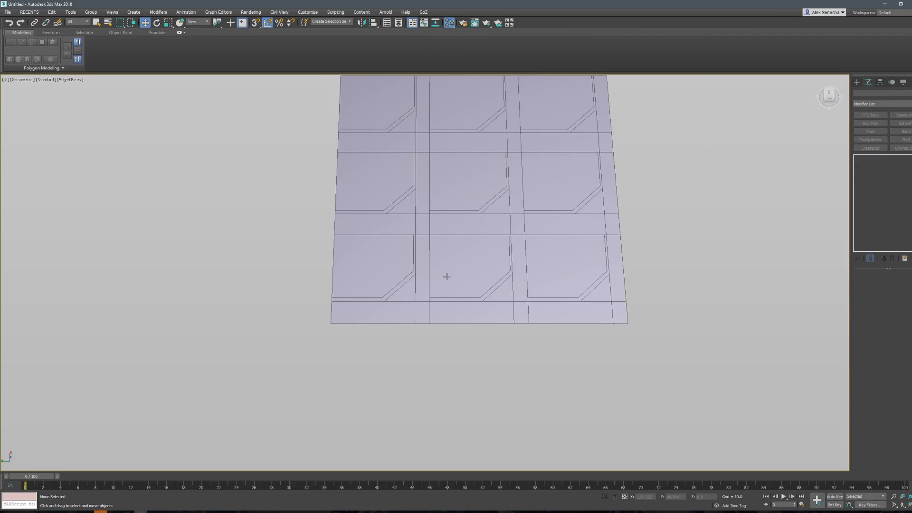
Examine where the inset lines meet the borders between neighbouring tiles.
{"action": "left_click", "coordinate": [483, 256]}
{"action": "scroll", "coordinate": [506, 251], "scroll_direction": "up", "scroll_amount": 6}
{"action": "scroll", "coordinate": [510, 263], "scroll_direction": "down", "scroll_amount": 3}
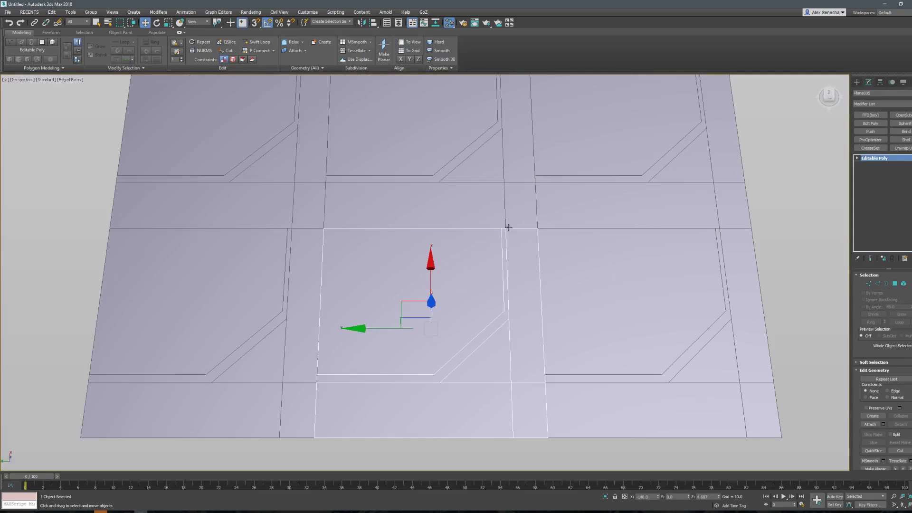
{"action": "middle_click_drag", "start_coordinate": [465, 319], "coordinate": [346, 295]}
{"action": "middle_click_drag", "start_coordinate": [459, 340], "coordinate": [439, 303]}
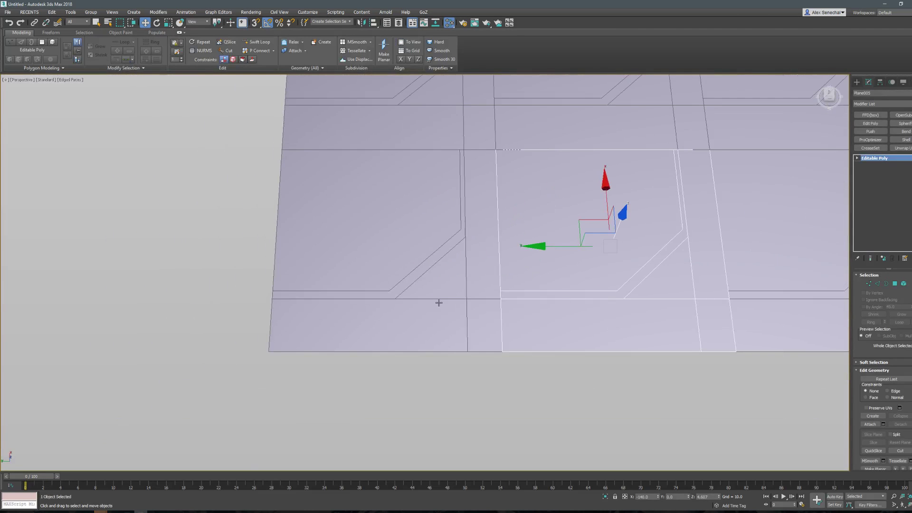
{"action": "middle_click_drag", "start_coordinate": [521, 224], "coordinate": [543, 240]}
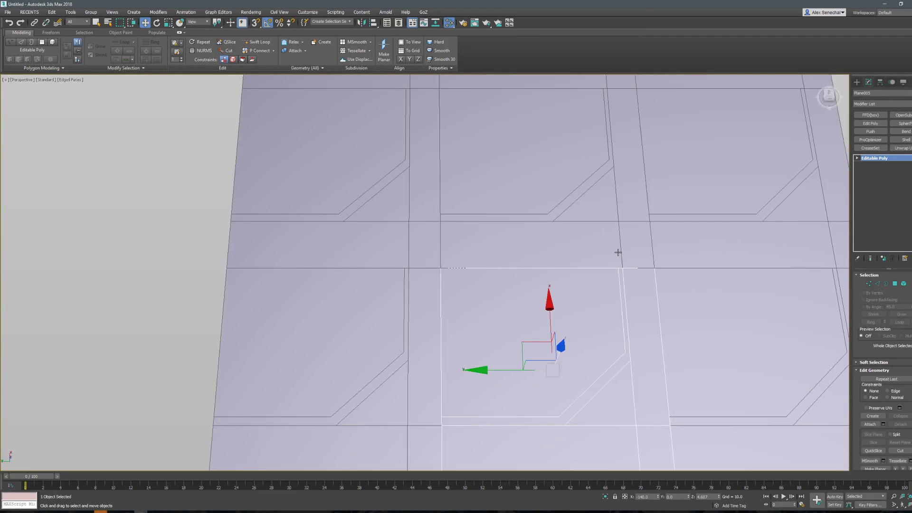
{"action": "middle_click_drag", "start_coordinate": [549, 369], "coordinate": [548, 367]}
{"action": "middle_click_drag", "start_coordinate": [606, 224], "coordinate": [596, 297]}
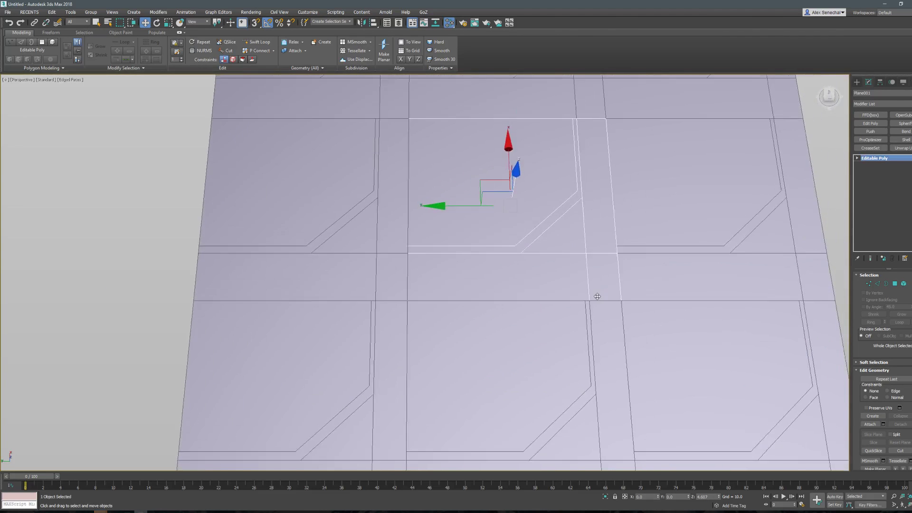
Cut a line with snapping across the centre plane's wide border strip, continuing the inset line of the tile below.
{"action": "scroll", "coordinate": [562, 309], "scroll_direction": "up", "scroll_amount": 5}
{"action": "key", "text": "alt+c"}
{"action": "key", "text": "s"}
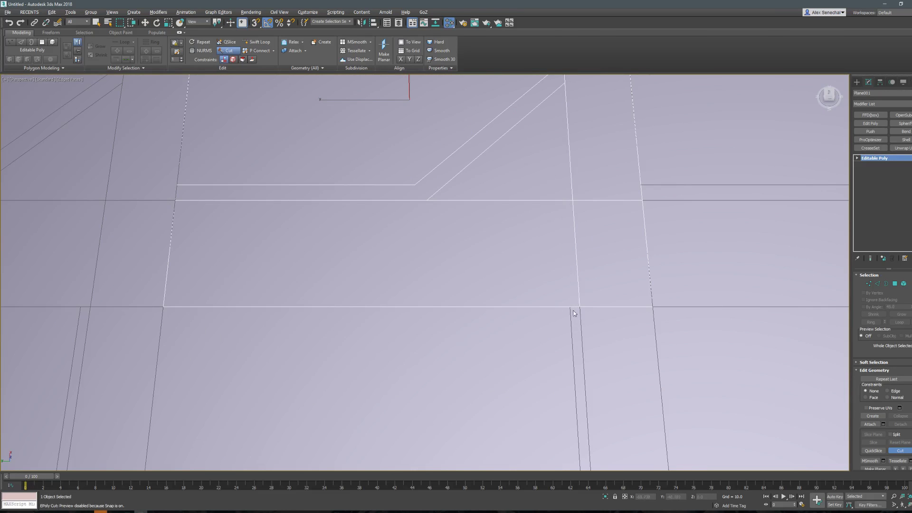
{"action": "left_click", "coordinate": [570, 305]}
{"action": "middle_click_drag", "start_coordinate": [565, 217], "coordinate": [576, 240]}
{"action": "key", "text": "w"}
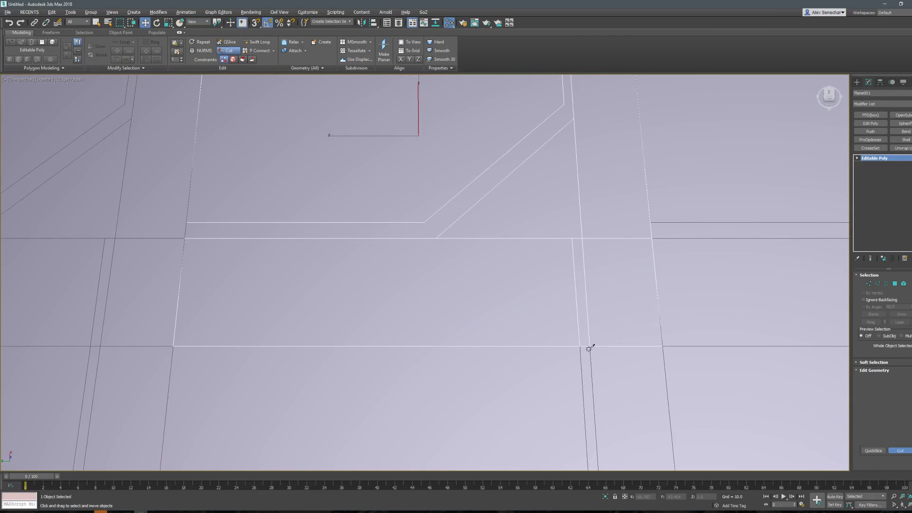
Align the new line's vertices with the end of the neighbouring tile's inset line using vertex snap.
{"action": "key", "text": "1"}
{"action": "left_click_drag", "start_coordinate": [576, 363], "coordinate": [595, 332]}
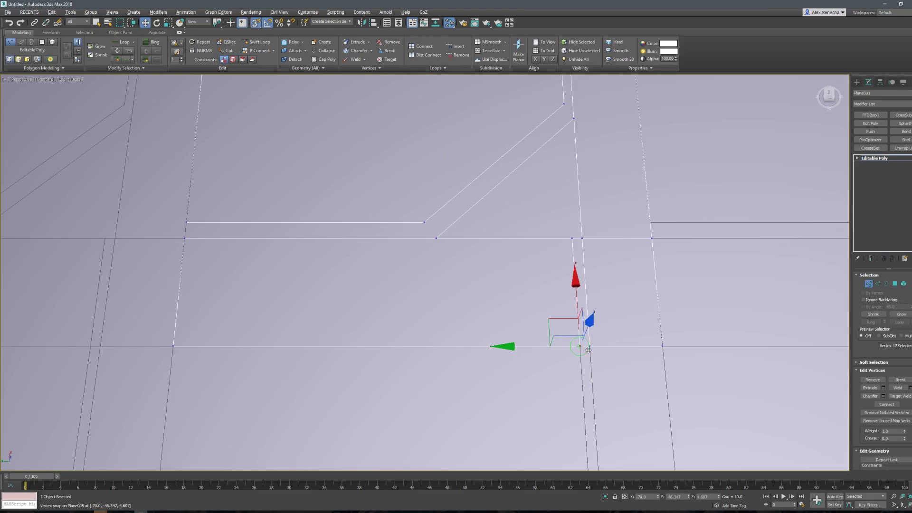
{"action": "middle_click_drag", "start_coordinate": [577, 225], "coordinate": [590, 253]}
{"action": "left_click", "coordinate": [586, 265]}
Cut a diagonal from the strip's new line across the edge loop to the lower end of the corner bevel.
{"action": "key", "text": "alt+c"}
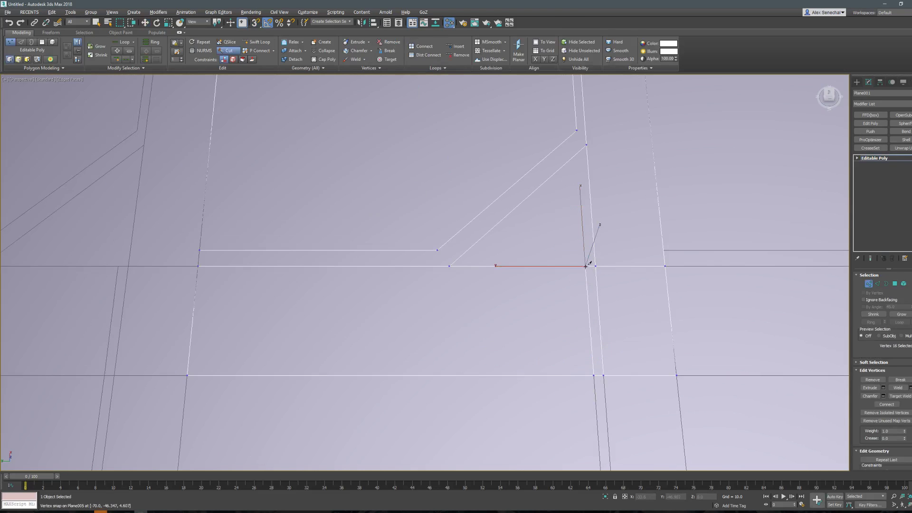
{"action": "left_click", "coordinate": [591, 344]}
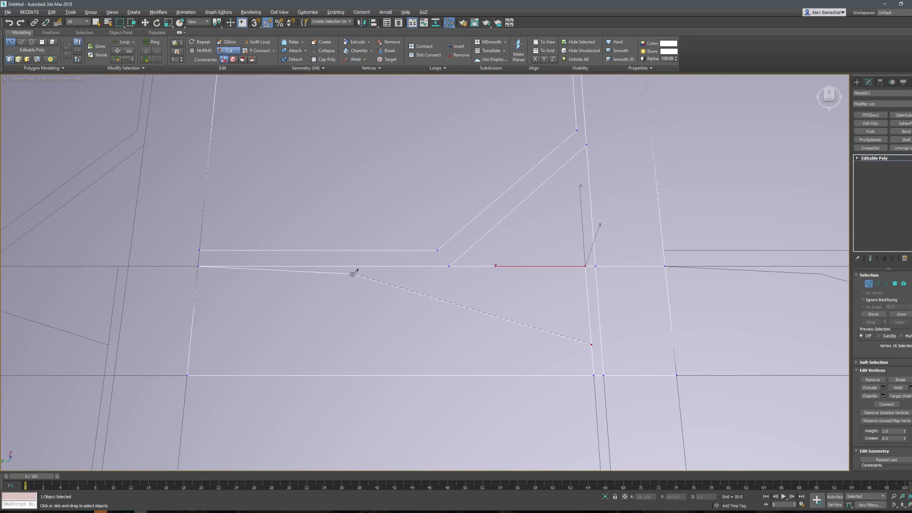
{"action": "left_click", "coordinate": [478, 266]}
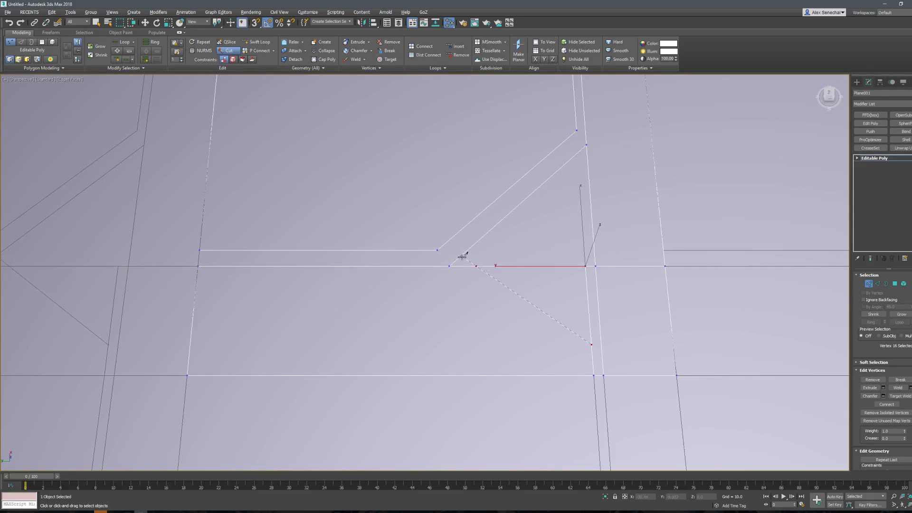
{"action": "left_click", "coordinate": [460, 257]}
{"action": "right_click", "coordinate": [463, 257]}
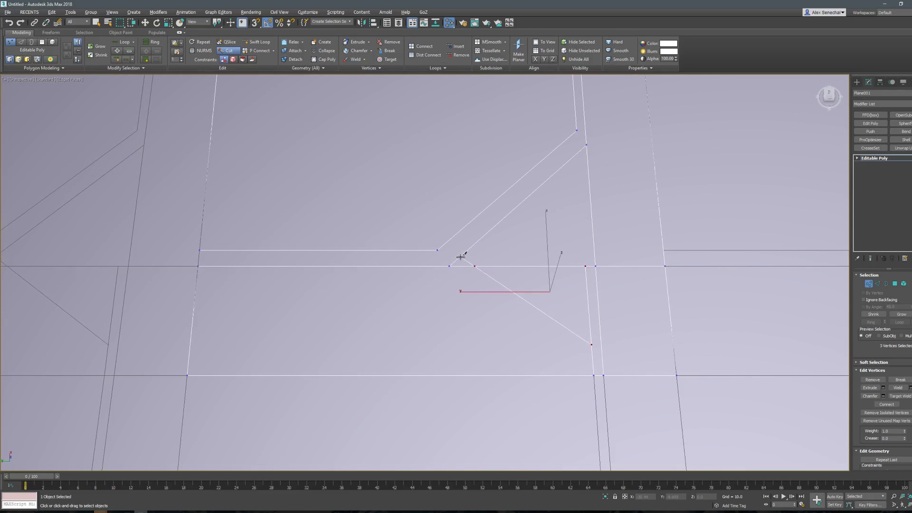
Cut a second diagonal parallel to the first, forming a narrow channel that joins the corner bevel.
{"action": "left_click", "coordinate": [590, 334]}
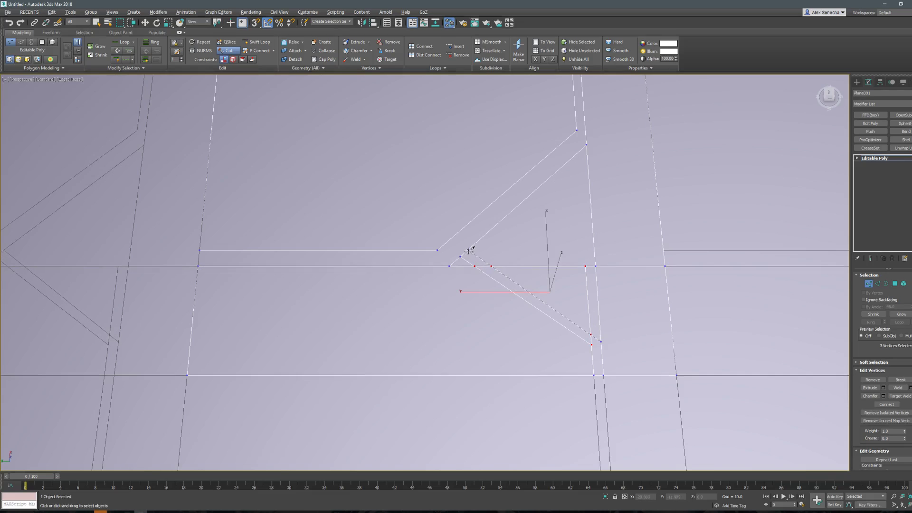
{"action": "left_click", "coordinate": [470, 250]}
{"action": "right_click", "coordinate": [469, 251]}
{"action": "key", "text": "w"}
{"action": "scroll", "coordinate": [594, 362], "scroll_direction": "down", "scroll_amount": 5}
{"action": "middle_click_drag", "start_coordinate": [546, 281], "coordinate": [547, 286], "text": "alt"}
{"action": "scroll", "coordinate": [548, 286], "scroll_direction": "down", "scroll_amount": 3}
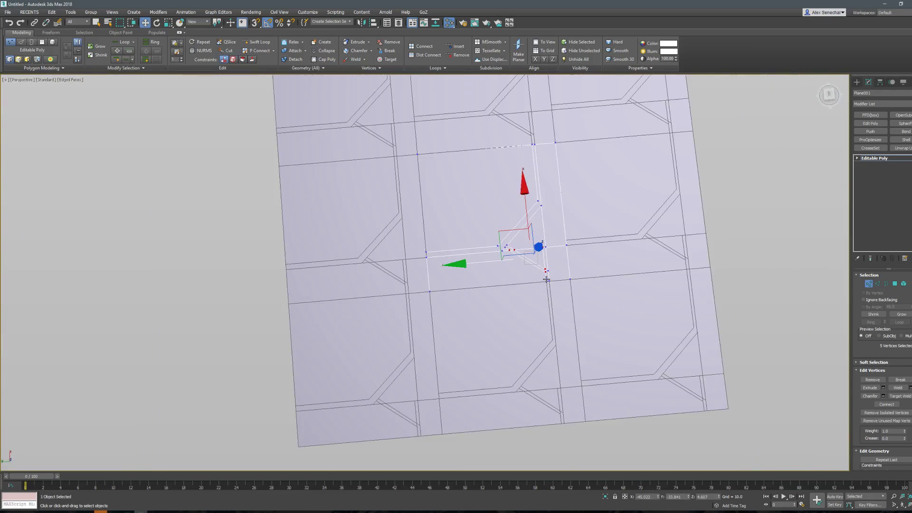
Select the narrow channel polygons of the centre plane and check where the channel ends at the tile border.
{"action": "scroll", "coordinate": [546, 280], "scroll_direction": "up", "scroll_amount": 5}
{"action": "key", "text": "4"}
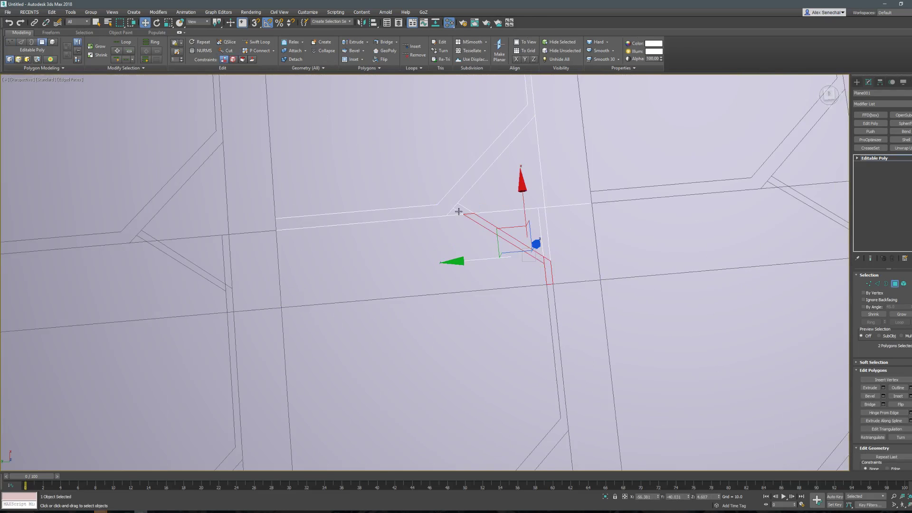
{"action": "scroll", "coordinate": [458, 211], "scroll_direction": "down", "scroll_amount": 1}
{"action": "left_click", "coordinate": [463, 205], "text": "ctrl"}
{"action": "left_click", "coordinate": [451, 218], "text": "ctrl"}
{"action": "middle_click_drag", "start_coordinate": [473, 214], "coordinate": [622, 223]}
{"action": "scroll", "coordinate": [520, 314], "scroll_direction": "up", "scroll_amount": 3}
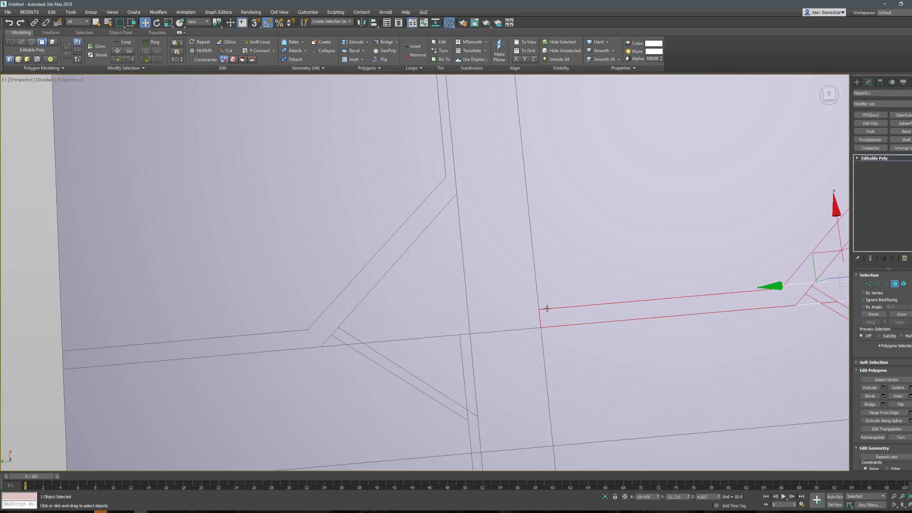
Select the inset line's border vertex on the centre plane and inspect the gap towards the neighbouring tile's channel.
{"action": "scroll", "coordinate": [547, 308], "scroll_direction": "down", "scroll_amount": 3}
{"action": "key", "text": "1"}
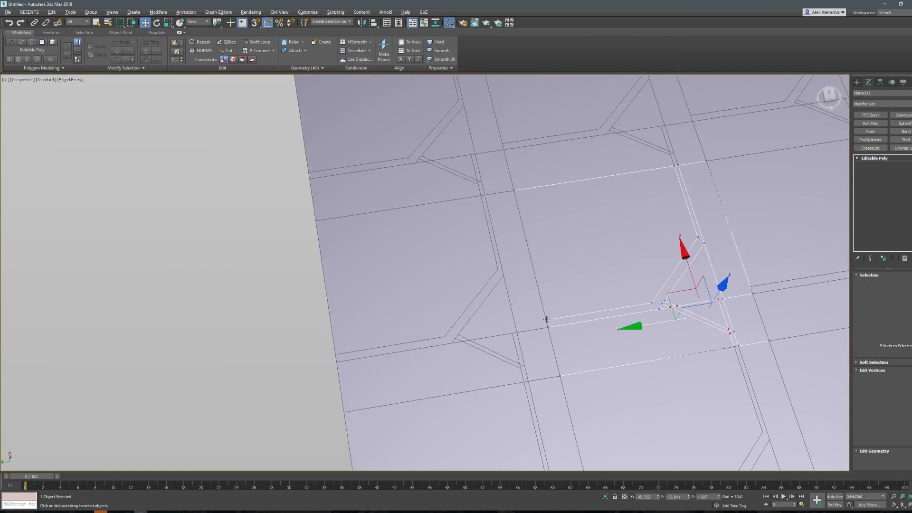
{"action": "left_click", "coordinate": [546, 319]}
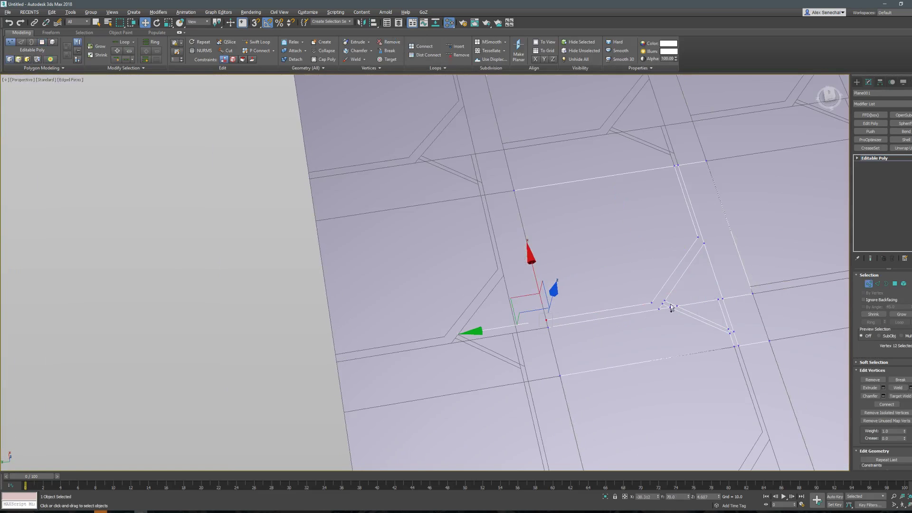
{"action": "middle_click_drag", "start_coordinate": [671, 308], "coordinate": [760, 252]}
{"action": "scroll", "coordinate": [610, 282], "scroll_direction": "up", "scroll_amount": 6}
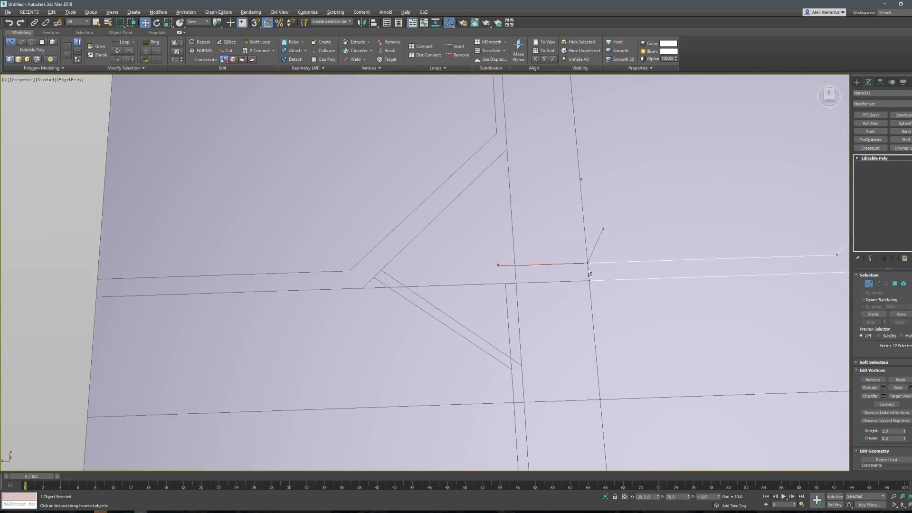
{"action": "scroll", "coordinate": [619, 246], "scroll_direction": "down", "scroll_amount": 5}
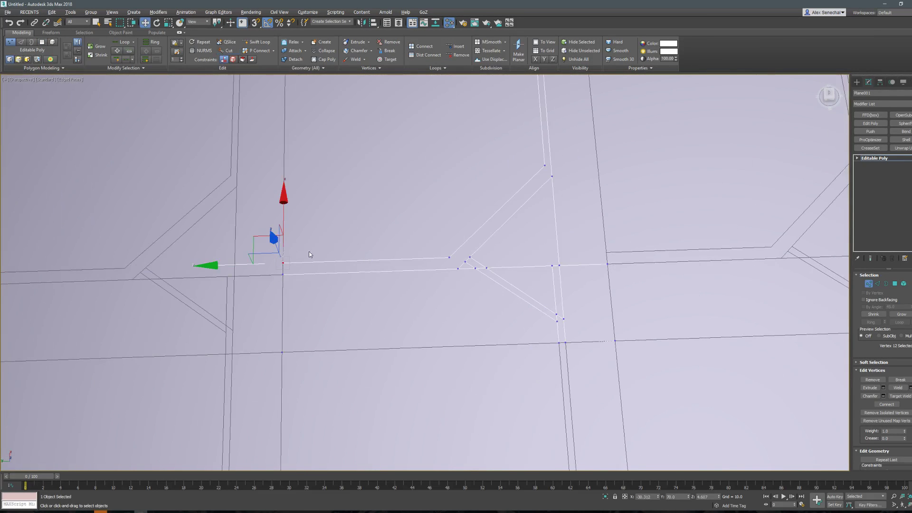
{"action": "middle_click_drag", "start_coordinate": [309, 254], "coordinate": [428, 283]}
{"action": "left_click", "coordinate": [428, 283]}
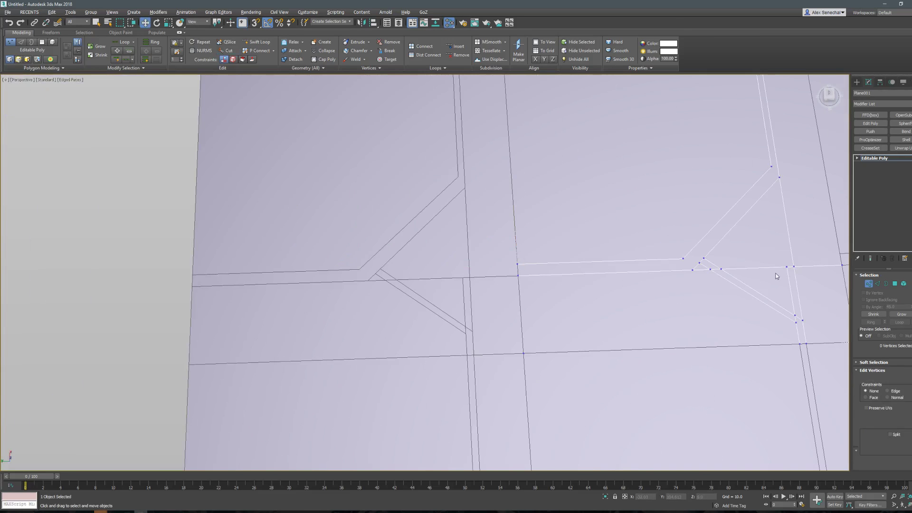
On the adjacent outer plane, cut from the neighbouring inset line's end across the border strip and angle down to the diagonal channel.
{"action": "key", "text": "1"}
{"action": "left_click", "coordinate": [533, 269]}
{"action": "scroll", "coordinate": [508, 261], "scroll_direction": "up", "scroll_amount": 5}
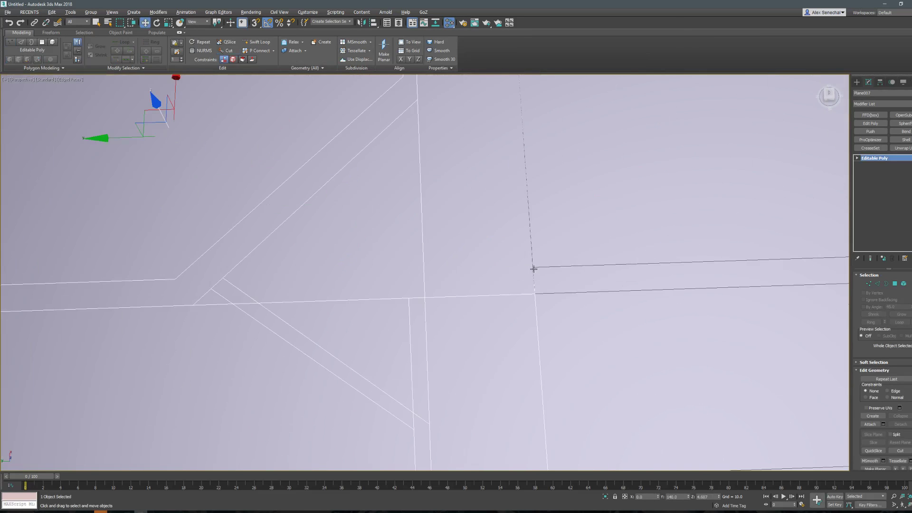
{"action": "key", "text": "alt+c"}
{"action": "left_click", "coordinate": [223, 278]}
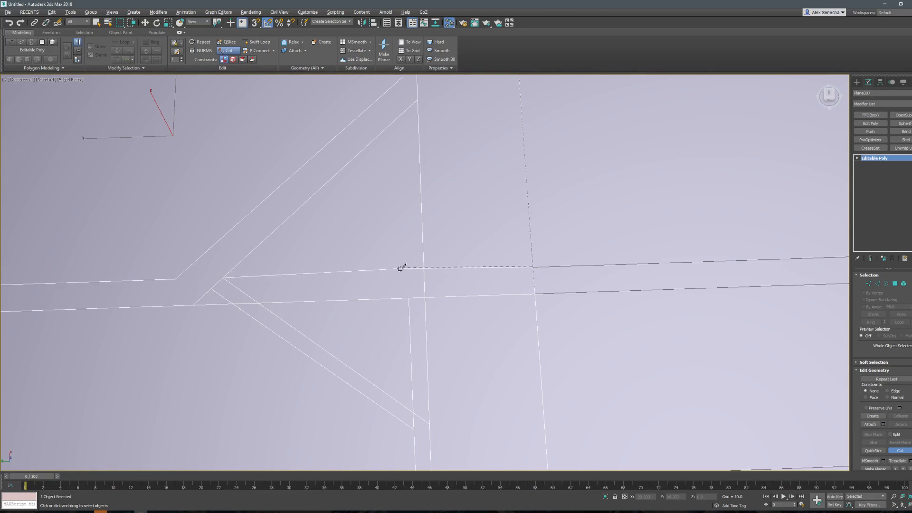
{"action": "left_click", "coordinate": [321, 272]}
Move the newly cut edges level with the neighbouring inset line's end using vertex snap.
{"action": "key", "text": "2"}
{"action": "key", "text": "w"}
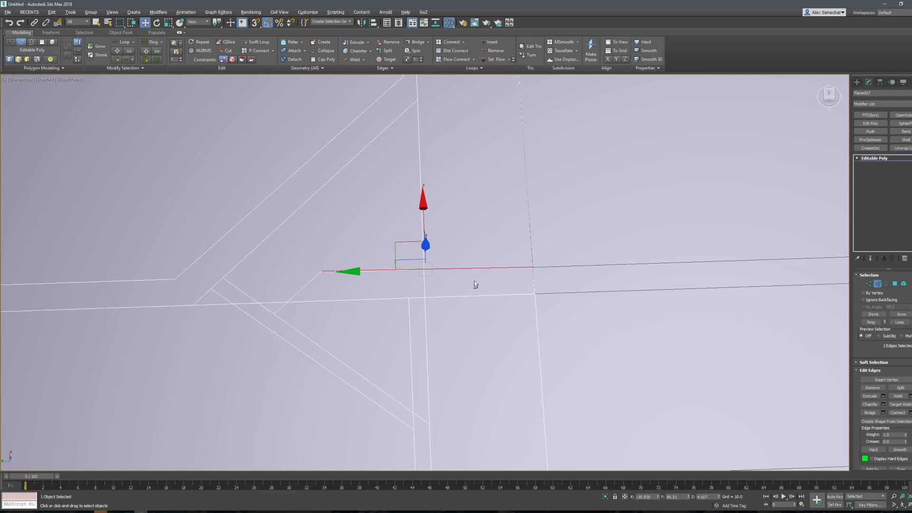
{"action": "key", "text": "s"}
{"action": "left_click_drag", "start_coordinate": [425, 270], "coordinate": [537, 267]}
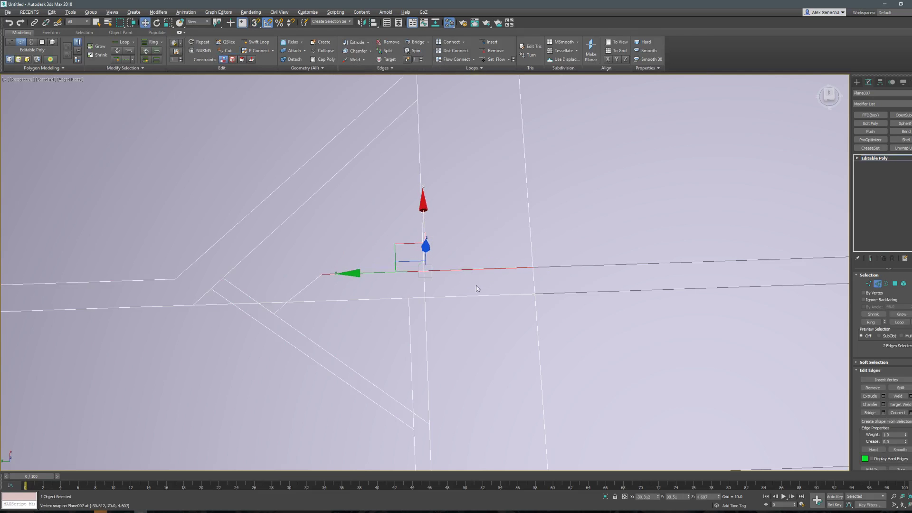
Cut a second line parallel to the new inset line, from the border corner down to the diagonal channel, forming a narrow channel.
{"action": "middle_click_drag", "start_coordinate": [476, 285], "coordinate": [498, 311], "text": "alt"}
{"action": "left_click_drag", "start_coordinate": [422, 273], "coordinate": [438, 312]}
{"action": "middle_click_drag", "start_coordinate": [438, 312], "coordinate": [460, 301]}
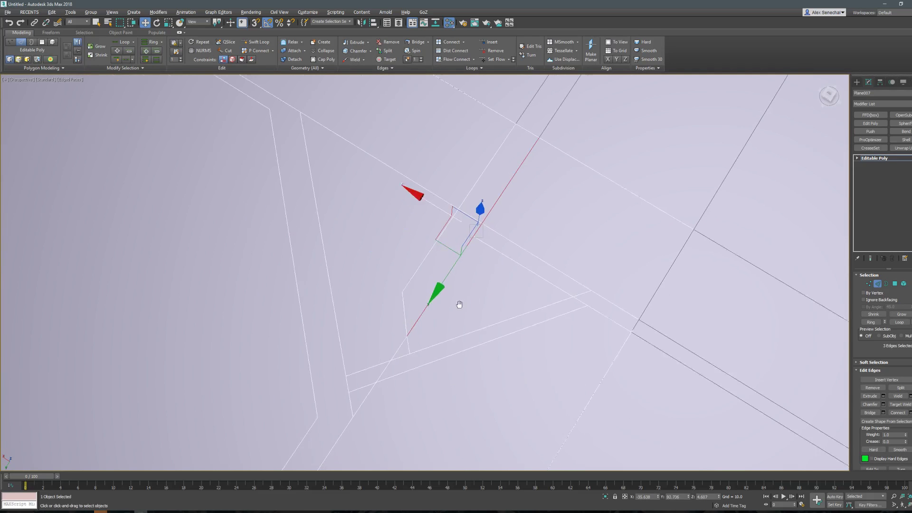
{"action": "key", "text": "1"}
{"action": "left_click", "coordinate": [412, 353]}
{"action": "key", "text": "End"}
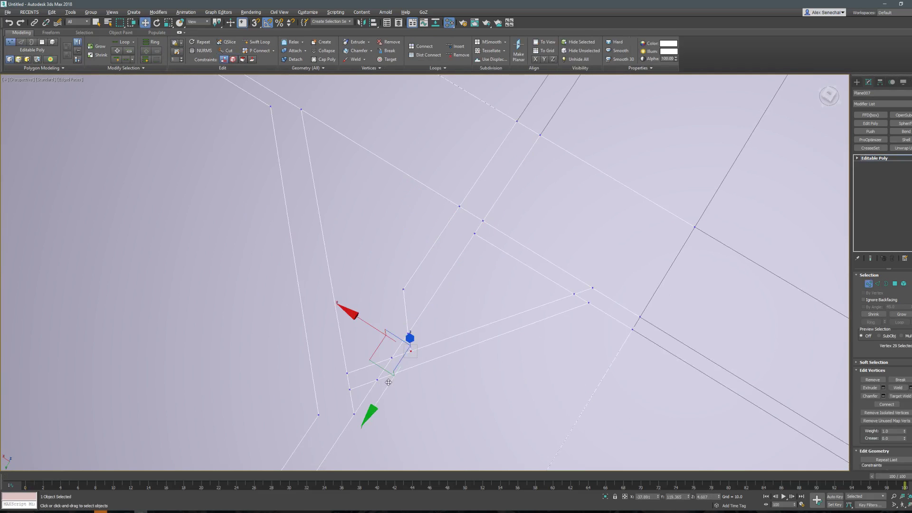
{"action": "left_click_drag", "start_coordinate": [389, 382], "coordinate": [391, 377]}
{"action": "key", "text": "alt+c"}
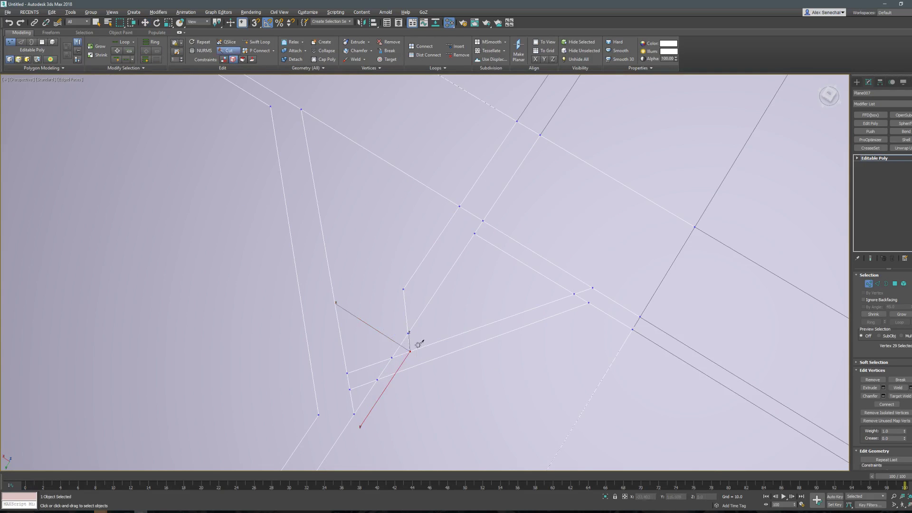
{"action": "left_click", "coordinate": [414, 291]}
{"action": "right_click", "coordinate": [412, 289]}
{"action": "key", "text": "w"}
Select the narrow channel's polygons on the outer plane together with the adjoining main channel polygons.
{"action": "key", "text": "4"}
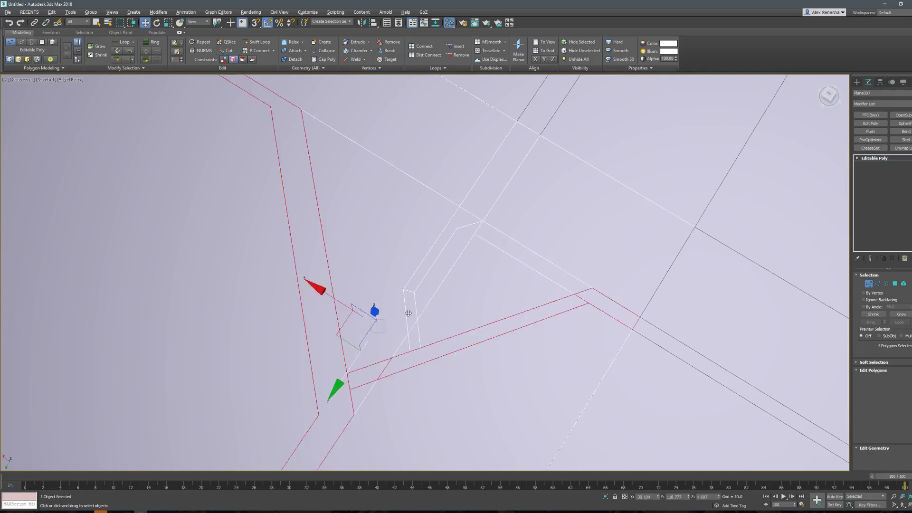
{"action": "left_click", "coordinate": [414, 339]}
{"action": "left_click", "coordinate": [426, 261], "text": "ctrl"}
{"action": "left_click", "coordinate": [464, 212], "text": "ctrl"}
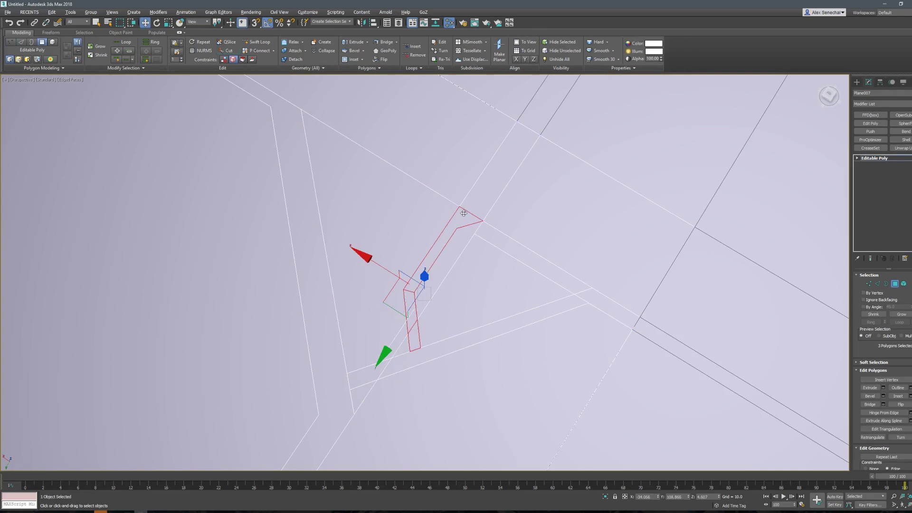
{"action": "scroll", "coordinate": [539, 179], "scroll_direction": "down", "scroll_amount": 3}
{"action": "scroll", "coordinate": [544, 180], "scroll_direction": "down", "scroll_amount": 3}
{"action": "left_click", "coordinate": [427, 244], "text": "ctrl"}
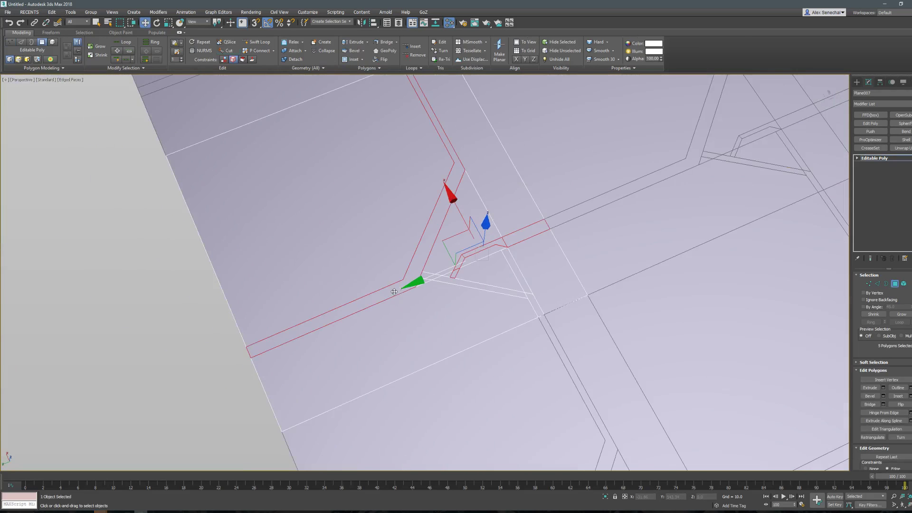
Shade the selected faces and add the remaining diagonal channel polygons up to the tile border to the selection.
{"action": "key", "text": "F2"}
{"action": "mouse_move", "coordinate": [428, 256]}
{"action": "middle_mouse_down", "text": "alt"}
{"action": "mouse_move", "coordinate": [435, 245]}
{"action": "mouse_move", "coordinate": [490, 258]}
{"action": "mouse_move", "coordinate": [598, 179]}
{"action": "mouse_move", "coordinate": [549, 266]}
{"action": "middle_mouse_up", "text": "alt"}
{"action": "scroll", "coordinate": [550, 246], "scroll_direction": "down", "scroll_amount": 2}
{"action": "scroll", "coordinate": [480, 272], "scroll_direction": "up", "scroll_amount": 2}
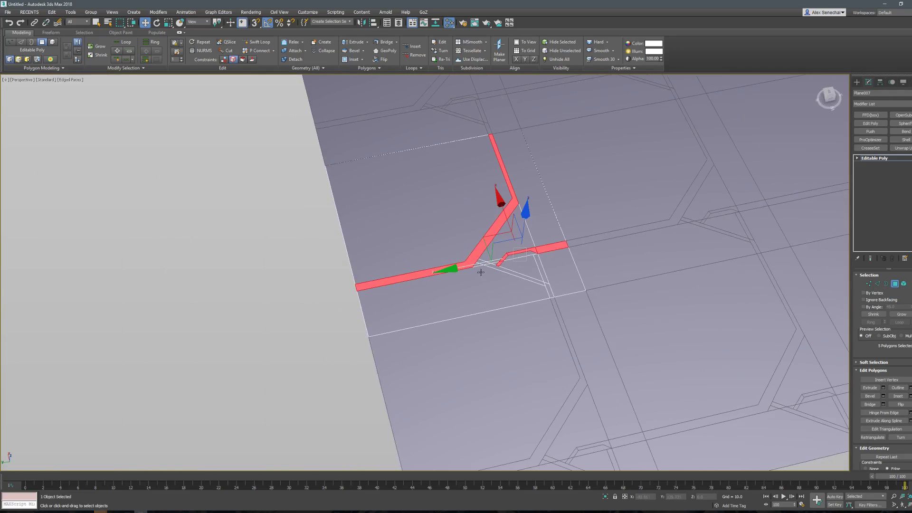
{"action": "left_click", "coordinate": [493, 266], "text": "ctrl"}
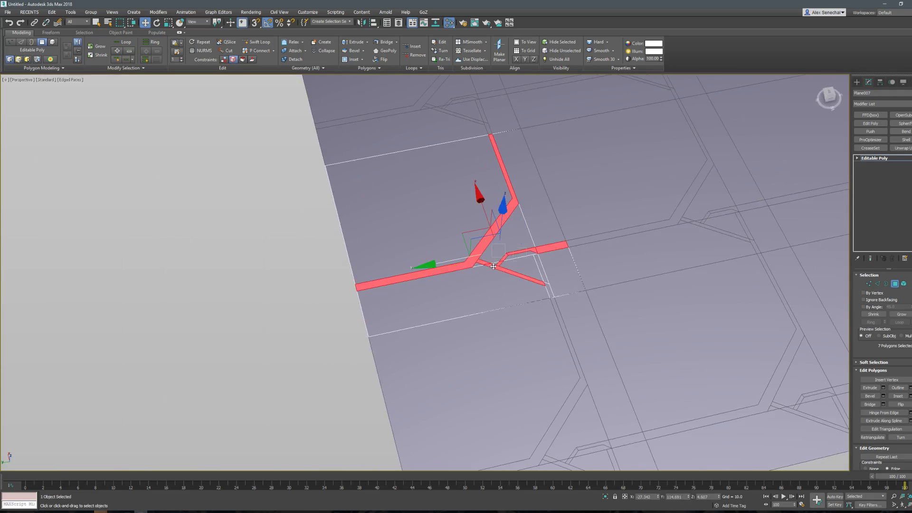
{"action": "left_click", "coordinate": [546, 283], "text": "ctrl"}
Extrude the selected channel polygons downward to recess them as grooves in all instanced tiles.
{"action": "middle_click_drag", "start_coordinate": [549, 309], "coordinate": [515, 252], "text": "alt"}
{"action": "key", "text": "shift+e"}
{"action": "scroll", "coordinate": [516, 254], "scroll_direction": "up", "scroll_amount": 2}
{"action": "left_click_drag", "start_coordinate": [594, 258], "coordinate": [590, 269]}
{"action": "key", "text": "w"}
{"action": "scroll", "coordinate": [595, 271], "scroll_direction": "down", "scroll_amount": 2}
{"action": "scroll", "coordinate": [598, 273], "scroll_direction": "down", "scroll_amount": 3}
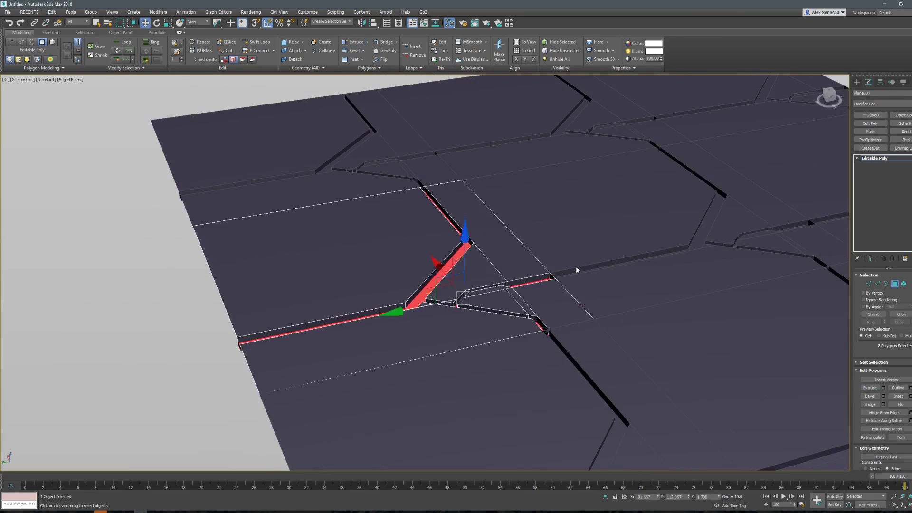
Examine the recessed channels across the tiled grid with the edge display off and restore the edge display.
{"action": "middle_click_drag", "start_coordinate": [576, 269], "coordinate": [620, 261], "text": "alt"}
{"action": "scroll", "coordinate": [621, 260], "scroll_direction": "down", "scroll_amount": 2}
{"action": "middle_click_drag", "start_coordinate": [702, 248], "coordinate": [570, 228]}
{"action": "key", "text": "F4"}
{"action": "scroll", "coordinate": [603, 243], "scroll_direction": "down", "scroll_amount": 3}
{"action": "scroll", "coordinate": [427, 218], "scroll_direction": "up", "scroll_amount": 3}
{"action": "scroll", "coordinate": [426, 218], "scroll_direction": "up", "scroll_amount": 2}
{"action": "scroll", "coordinate": [570, 228], "scroll_direction": "up", "scroll_amount": 3}
{"action": "key", "text": "F4"}
Delete the four end-cap polygons of the recessed channels at the tile's outer borders.
{"action": "left_click", "coordinate": [681, 193]}
{"action": "middle_click_drag", "start_coordinate": [681, 194], "coordinate": [453, 198], "text": "alt"}
{"action": "left_click", "coordinate": [617, 173], "text": "ctrl"}
{"action": "left_click", "coordinate": [791, 185], "text": "ctrl"}
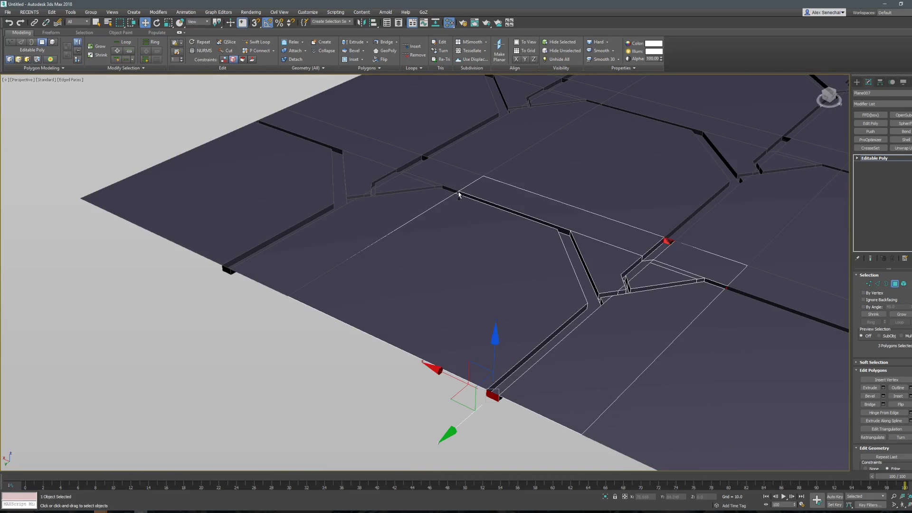
{"action": "left_click", "coordinate": [456, 193], "text": "ctrl"}
{"action": "key", "text": "ctrl+d"}
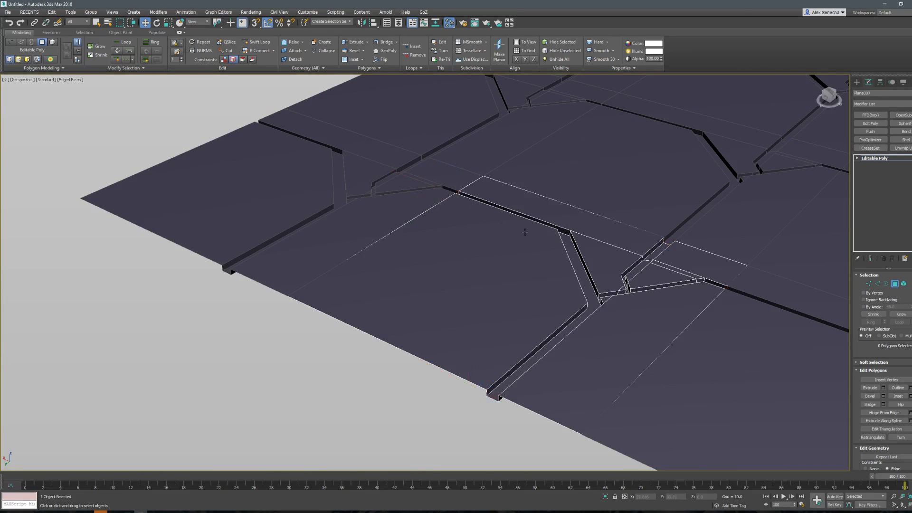
Switch from the outer plane to the centre plane and open its mesh for polygon editing.
{"action": "scroll", "coordinate": [588, 291], "scroll_direction": "up", "scroll_amount": 3}
{"action": "key", "text": "4"}
{"action": "middle_click_drag", "start_coordinate": [588, 291], "coordinate": [489, 258], "text": "alt"}
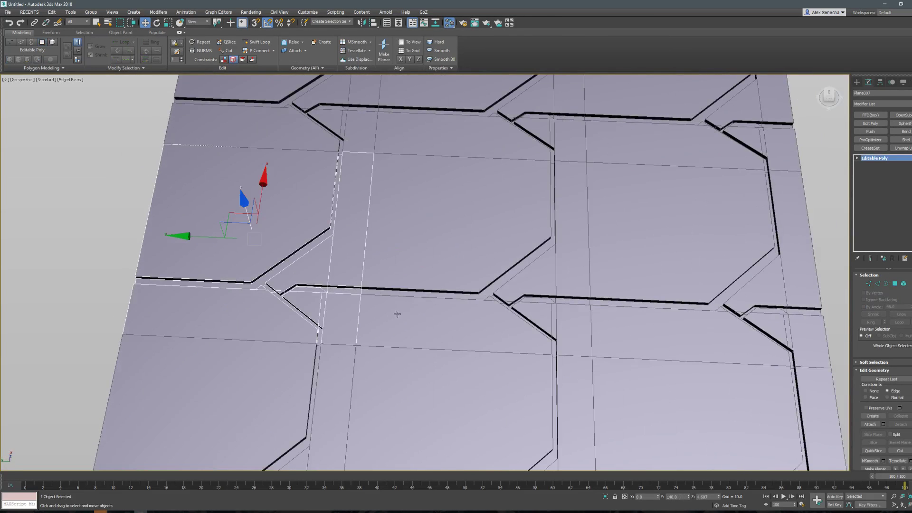
{"action": "middle_click_drag", "start_coordinate": [397, 314], "coordinate": [427, 247]}
{"action": "scroll", "coordinate": [379, 228], "scroll_direction": "up", "scroll_amount": 5}
{"action": "left_click", "coordinate": [378, 228]}
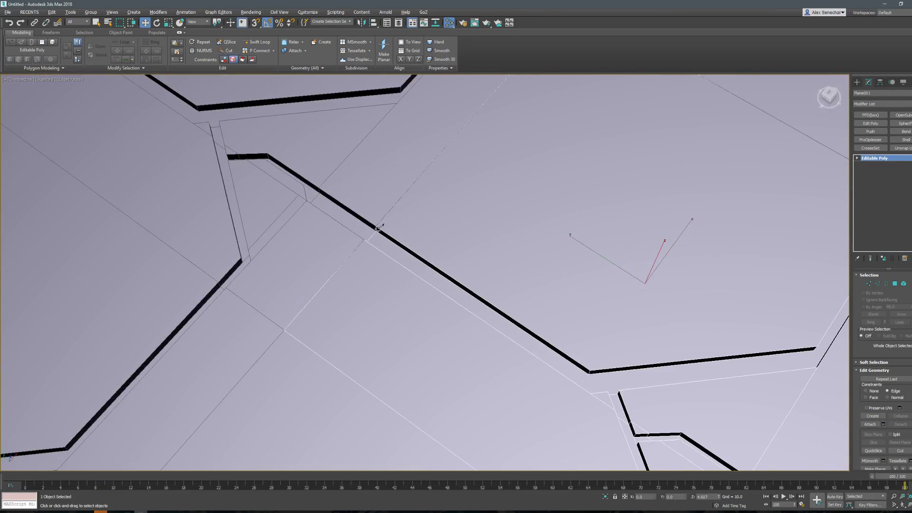
{"action": "key", "text": "alt+c"}
{"action": "scroll", "coordinate": [554, 309], "scroll_direction": "down", "scroll_amount": 5}
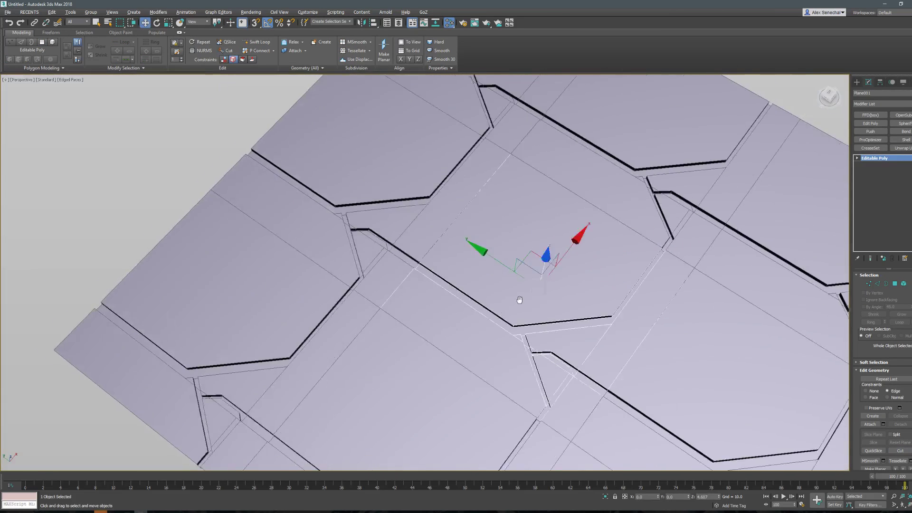
{"action": "middle_click_drag", "start_coordinate": [518, 301], "coordinate": [555, 285], "text": "alt"}
{"action": "key", "text": "w"}
{"action": "key", "text": "4"}
{"action": "middle_click_drag", "start_coordinate": [533, 370], "coordinate": [546, 309]}
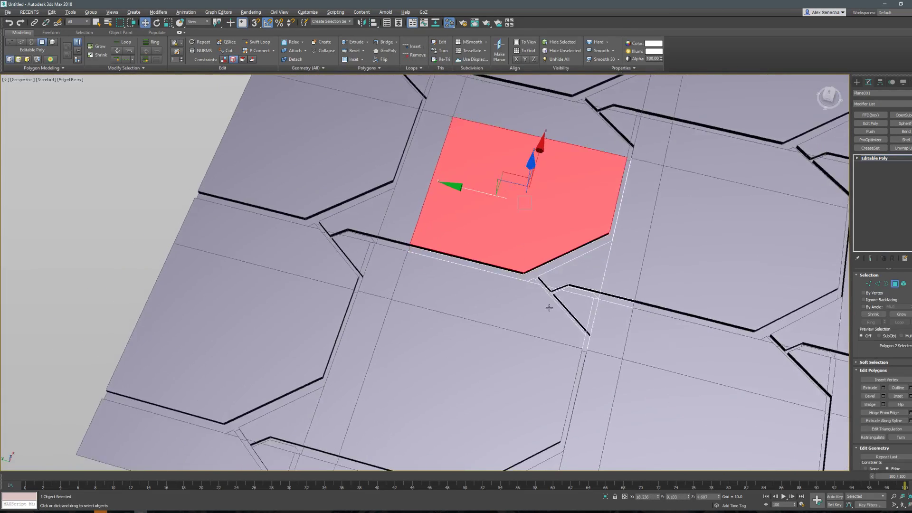
Remove the stray edges running through the channel junction on the centre plane.
{"action": "scroll", "coordinate": [545, 310], "scroll_direction": "up", "scroll_amount": 5}
{"action": "key", "text": "2"}
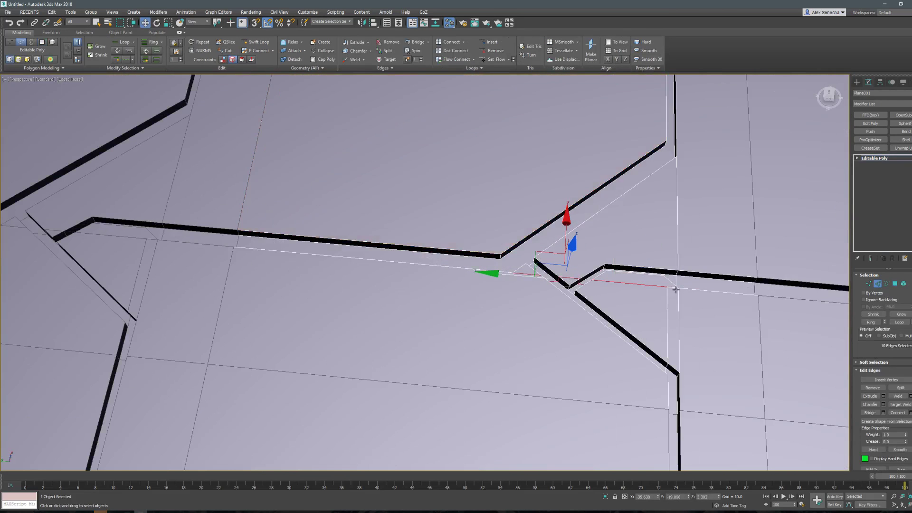
{"action": "left_click", "coordinate": [667, 300], "text": "ctrl"}
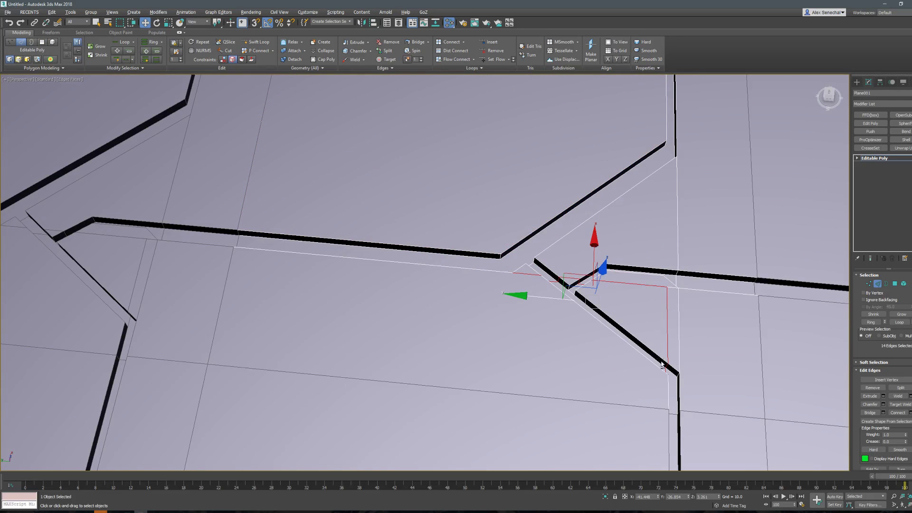
{"action": "middle_click_drag", "start_coordinate": [662, 364], "coordinate": [588, 364], "text": "alt"}
{"action": "left_click", "coordinate": [593, 377]}
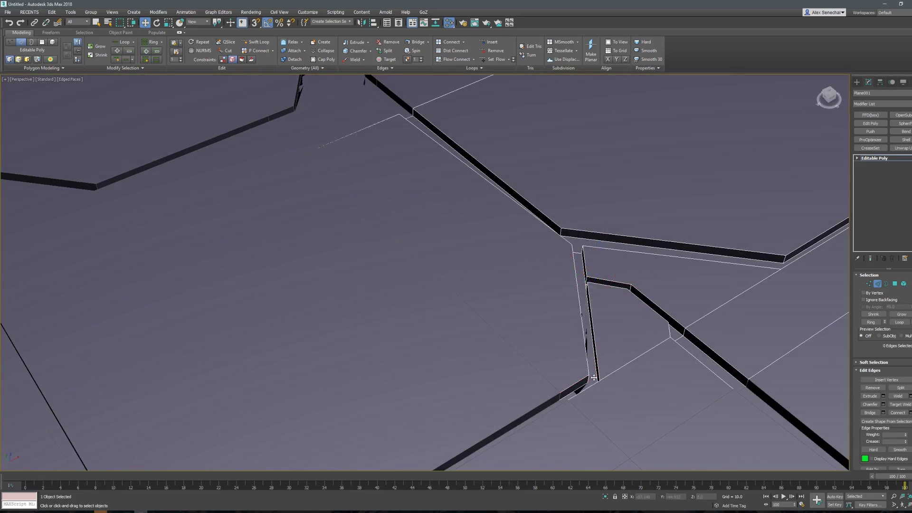
Cut two short edges across the diagonal channel floor, continuing both sides of the narrow channel.
{"action": "mouse_move", "coordinate": [589, 351]}
{"action": "middle_mouse_down", "text": "alt"}
{"action": "mouse_move", "coordinate": [643, 422]}
{"action": "mouse_move", "coordinate": [652, 421]}
{"action": "mouse_move", "coordinate": [597, 338]}
{"action": "mouse_move", "coordinate": [570, 335]}
{"action": "mouse_move", "coordinate": [559, 301]}
{"action": "mouse_move", "coordinate": [549, 325]}
{"action": "mouse_move", "coordinate": [550, 310]}
{"action": "mouse_move", "coordinate": [566, 319]}
{"action": "middle_mouse_up", "text": "alt"}
{"action": "key", "text": "alt+c"}
{"action": "left_click", "coordinate": [645, 421]}
{"action": "key", "text": "1"}
{"action": "key", "text": "2"}
{"action": "left_click", "coordinate": [559, 327]}
{"action": "right_click", "coordinate": [559, 305]}
{"action": "key", "text": "alt+c"}
{"action": "left_click", "coordinate": [551, 318]}
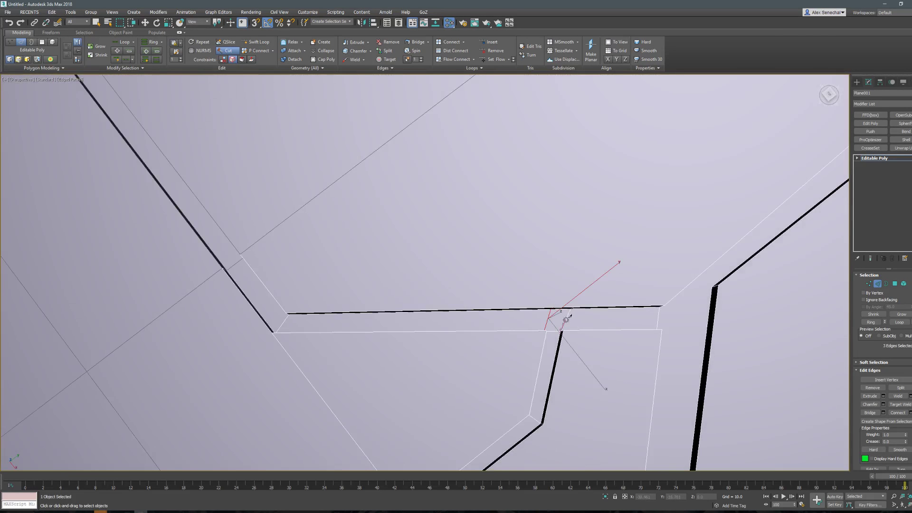
{"action": "key", "text": "1"}
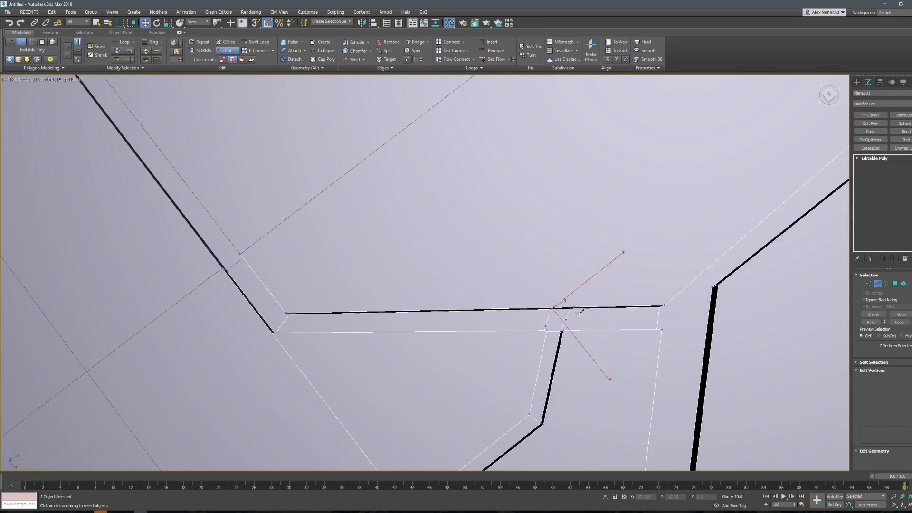
{"action": "left_click_drag", "start_coordinate": [577, 314], "coordinate": [537, 324]}
{"action": "left_click", "coordinate": [540, 329]}
{"action": "middle_click_drag", "start_coordinate": [540, 329], "coordinate": [586, 323], "text": "alt"}
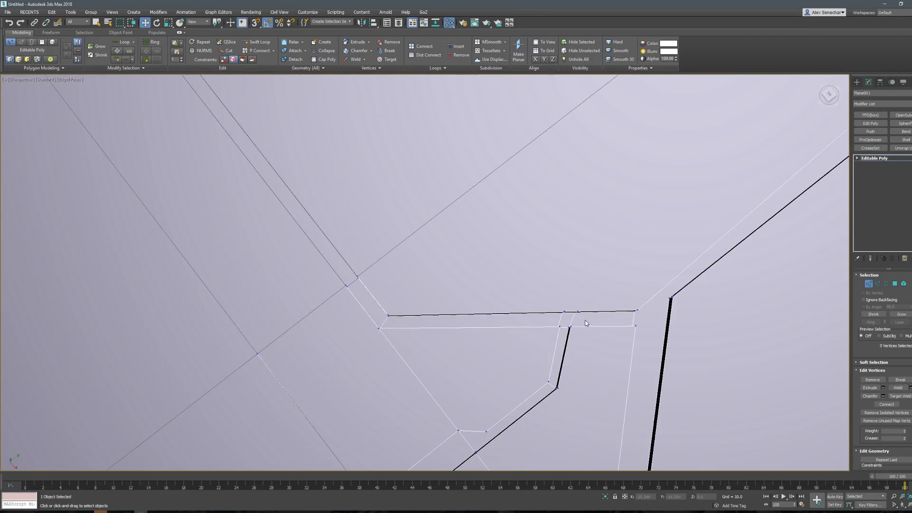
Align the channel's corner vertices at the junction with the neighbouring tile's channel line, using vertex snap along one axis.
{"action": "left_click_drag", "start_coordinate": [557, 322], "coordinate": [558, 322]}
{"action": "middle_click_drag", "start_coordinate": [557, 322], "coordinate": [614, 288], "text": "alt"}
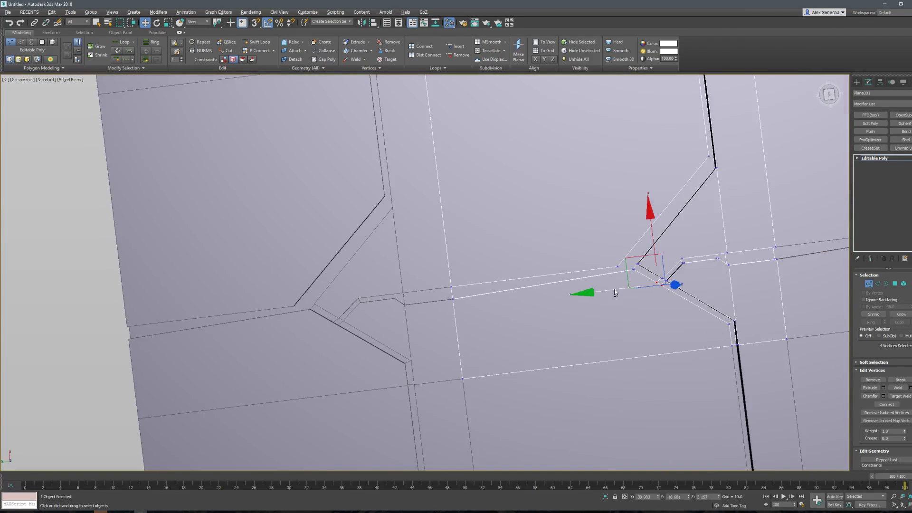
{"action": "middle_click_drag", "start_coordinate": [481, 300], "coordinate": [631, 264], "text": "alt"}
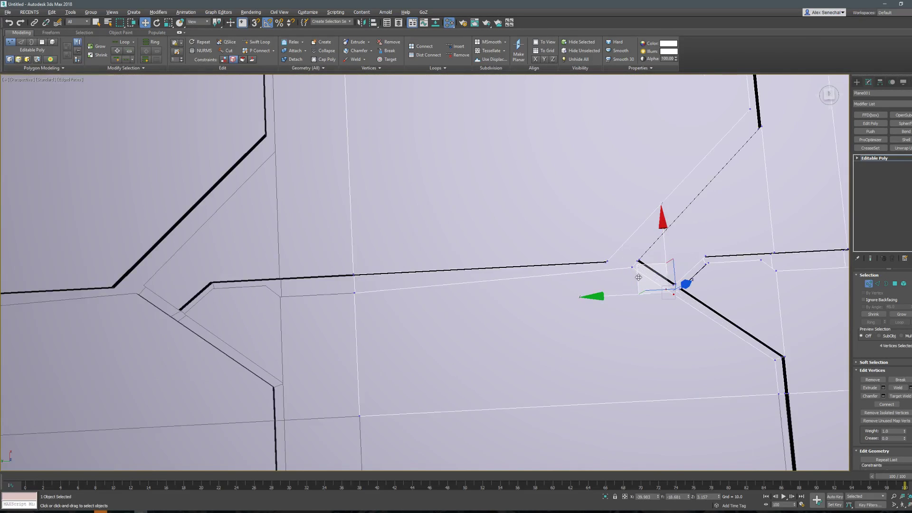
{"action": "left_click", "coordinate": [638, 264]}
{"action": "scroll", "coordinate": [635, 257], "scroll_direction": "up", "scroll_amount": 3}
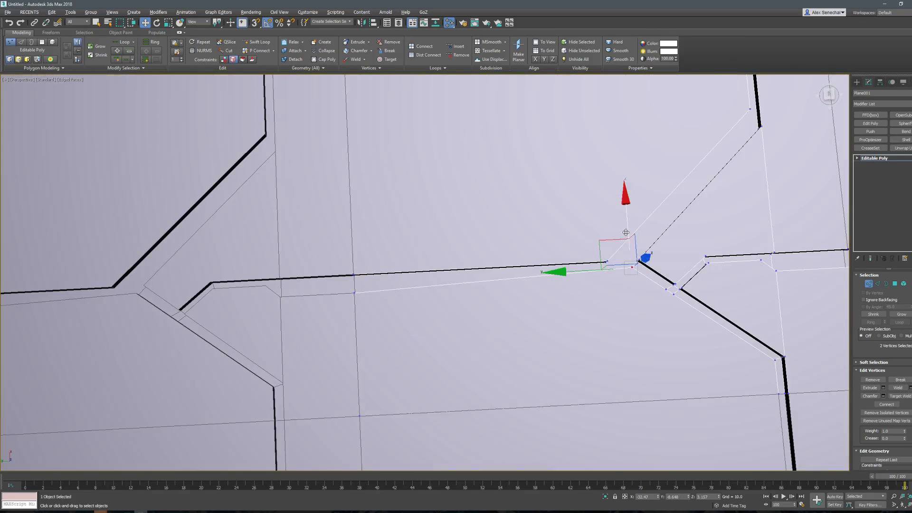
{"action": "key", "text": "alt+l"}
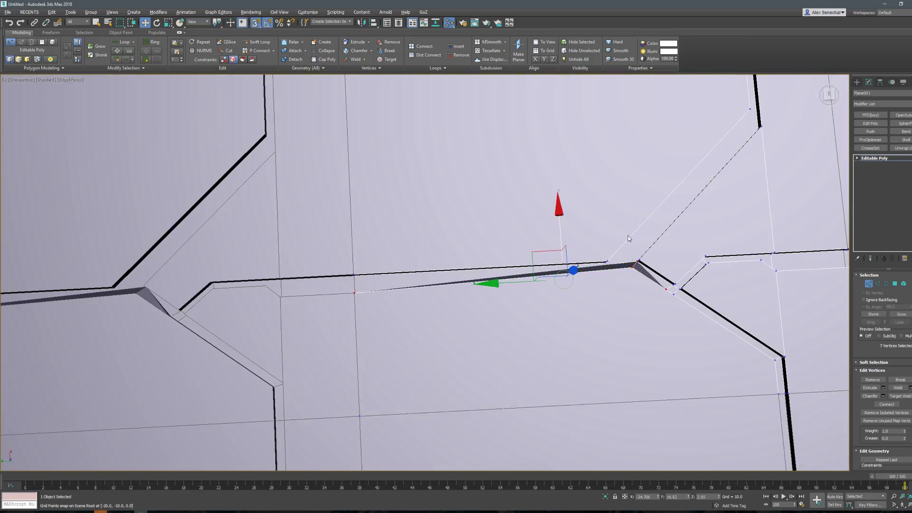
{"action": "scroll", "coordinate": [634, 251], "scroll_direction": "down", "scroll_amount": 3}
{"action": "left_click", "coordinate": [434, 295]}
{"action": "scroll", "coordinate": [489, 258], "scroll_direction": "up", "scroll_amount": 3}
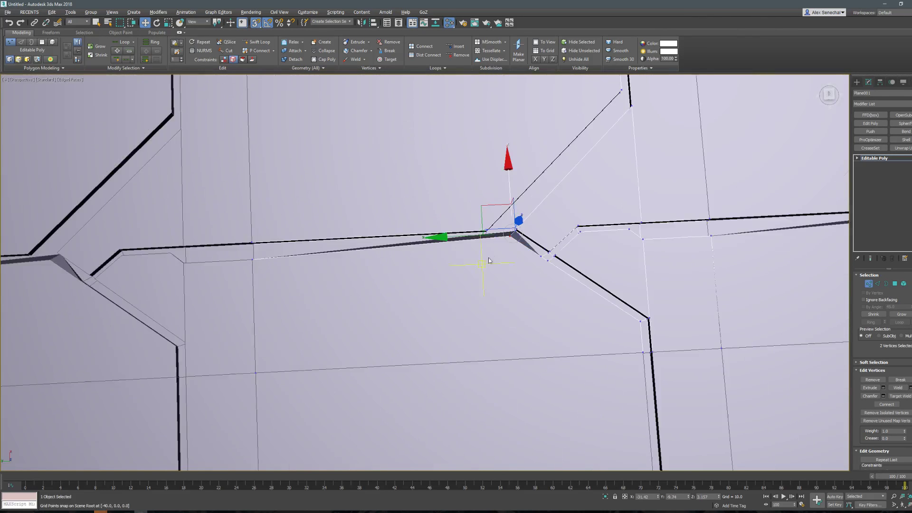
{"action": "scroll", "coordinate": [507, 225], "scroll_direction": "down", "scroll_amount": 2}
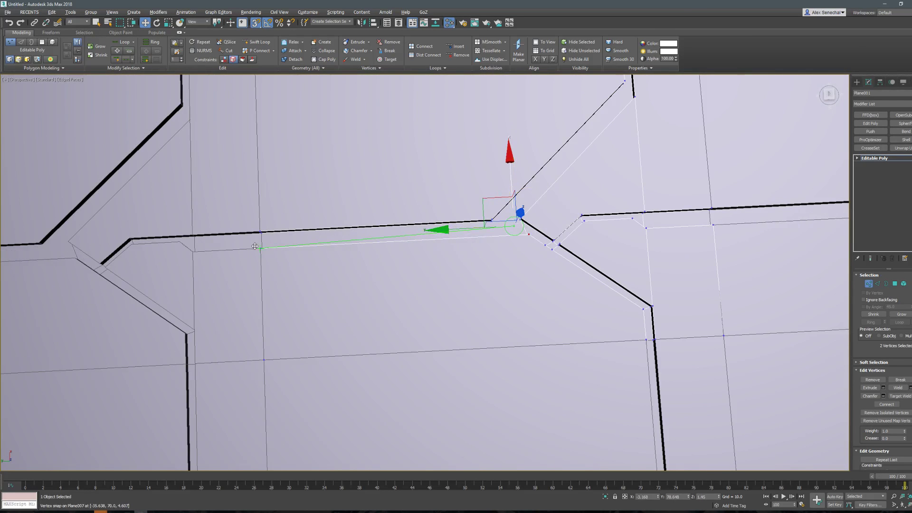
{"action": "left_click_drag", "start_coordinate": [514, 178], "coordinate": [487, 252]}
{"action": "scroll", "coordinate": [487, 252], "scroll_direction": "up", "scroll_amount": 2}
Cut edges across the channel junction, joining the main channel's inner corner to the start of the diagonal channel.
{"action": "key", "text": "alt+c"}
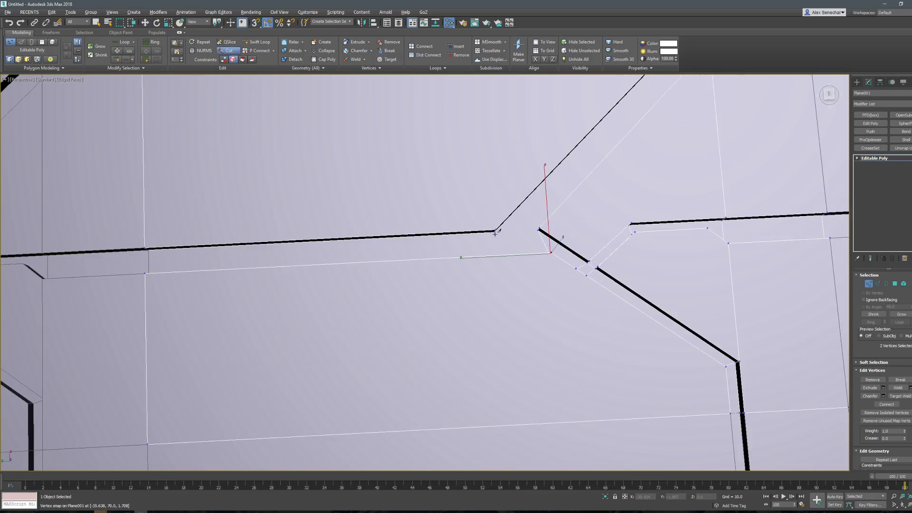
{"action": "right_click", "coordinate": [537, 231]}
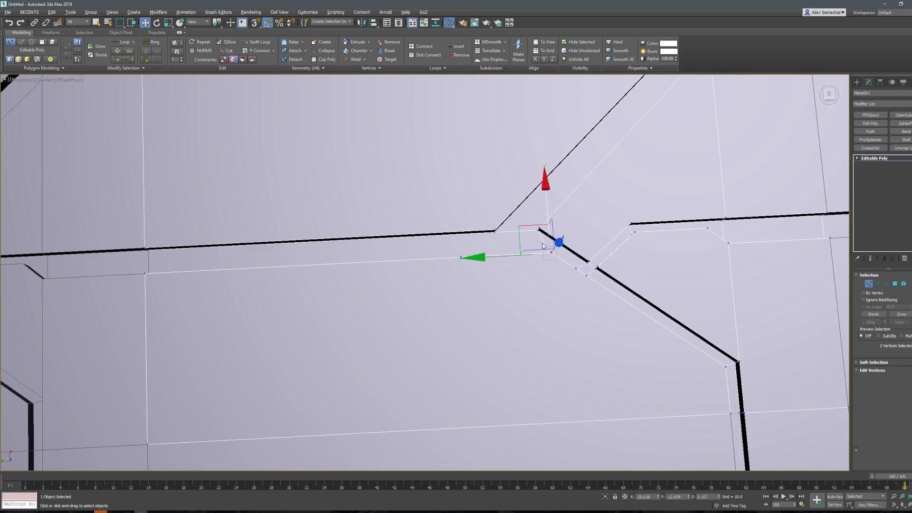
{"action": "key", "text": "2"}
{"action": "scroll", "coordinate": [535, 245], "scroll_direction": "down", "scroll_amount": 2}
{"action": "mouse_move", "coordinate": [536, 245]}
{"action": "middle_mouse_down", "text": "alt"}
{"action": "mouse_move", "coordinate": [555, 264]}
{"action": "mouse_move", "coordinate": [561, 251]}
{"action": "mouse_move", "coordinate": [570, 257]}
{"action": "mouse_move", "coordinate": [559, 250]}
{"action": "mouse_move", "coordinate": [570, 236]}
{"action": "mouse_move", "coordinate": [579, 250]}
{"action": "mouse_move", "coordinate": [621, 242]}
{"action": "mouse_move", "coordinate": [601, 273]}
{"action": "mouse_move", "coordinate": [602, 261]}
{"action": "mouse_move", "coordinate": [610, 297]}
{"action": "mouse_move", "coordinate": [586, 283]}
{"action": "mouse_move", "coordinate": [594, 273]}
{"action": "middle_mouse_up", "text": "alt"}
{"action": "key", "text": "shift+alt+w"}
{"action": "right_click", "coordinate": [563, 244]}
{"action": "left_click", "coordinate": [563, 246]}
{"action": "key", "text": "alt+c"}
{"action": "left_click", "coordinate": [571, 225]}
{"action": "right_click", "coordinate": [576, 252]}
Cut a short edge across the narrow channel at its bend beside the border strip.
{"action": "scroll", "coordinate": [602, 261], "scroll_direction": "up", "scroll_amount": 3}
{"action": "scroll", "coordinate": [593, 271], "scroll_direction": "up", "scroll_amount": 5}
{"action": "key", "text": "alt+shift+w"}
{"action": "left_click", "coordinate": [593, 271]}
{"action": "right_click", "coordinate": [593, 271]}
{"action": "key", "text": "alt+c"}
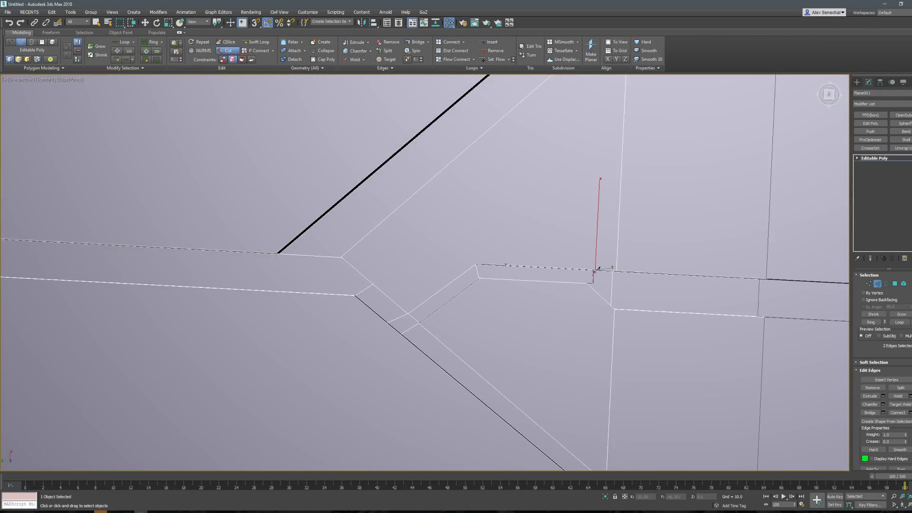
{"action": "left_click", "coordinate": [594, 271], "text": "ctrl"}
{"action": "key", "text": "w"}
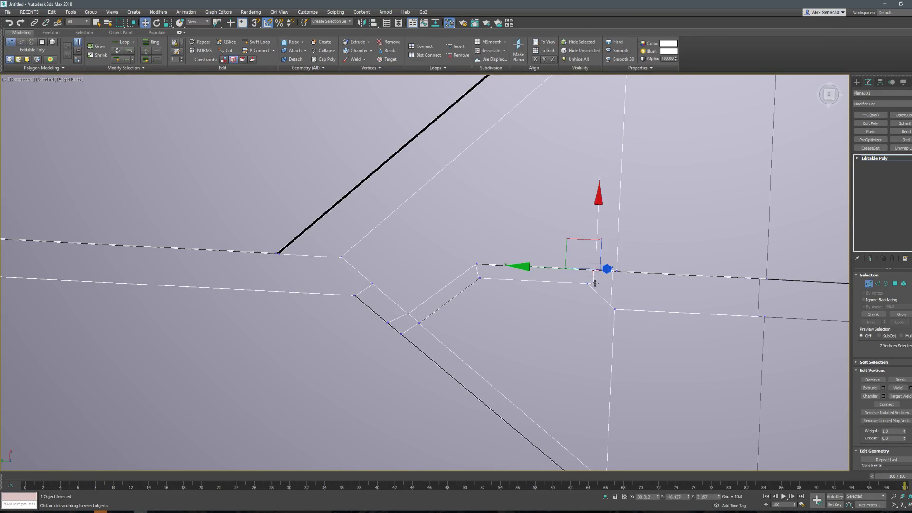
{"action": "key", "text": "1"}
Select the large panel polygon, the border strip beside it and the triangular panel between the channels on the centre plane.
{"action": "middle_click_drag", "start_coordinate": [594, 284], "coordinate": [584, 346], "text": "alt"}
{"action": "scroll", "coordinate": [584, 346], "scroll_direction": "down", "scroll_amount": 5}
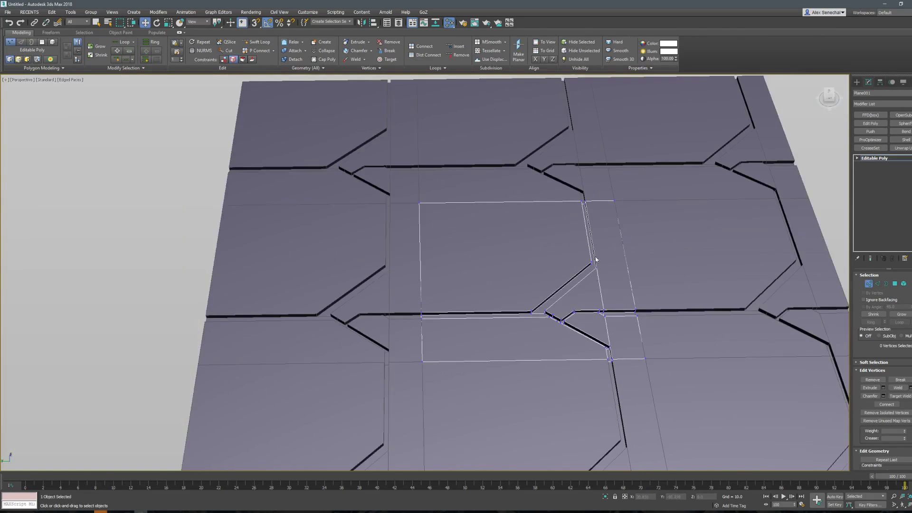
{"action": "scroll", "coordinate": [626, 257], "scroll_direction": "up", "scroll_amount": 3}
{"action": "scroll", "coordinate": [660, 132], "scroll_direction": "up", "scroll_amount": 2}
{"action": "key", "text": "alt+c"}
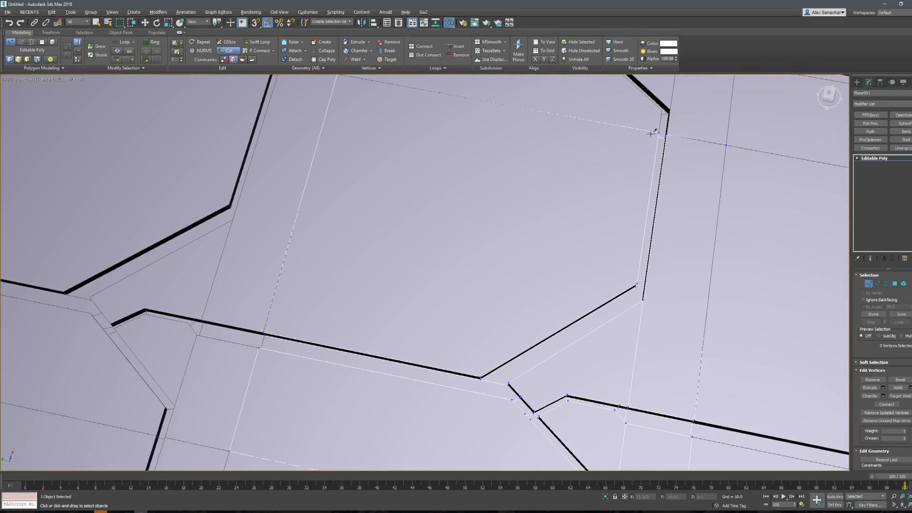
{"action": "key", "text": "4"}
{"action": "left_click", "coordinate": [584, 273]}
{"action": "key", "text": "w"}
{"action": "left_click", "coordinate": [657, 350], "text": "ctrl"}
{"action": "left_click", "coordinate": [607, 391], "text": "ctrl"}
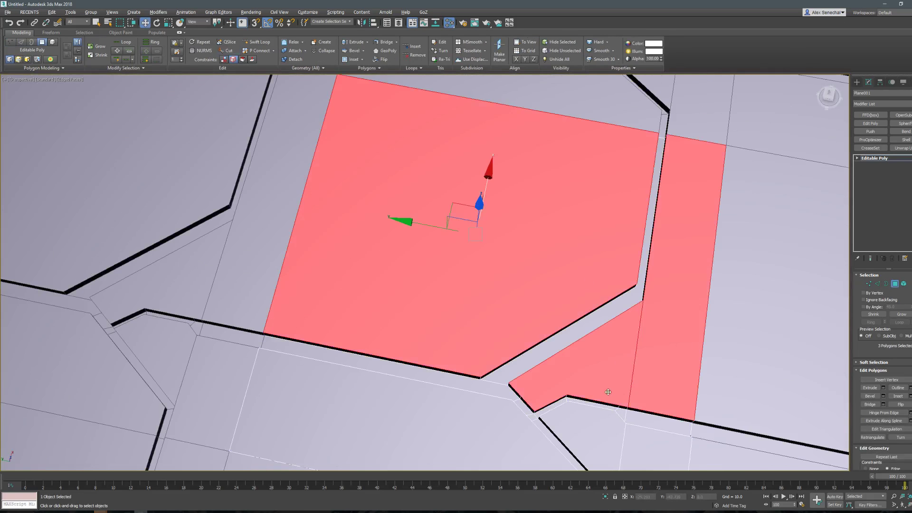
Add the panel polygons on the other side of the horizontal channel to the selection.
{"action": "scroll", "coordinate": [579, 380], "scroll_direction": "down", "scroll_amount": 3}
{"action": "left_click", "coordinate": [553, 366], "text": "ctrl"}
{"action": "left_click", "coordinate": [594, 332], "text": "ctrl"}
{"action": "left_click", "coordinate": [617, 328], "text": "ctrl"}
{"action": "scroll", "coordinate": [622, 342], "scroll_direction": "up", "scroll_amount": 3}
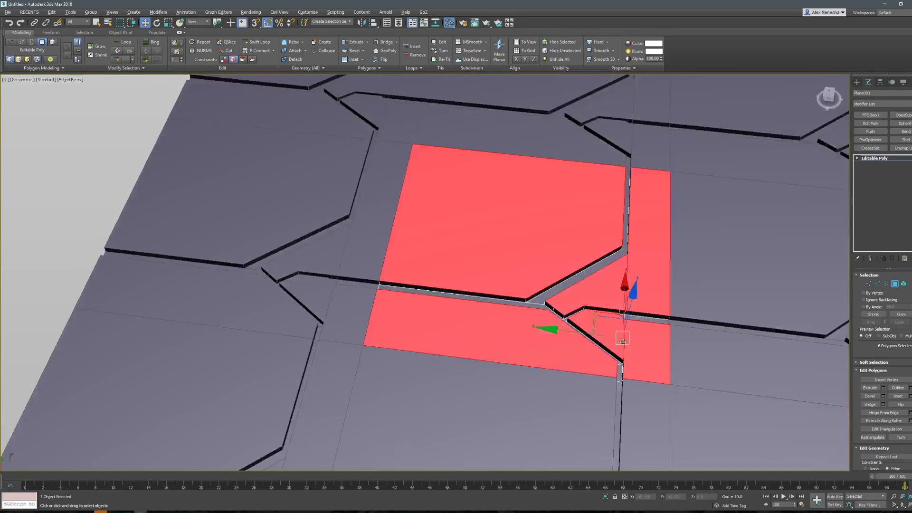
Inset the six selected panel polygons slightly to create a supporting border around each panel beside the channels.
{"action": "middle_click_drag", "start_coordinate": [622, 342], "coordinate": [632, 323], "text": "alt"}
{"action": "key", "text": "shift+i"}
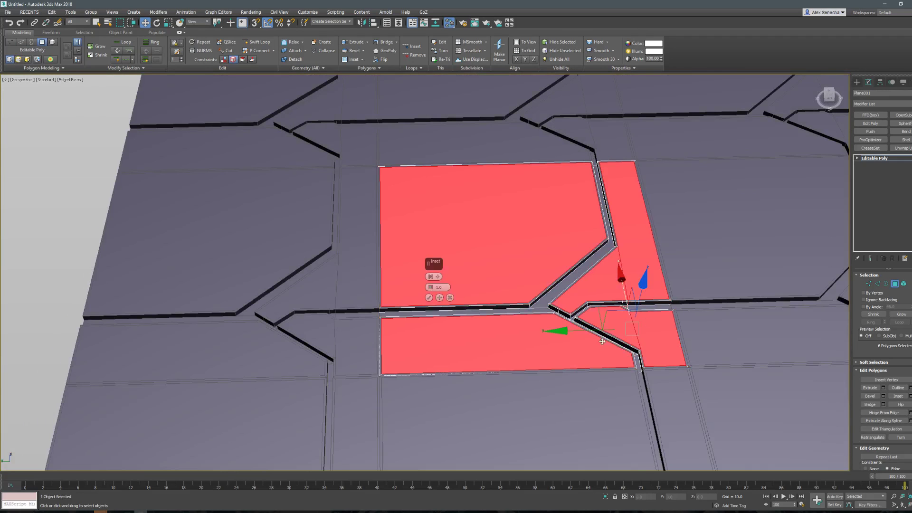
{"action": "left_click_drag", "start_coordinate": [431, 288], "coordinate": [432, 281]}
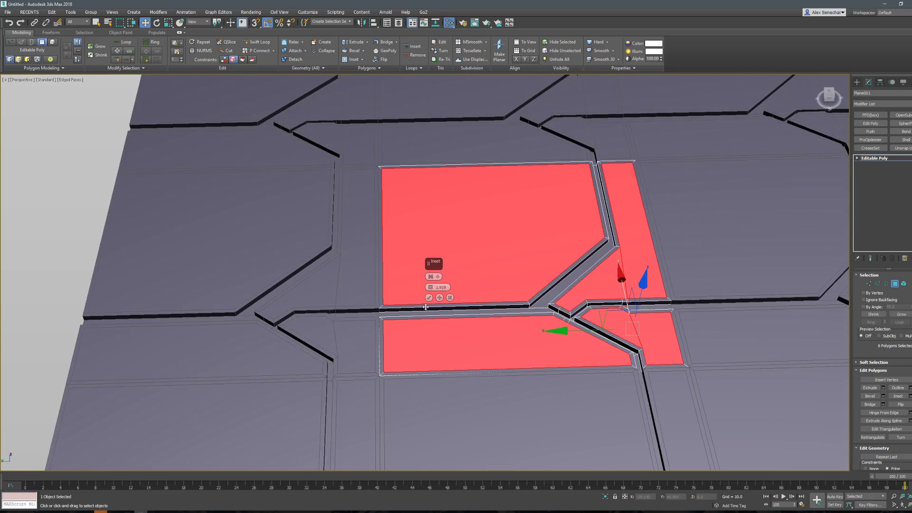
{"action": "left_click", "coordinate": [428, 298]}
Remove the inset edges that run along the tile's outer border on the large panel and the panel below it.
{"action": "key", "text": "2"}
{"action": "left_click", "coordinate": [383, 347]}
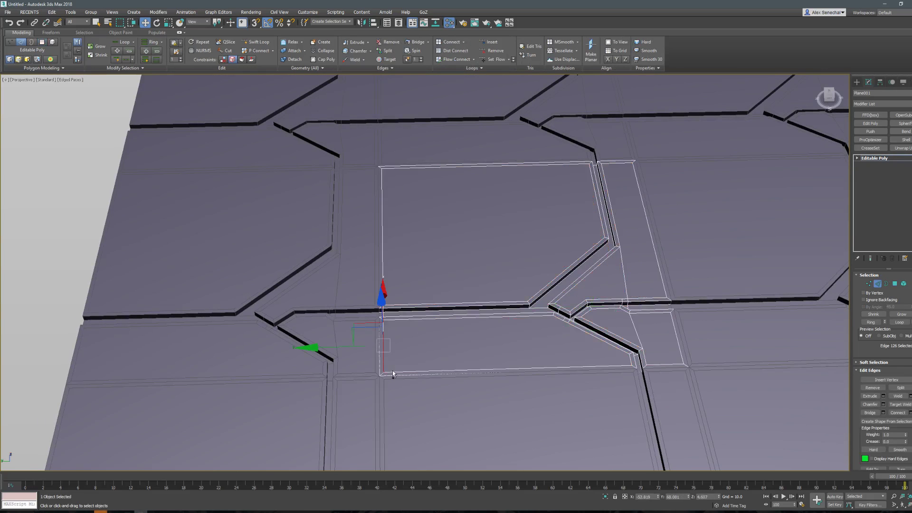
{"action": "left_click", "coordinate": [392, 373]}
{"action": "left_click", "coordinate": [418, 281]}
{"action": "scroll", "coordinate": [385, 295], "scroll_direction": "up", "scroll_amount": 3}
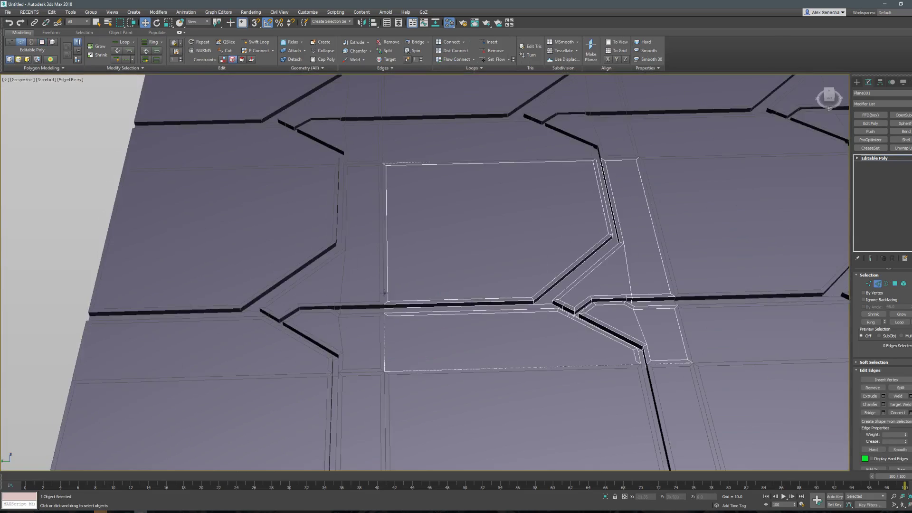
{"action": "left_click", "coordinate": [385, 295]}
{"action": "key", "text": "BackSpace"}
{"action": "left_click", "coordinate": [425, 110]}
{"action": "key", "text": "BackSpace"}
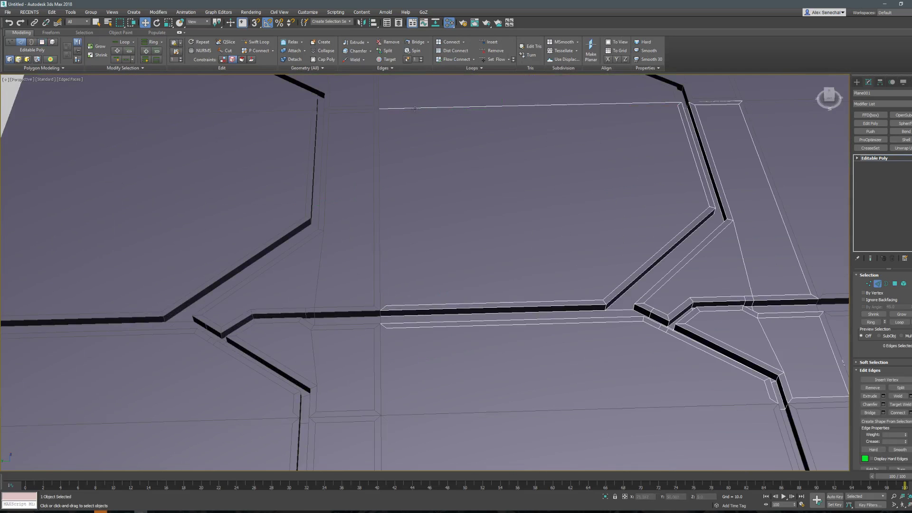
Remove the inset edges along the tile border on the strip panels above and below the narrow channel.
{"action": "middle_click_drag", "start_coordinate": [710, 105], "coordinate": [616, 197]}
{"action": "left_click", "coordinate": [656, 268]}
{"action": "key", "text": "BackSpace"}
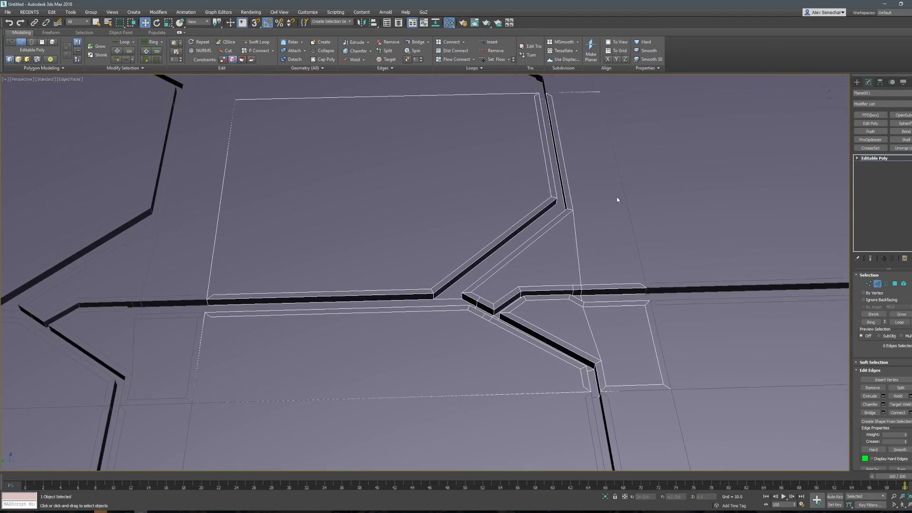
{"action": "double_click", "coordinate": [649, 319]}
{"action": "key", "text": "BackSpace"}
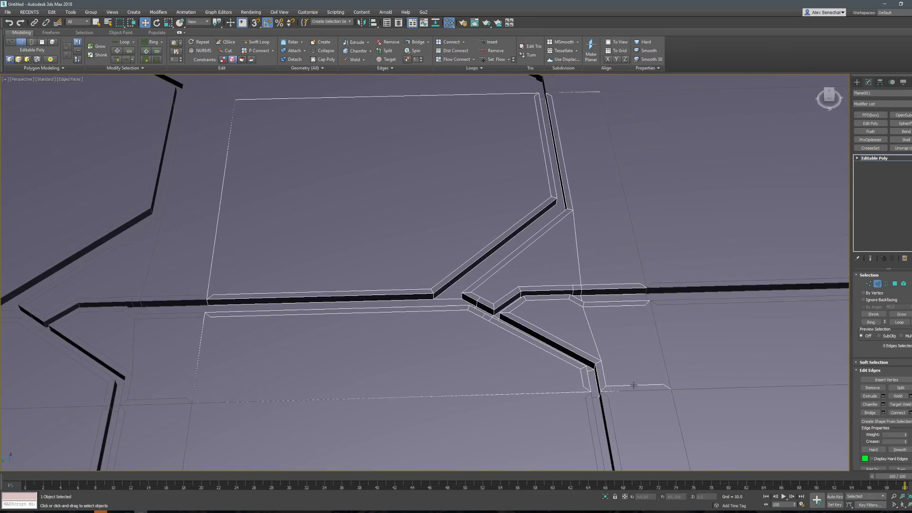
Snap the border vertex beside the vertical channel in line with its inset edge, and cut the opposite inset edge through to the border.
{"action": "key", "text": "1"}
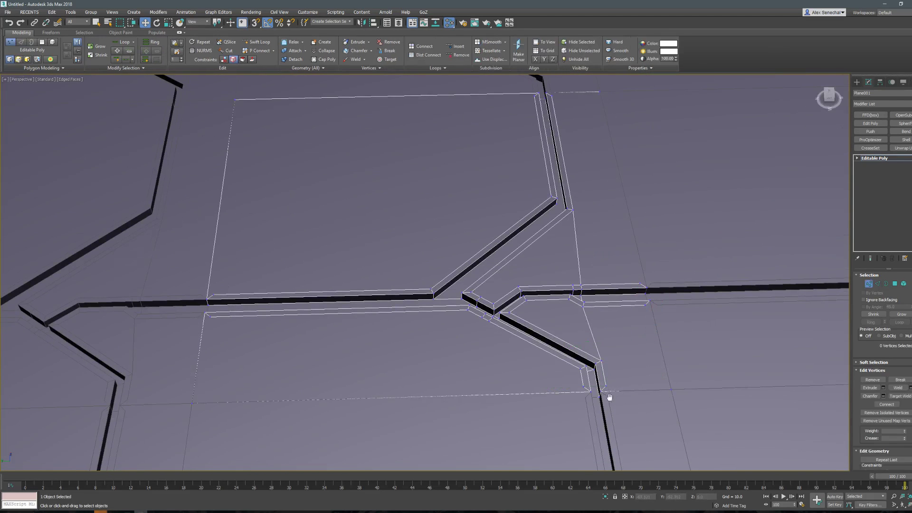
{"action": "scroll", "coordinate": [607, 394], "scroll_direction": "up", "scroll_amount": 5}
{"action": "key", "text": "alt+c"}
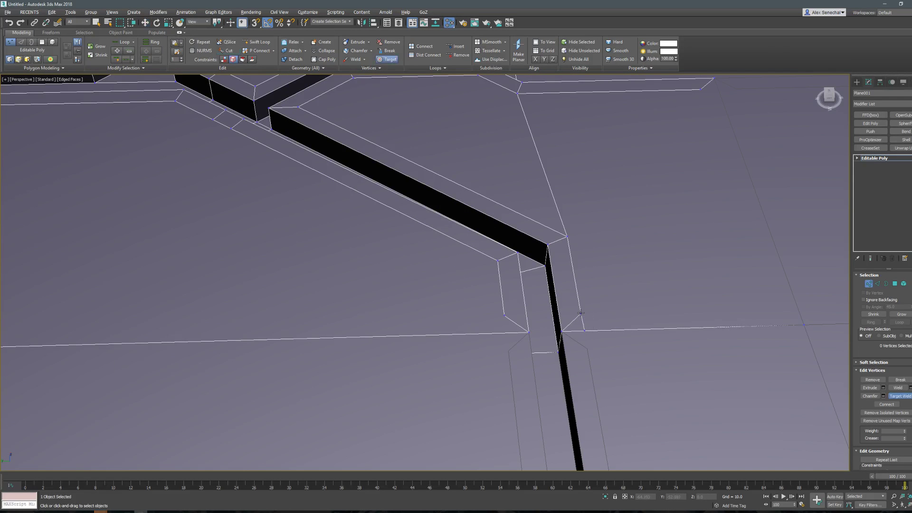
{"action": "key", "text": "w"}
{"action": "left_click", "coordinate": [584, 330]}
{"action": "key", "text": "s"}
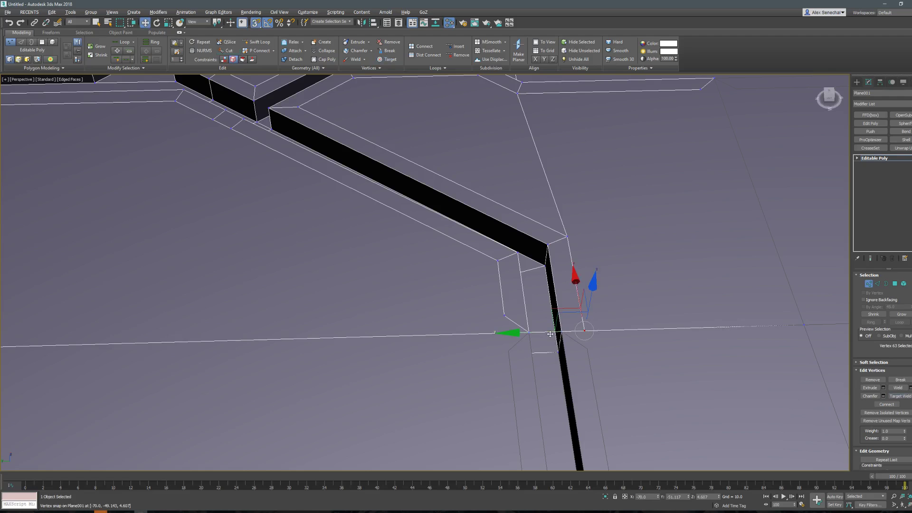
{"action": "left_click_drag", "start_coordinate": [559, 251], "coordinate": [545, 281]}
{"action": "key", "text": "alt+c"}
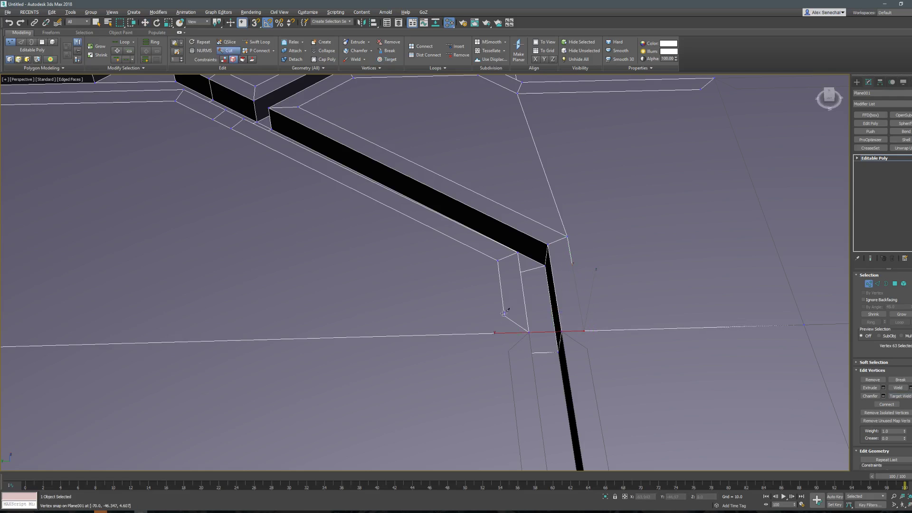
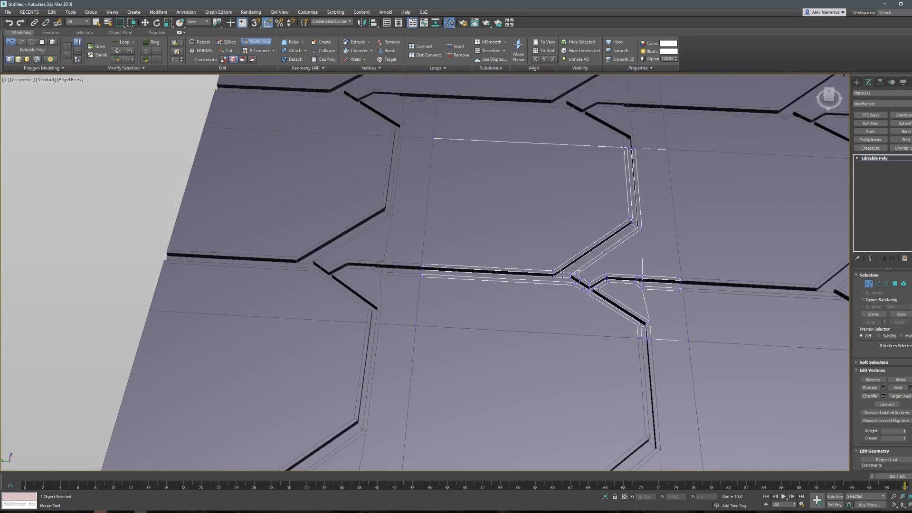
Insert Swift Loop support edges across both sides of the horizontal channel close to the junction corner.
{"action": "left_click", "coordinate": [556, 270]}
{"action": "scroll", "coordinate": [556, 269], "scroll_direction": "up", "scroll_amount": 3}
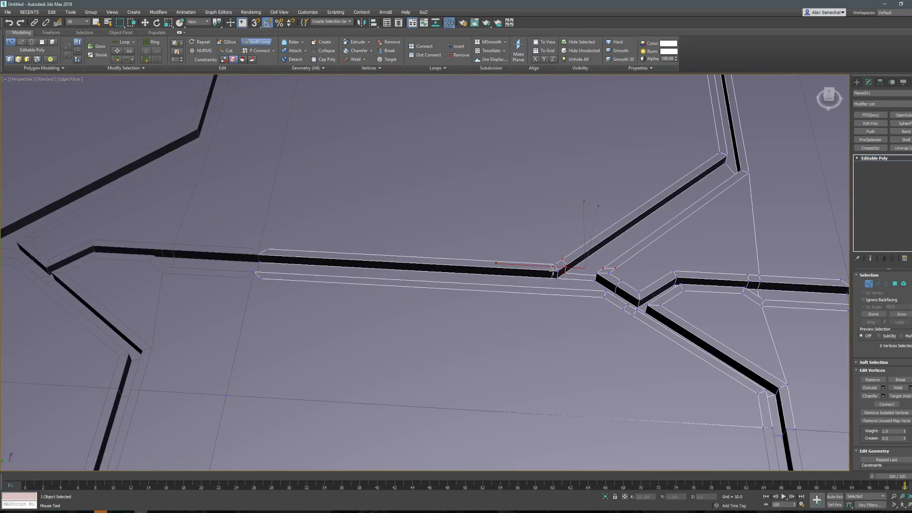
{"action": "scroll", "coordinate": [560, 279], "scroll_direction": "up", "scroll_amount": 5}
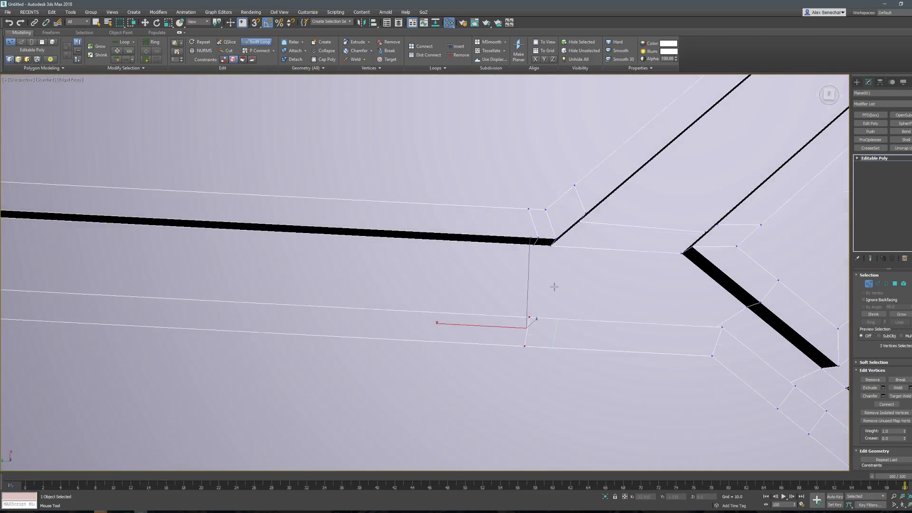
Cut an edge across the horizontal channel's floor near the junction, joining the support loops on both sides.
{"action": "middle_click_drag", "start_coordinate": [553, 287], "coordinate": [508, 331], "text": "alt"}
{"action": "key", "text": "alt+c"}
{"action": "left_click", "coordinate": [507, 338]}
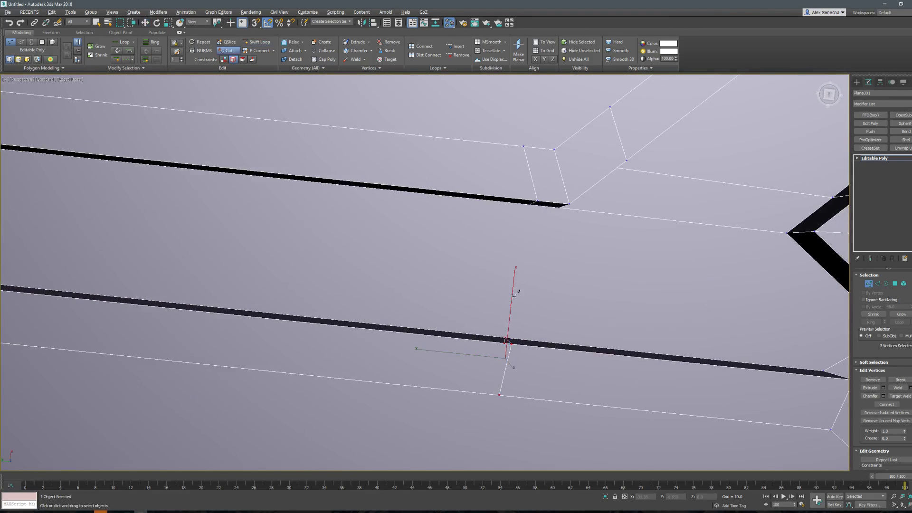
{"action": "left_click", "coordinate": [530, 267]}
{"action": "left_click", "coordinate": [530, 205]}
{"action": "right_click", "coordinate": [549, 261]}
{"action": "middle_click_drag", "start_coordinate": [549, 261], "coordinate": [593, 245], "text": "alt"}
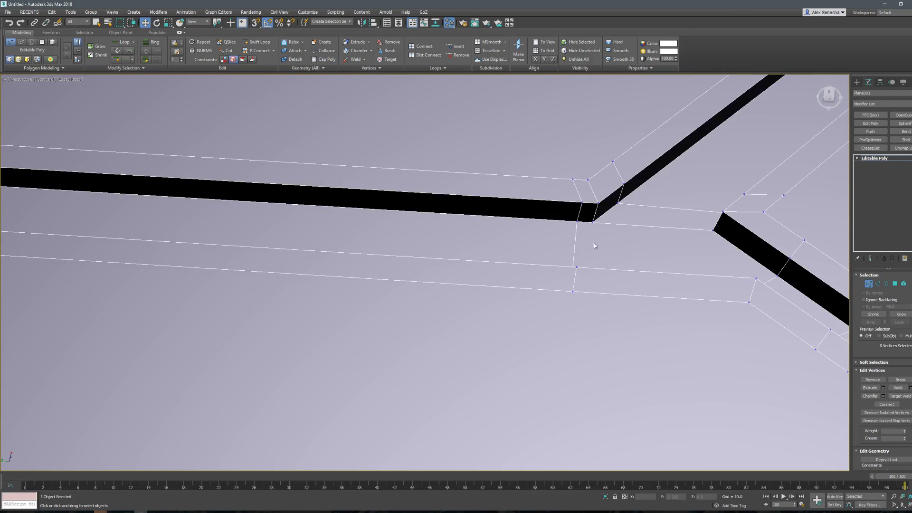
Insert a Swift Loop along the horizontal channel's floor, parallel and close to the large panel's wall.
{"action": "scroll", "coordinate": [593, 245], "scroll_direction": "down", "scroll_amount": 5}
{"action": "left_click_drag", "start_coordinate": [516, 246], "coordinate": [515, 244]}
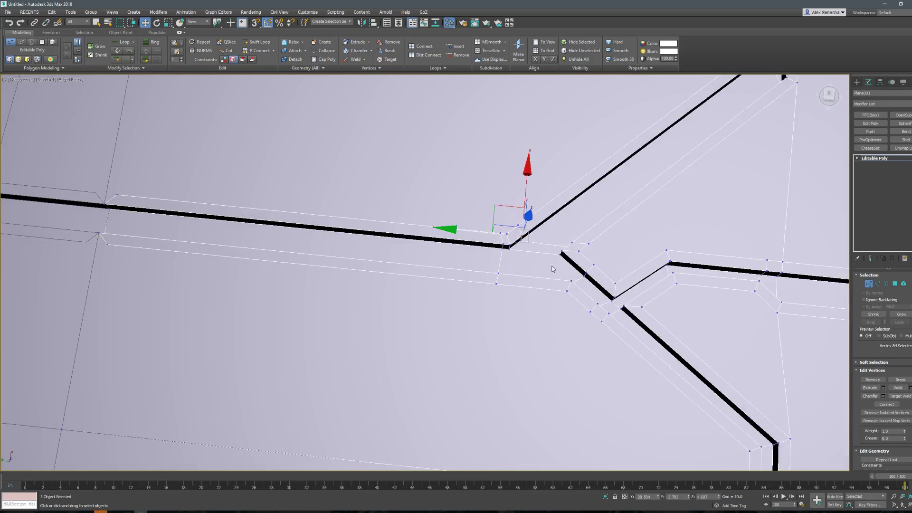
{"action": "middle_click_drag", "start_coordinate": [515, 244], "coordinate": [470, 275], "text": "alt"}
{"action": "key", "text": "shift+alt+w"}
{"action": "middle_click_drag", "start_coordinate": [563, 243], "coordinate": [549, 279], "text": "alt"}
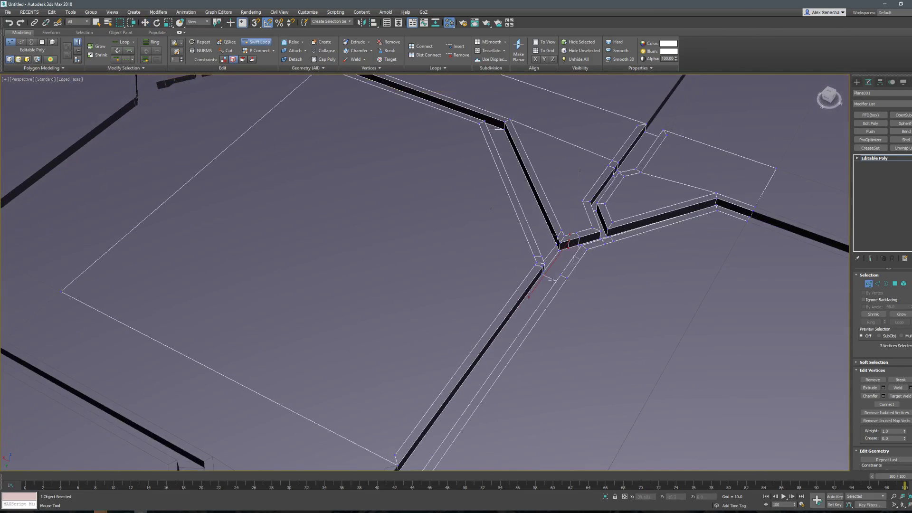
{"action": "left_click", "coordinate": [549, 279]}
{"action": "key", "text": "w"}
{"action": "scroll", "coordinate": [589, 272], "scroll_direction": "up", "scroll_amount": 4}
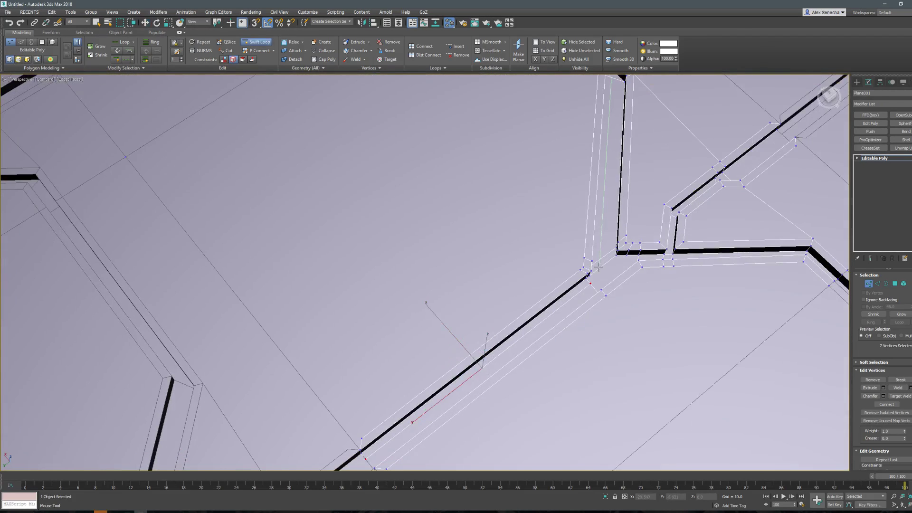
Insert a matching loop along the diagonal channel's floor and cut an edge joining it to the horizontal channel's floor loop.
{"action": "left_click", "coordinate": [595, 263], "text": "ctrl"}
{"action": "key", "text": "alt+c"}
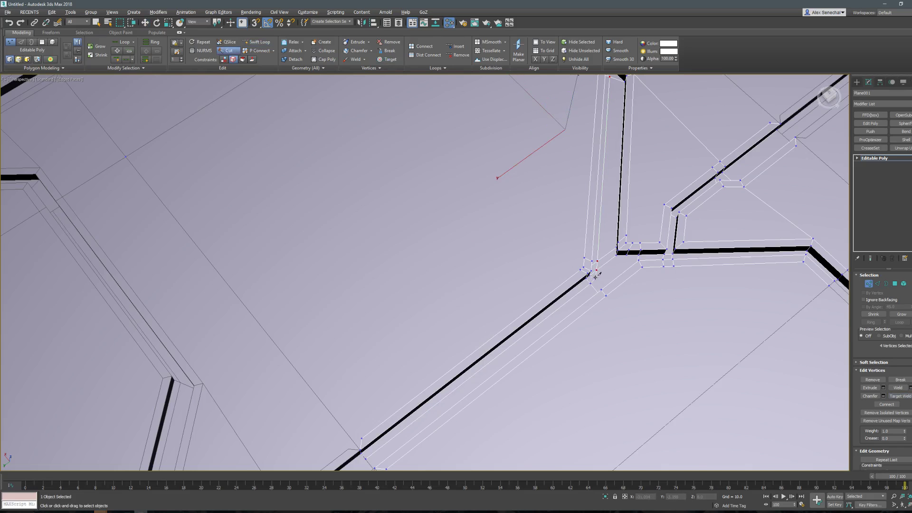
{"action": "middle_click_drag", "start_coordinate": [596, 275], "coordinate": [498, 247], "text": "alt"}
Merge the stray edge end at the channel junction into the corner vertex of the new floor loops.
{"action": "key", "text": "2"}
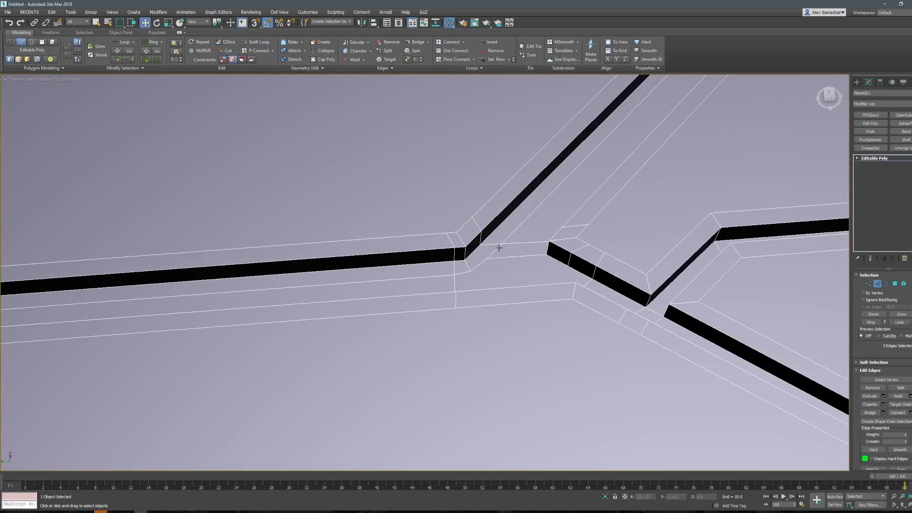
{"action": "key", "text": "1"}
{"action": "left_click_drag", "start_coordinate": [482, 261], "coordinate": [506, 257]}
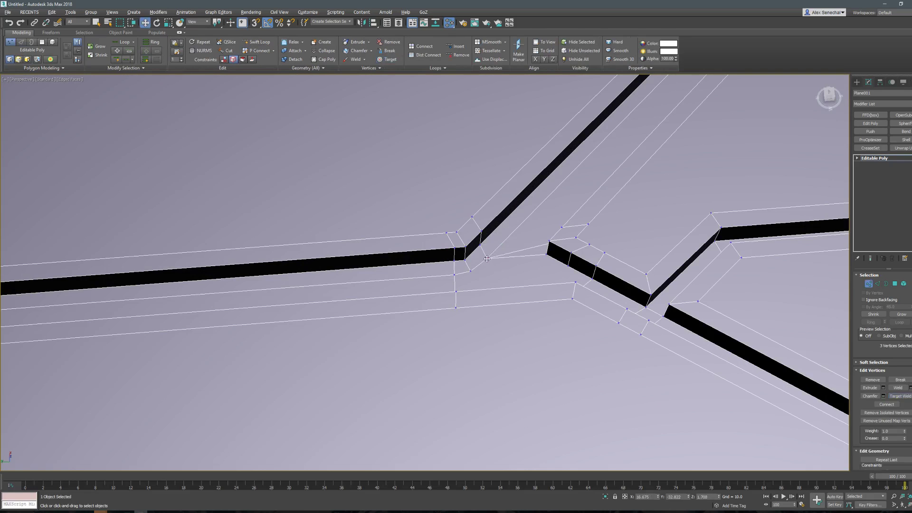
{"action": "key", "text": "2"}
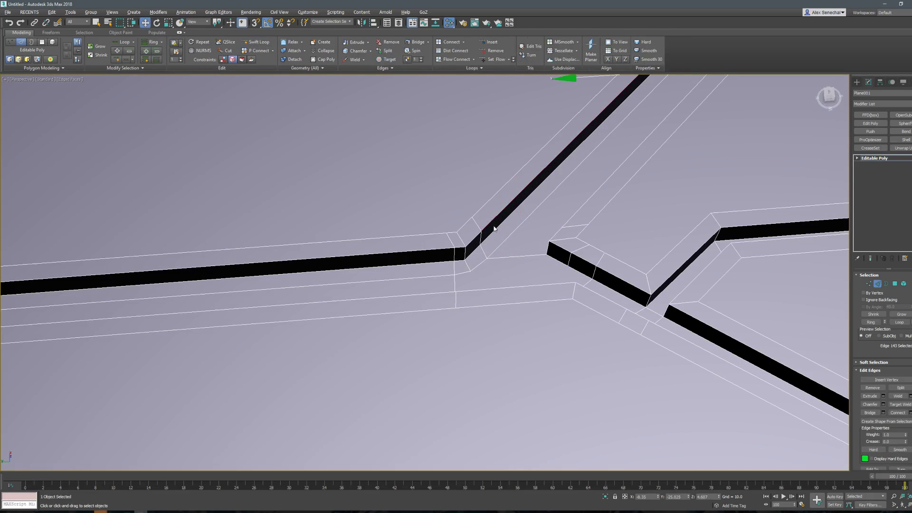
Add a support edge across the diagonal channel's wall near the junction corner and continue it over the channel floor with a cut.
{"action": "left_click_drag", "start_coordinate": [491, 222], "coordinate": [486, 266]}
{"action": "key", "text": "alt+c"}
{"action": "middle_click_drag", "start_coordinate": [487, 264], "coordinate": [518, 229], "text": "alt"}
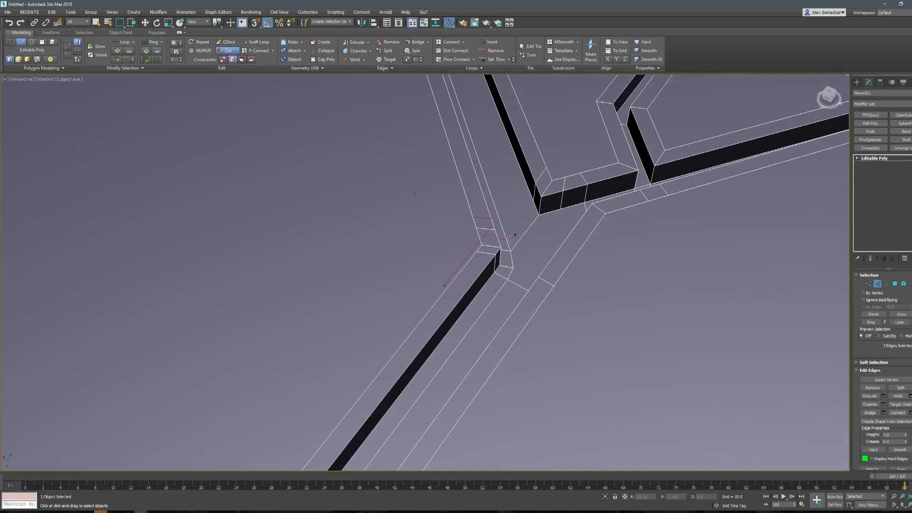
{"action": "right_click", "coordinate": [531, 202]}
Insert support loops along the diagonal channel's floor beside the triangular panel and along the narrow channel's floor.
{"action": "scroll", "coordinate": [541, 218], "scroll_direction": "down", "scroll_amount": 3}
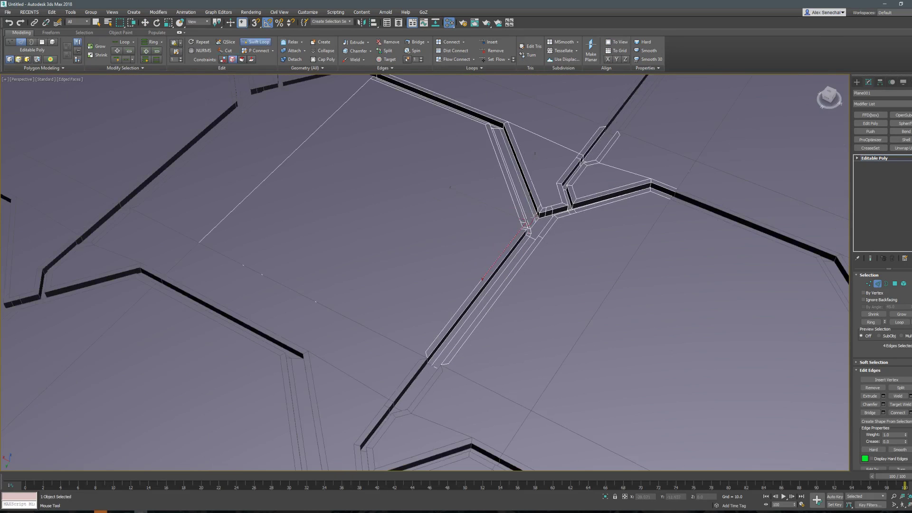
{"action": "scroll", "coordinate": [536, 222], "scroll_direction": "up", "scroll_amount": 2}
{"action": "key", "text": "alt+c"}
{"action": "middle_click_drag", "start_coordinate": [526, 215], "coordinate": [574, 305], "text": "alt"}
{"action": "left_click", "coordinate": [575, 306]}
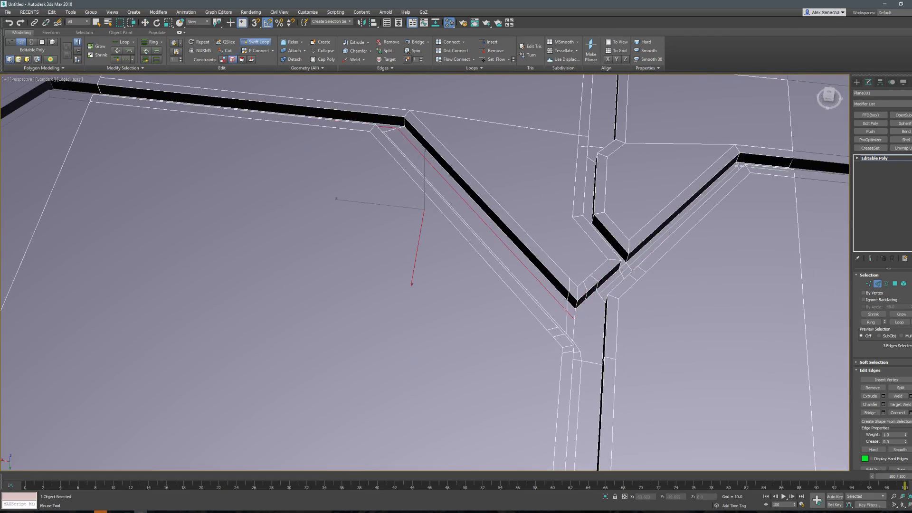
{"action": "left_click", "coordinate": [736, 164]}
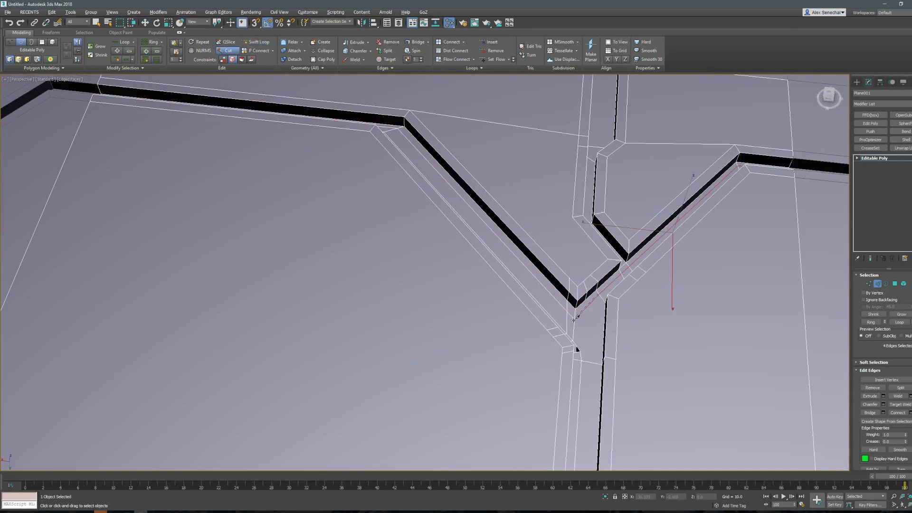
Cut an edge across the junction floor between the new loops and insert a Swift Loop along the triangular panel's tip.
{"action": "key", "text": "shift+alt+w"}
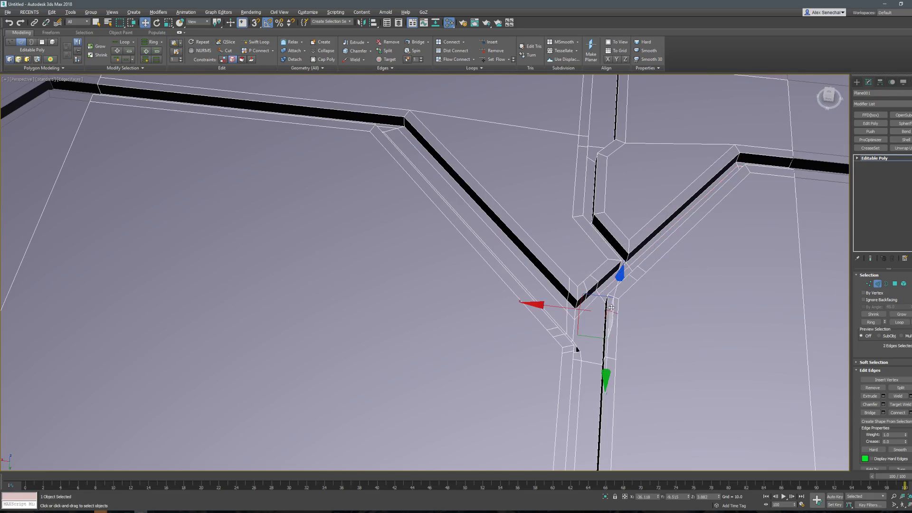
{"action": "key", "text": "ctrl+z"}
{"action": "key", "text": "alt+c"}
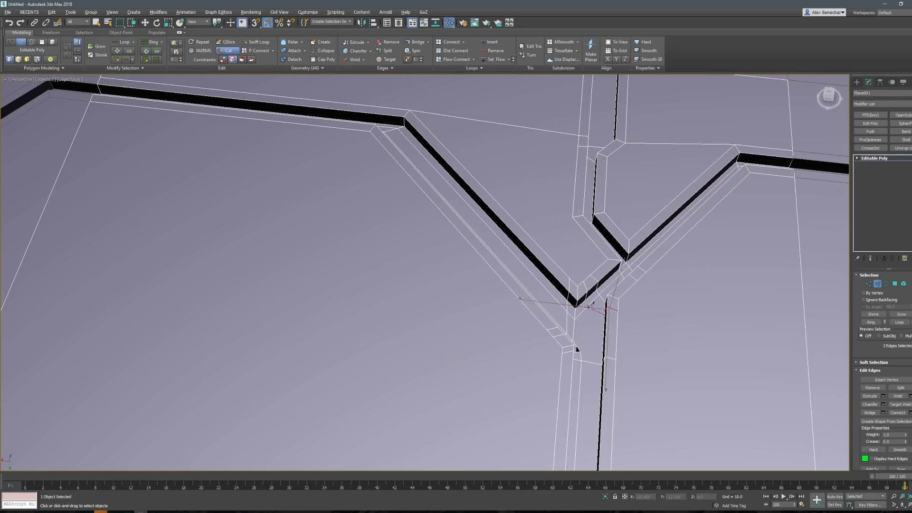
{"action": "scroll", "coordinate": [585, 297], "scroll_direction": "down", "scroll_amount": 3}
{"action": "key", "text": "shift+alt+w"}
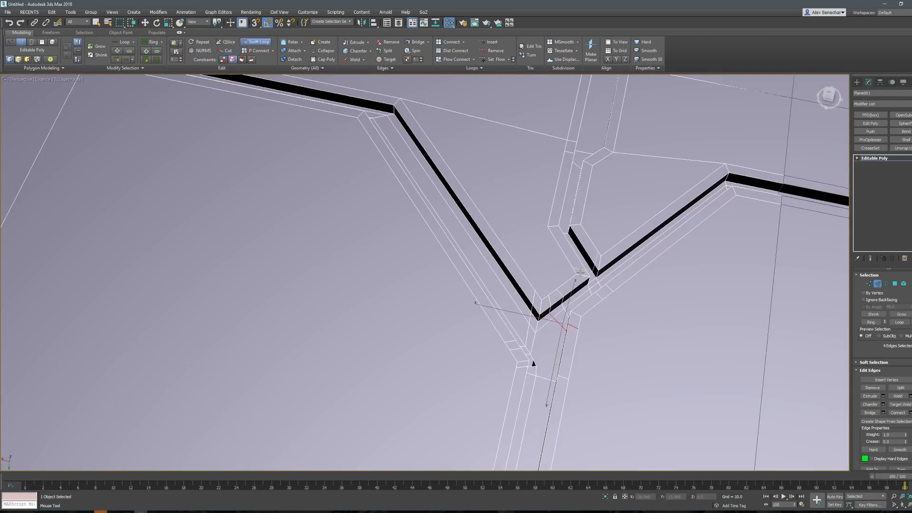
{"action": "left_click", "coordinate": [581, 276]}
{"action": "key", "text": "alt+c"}
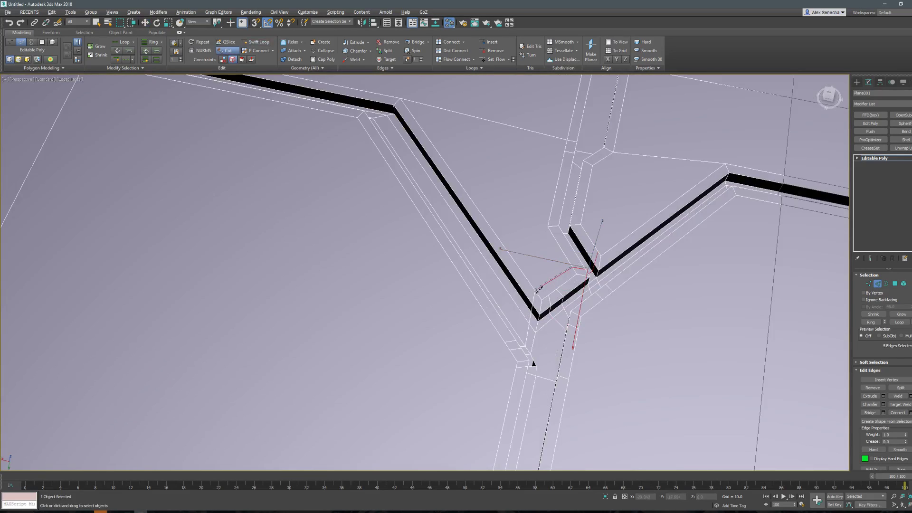
Snap the lower support edge's border vertex into line with the neighbouring tile and target-weld the stray vertex beside it into it.
{"action": "middle_click_drag", "start_coordinate": [532, 366], "coordinate": [609, 281], "text": "alt"}
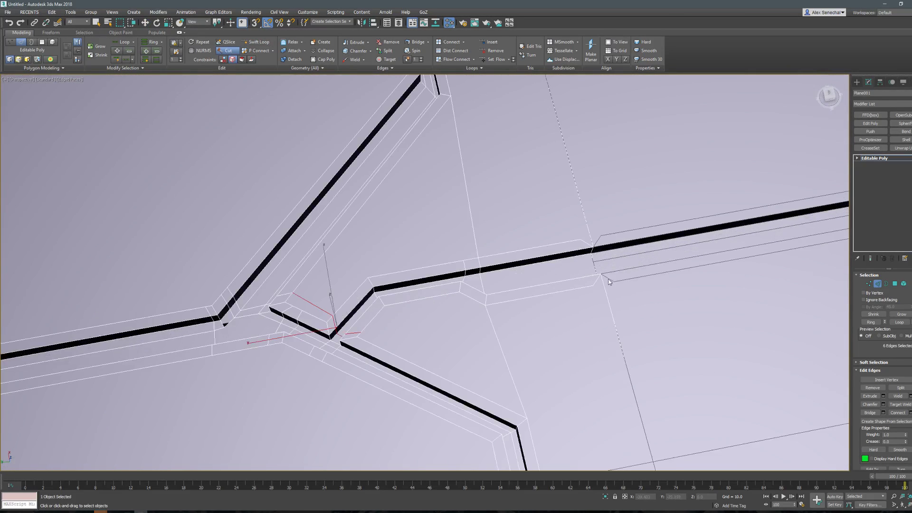
{"action": "scroll", "coordinate": [598, 284], "scroll_direction": "up", "scroll_amount": 3}
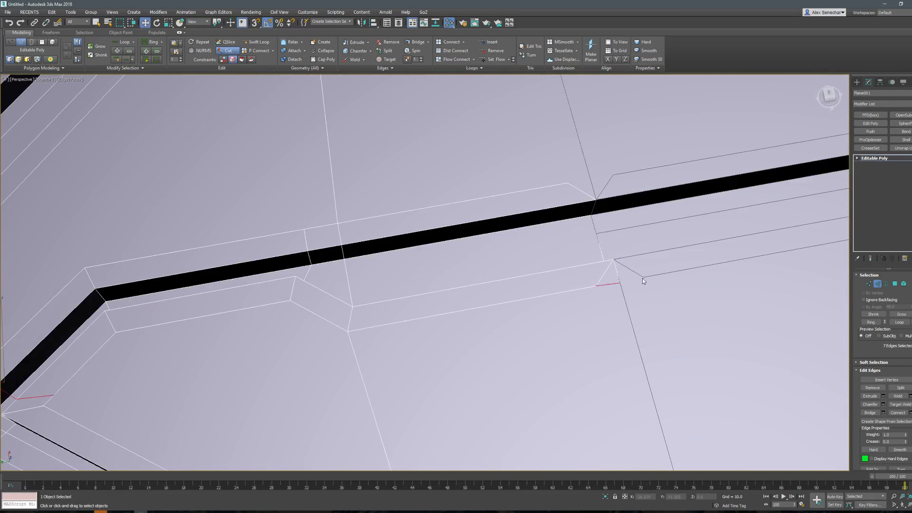
{"action": "key", "text": "1"}
{"action": "left_click", "coordinate": [619, 283]}
{"action": "key", "text": "s"}
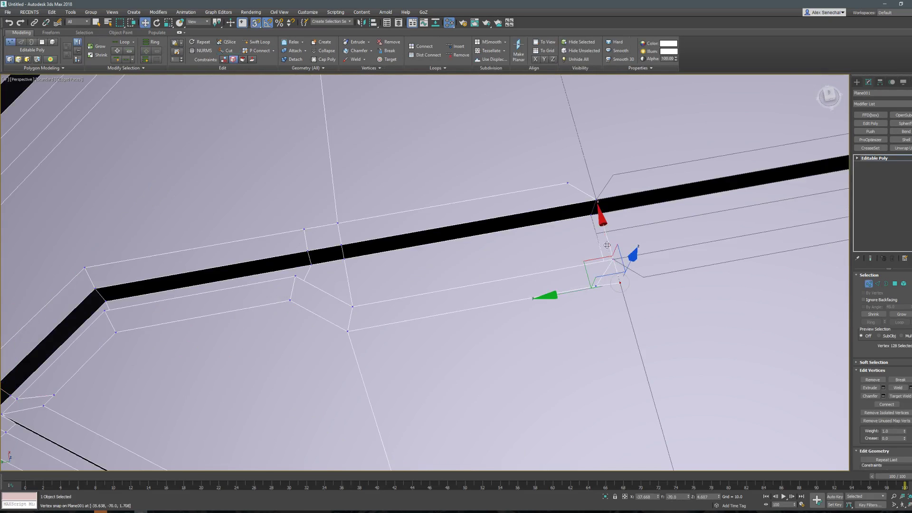
{"action": "key", "text": "s"}
{"action": "key", "text": "ctrl+shift+w"}
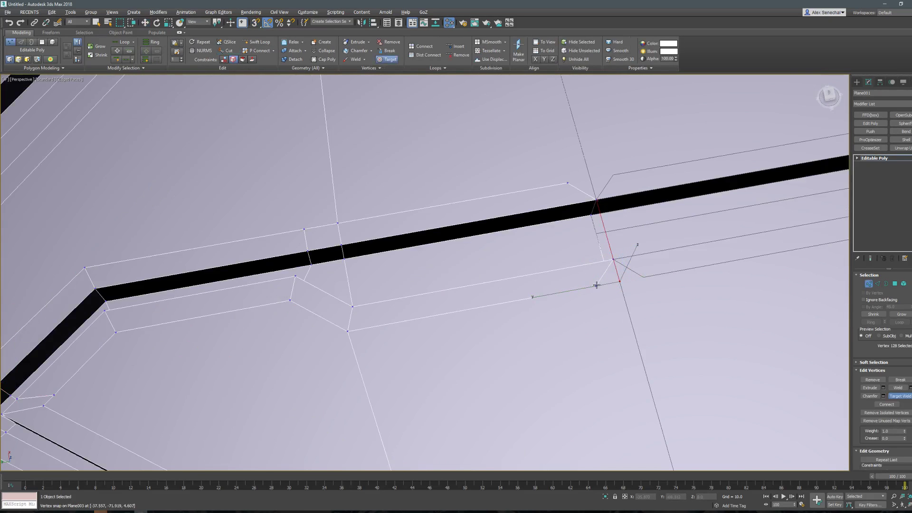
{"action": "left_click", "coordinate": [619, 282]}
{"action": "right_click", "coordinate": [616, 266]}
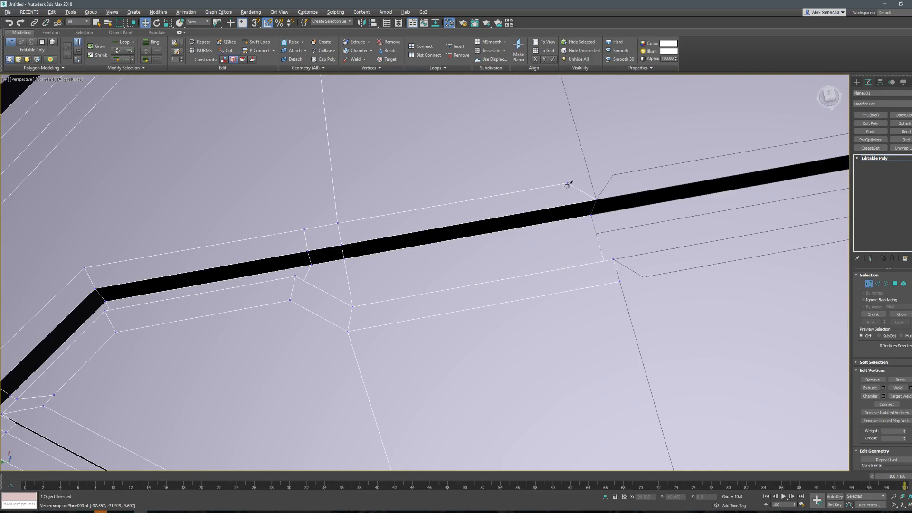
Extend the channel's upper support edge to the tile border with a cut and target-weld its stray vertex into the border vertex.
{"action": "key", "text": "alt+c"}
{"action": "left_click", "coordinate": [569, 183]}
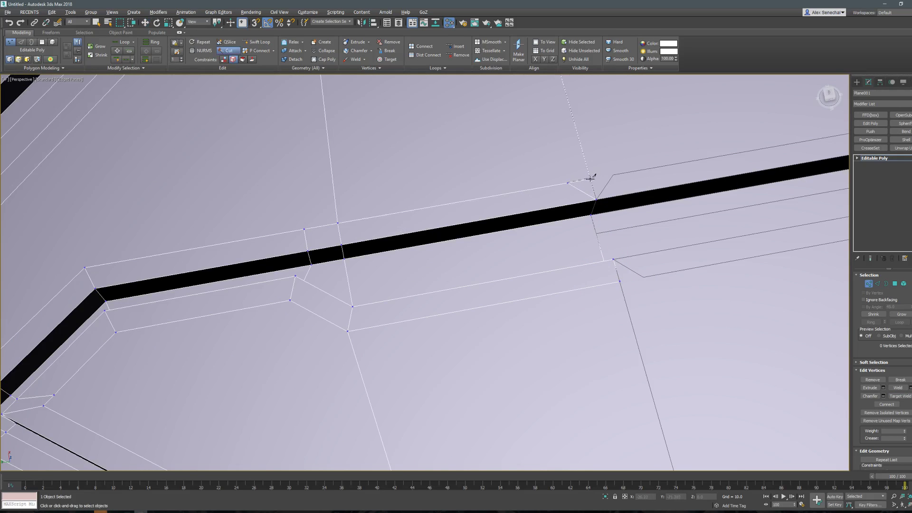
{"action": "left_click", "coordinate": [592, 178]}
{"action": "key", "text": "ctrl+shift+w"}
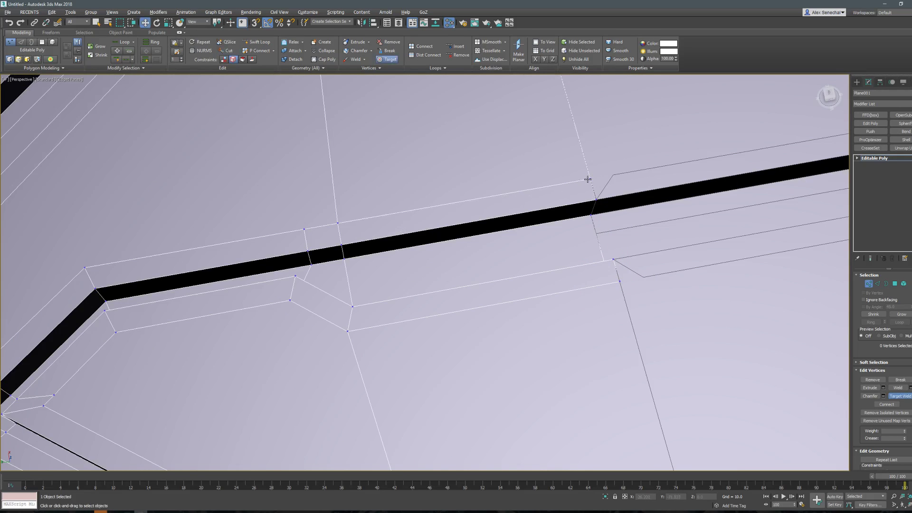
{"action": "right_click", "coordinate": [588, 179]}
{"action": "key", "text": "s"}
{"action": "left_click", "coordinate": [590, 179]}
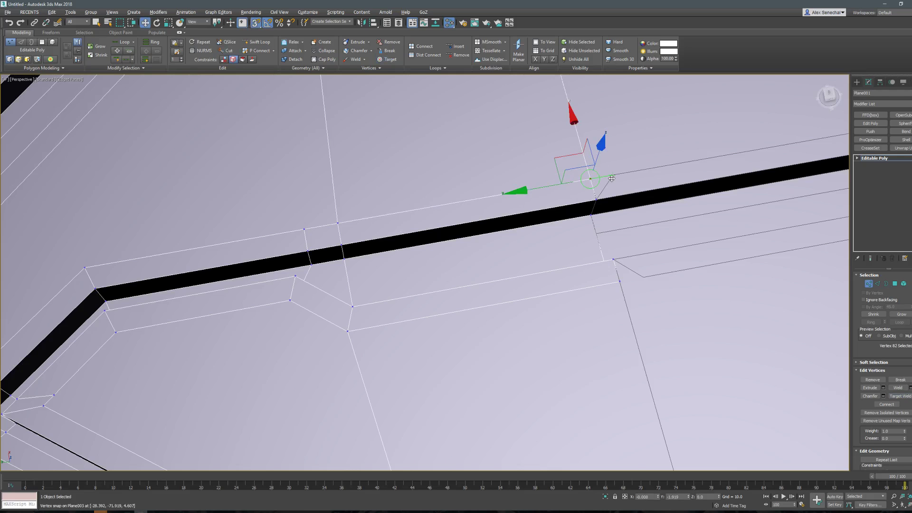
Insert a Swift Loop at the diagonal channel's upper corner and cut an edge across the triangular panel to the narrow channel's bend.
{"action": "scroll", "coordinate": [611, 178], "scroll_direction": "down", "scroll_amount": 4}
{"action": "middle_click_drag", "start_coordinate": [611, 178], "coordinate": [629, 210], "text": "alt"}
{"action": "key", "text": "shift+alt+w"}
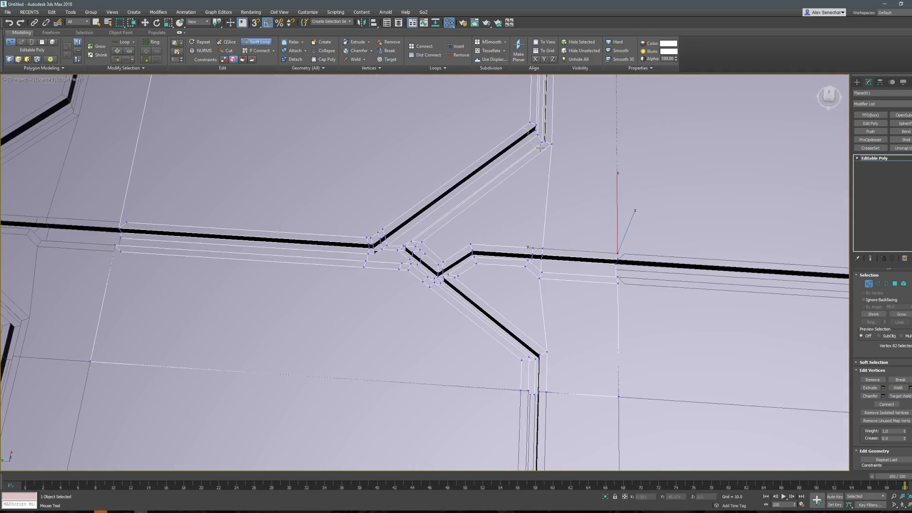
{"action": "left_click", "coordinate": [540, 148]}
{"action": "key", "text": "alt+c"}
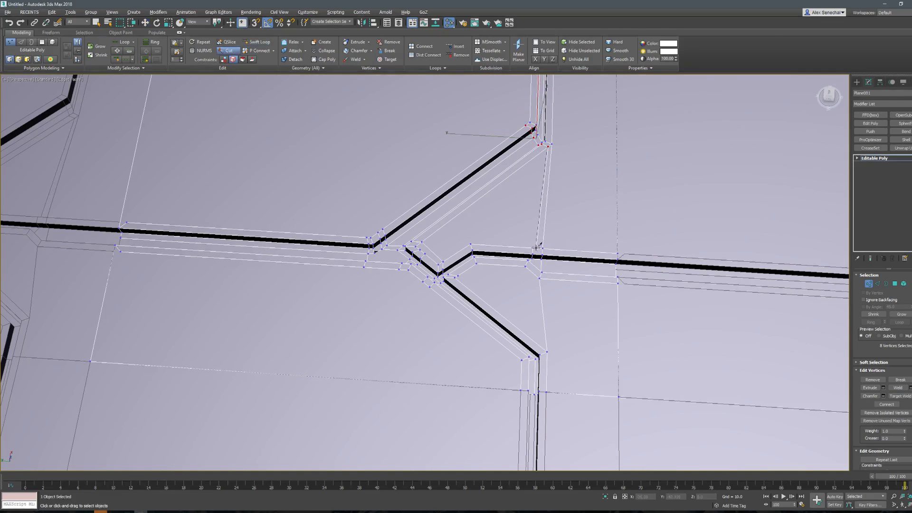
{"action": "left_click", "coordinate": [542, 177]}
{"action": "left_click", "coordinate": [470, 245]}
Insert support loops beside the narrow channel's bend and across its junction with the diagonal channel, continuing them over the adjoining panels.
{"action": "key", "text": "shift+alt+w"}
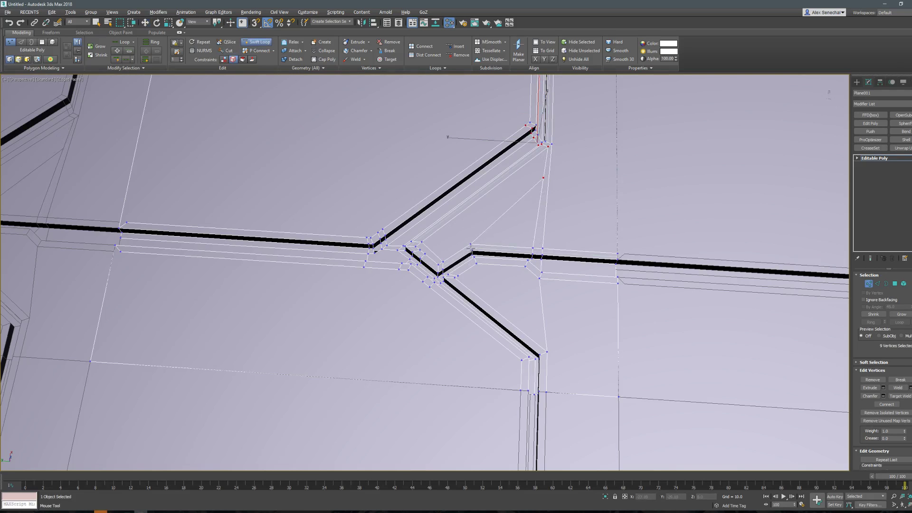
{"action": "left_click", "coordinate": [473, 249]}
{"action": "left_click", "coordinate": [448, 281]}
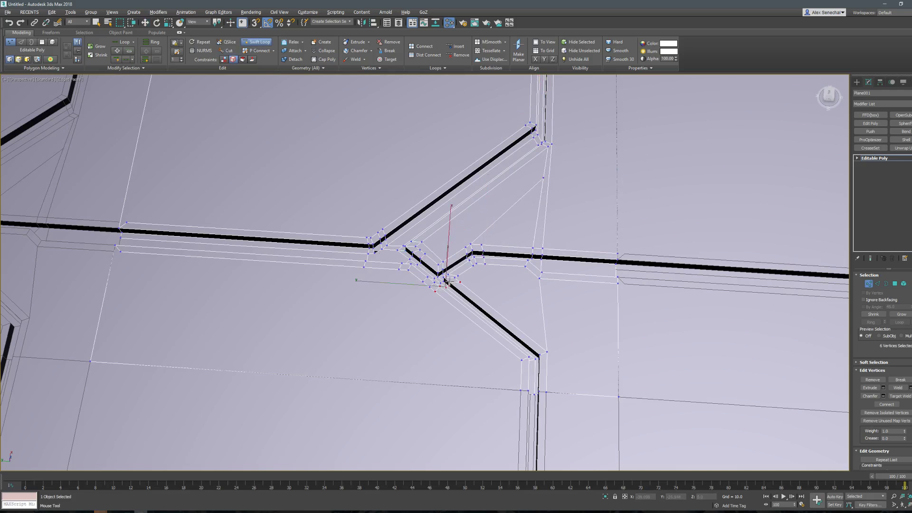
{"action": "key", "text": "alt+c"}
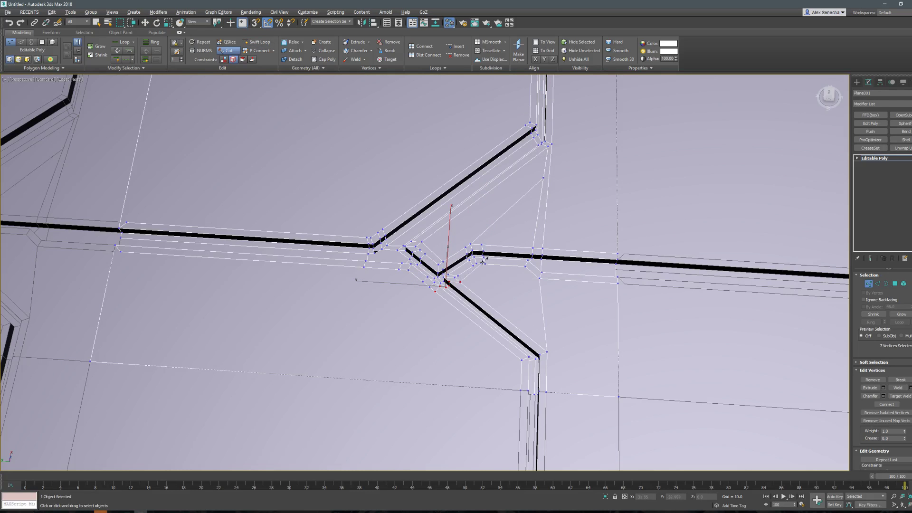
{"action": "middle_click_drag", "start_coordinate": [484, 262], "coordinate": [574, 231], "text": "alt"}
{"action": "key", "text": "w"}
{"action": "mouse_move", "coordinate": [589, 145]}
{"action": "left_mouse_down"}
{"action": "mouse_move", "coordinate": [522, 240]}
{"action": "mouse_move", "coordinate": [497, 244]}
{"action": "left_mouse_up"}
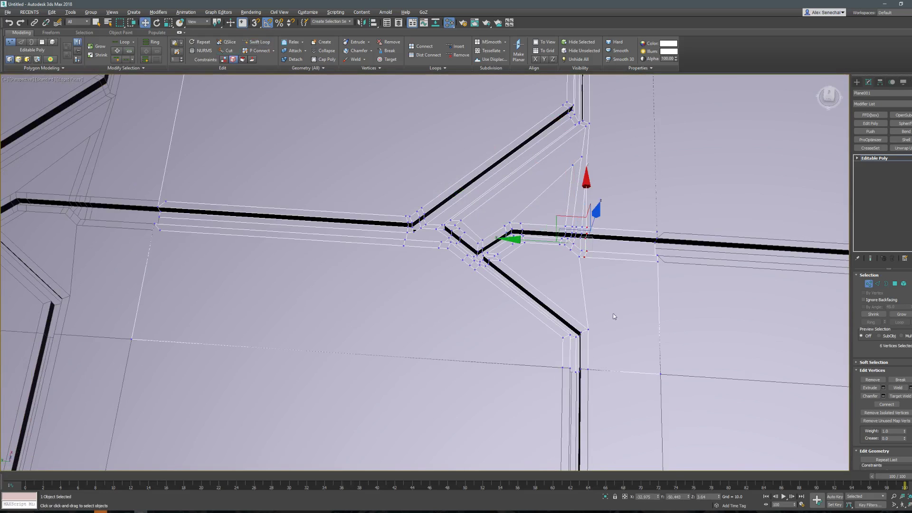
Add support edges across the lower diagonal channel and cut them through the small triangular panel up to the horizontal channel.
{"action": "middle_click_drag", "start_coordinate": [612, 313], "coordinate": [565, 239], "text": "alt"}
{"action": "mouse_move", "coordinate": [565, 240]}
{"action": "left_mouse_down"}
{"action": "mouse_move", "coordinate": [512, 264]}
{"action": "mouse_move", "coordinate": [597, 223]}
{"action": "left_mouse_up"}
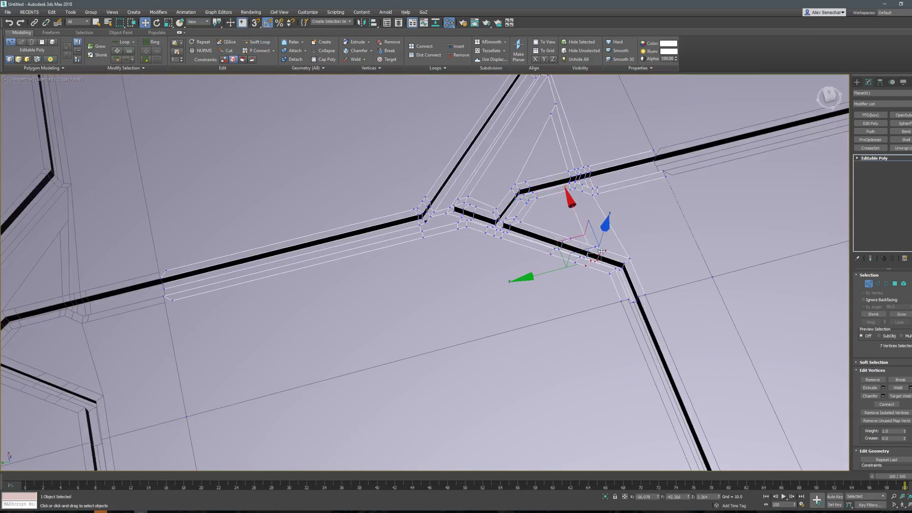
{"action": "key", "text": "alt+c"}
{"action": "left_click", "coordinate": [564, 184]}
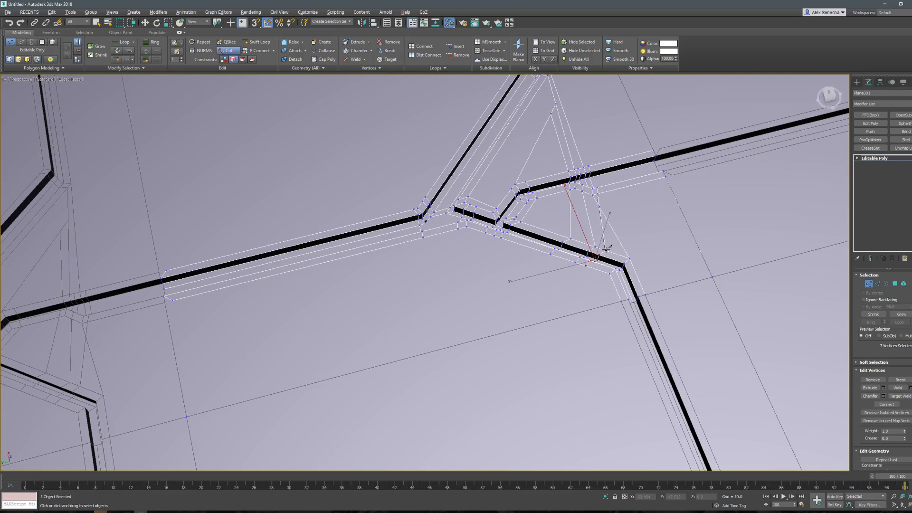
Cut support edges from the diagonal channel and its lower corner across the adjacent panels to the tile's side borders.
{"action": "mouse_move", "coordinate": [609, 250]}
{"action": "middle_mouse_down", "text": "alt"}
{"action": "mouse_move", "coordinate": [651, 299]}
{"action": "mouse_move", "coordinate": [617, 266]}
{"action": "middle_mouse_up", "text": "alt"}
{"action": "key", "text": "alt+shift+s"}
{"action": "key", "text": "alt+c"}
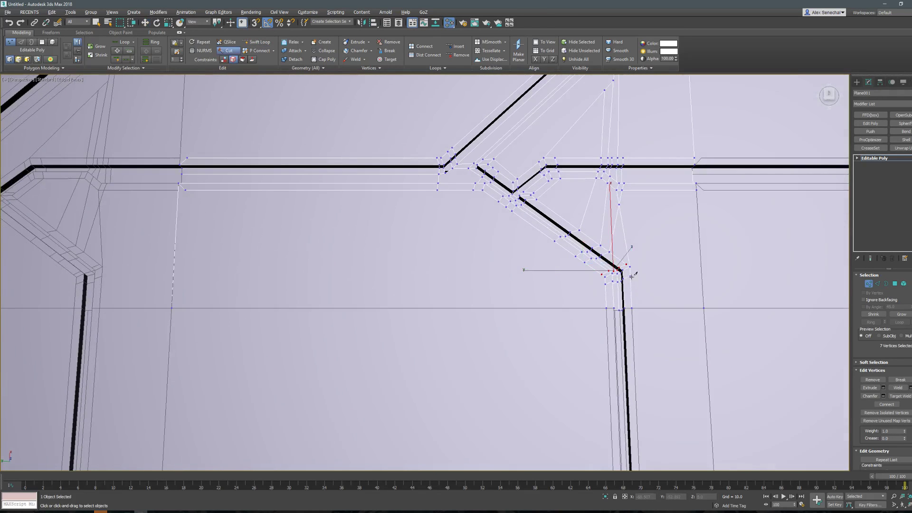
{"action": "left_click", "coordinate": [702, 276]}
{"action": "middle_click_drag", "start_coordinate": [629, 292], "coordinate": [644, 288]}
{"action": "left_click", "coordinate": [645, 288]}
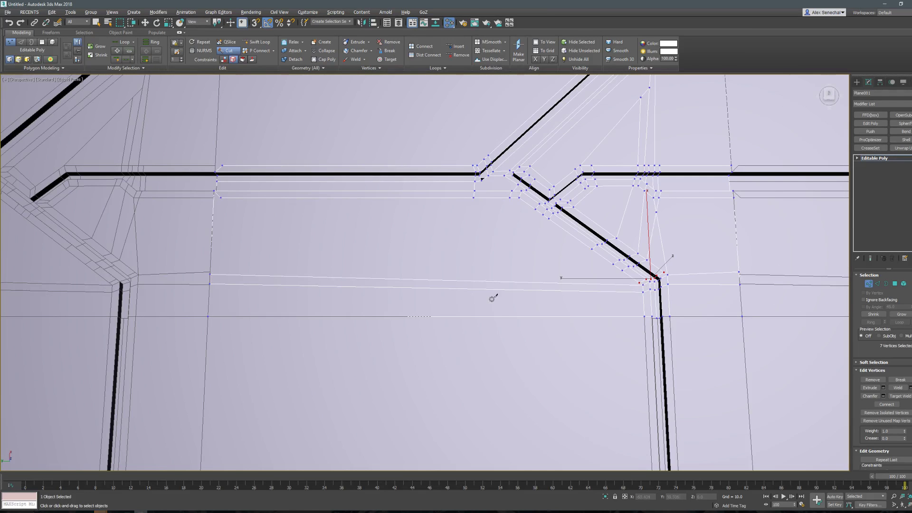
{"action": "left_click", "coordinate": [612, 265]}
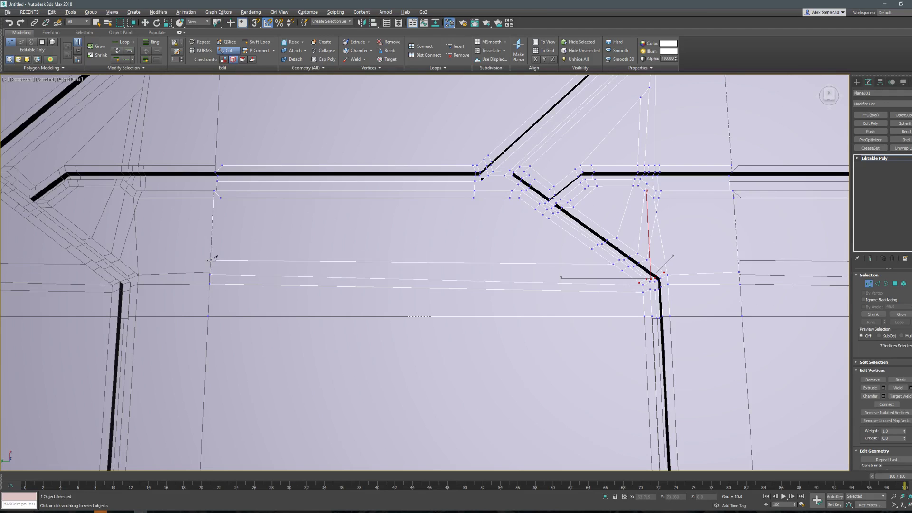
Snap the horizontal channel's lower support vertex to the neighbouring tile at the opposite border and target-weld the stray vertex into it.
{"action": "scroll", "coordinate": [211, 260], "scroll_direction": "up", "scroll_amount": 5}
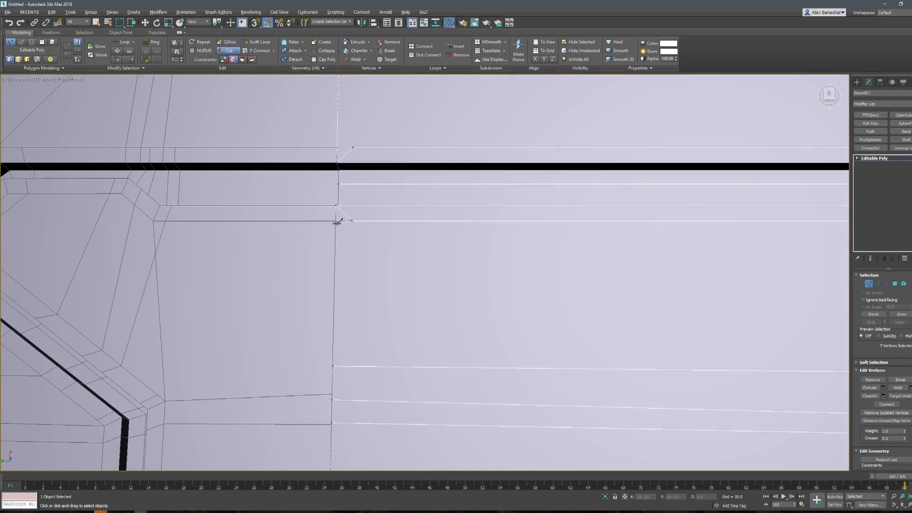
{"action": "key", "text": "w"}
{"action": "left_click", "coordinate": [335, 220]}
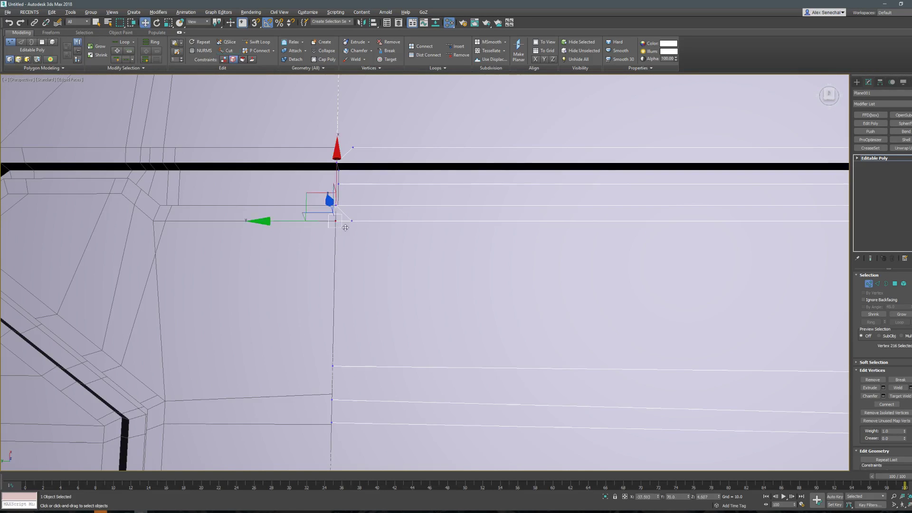
{"action": "key", "text": "s"}
{"action": "key", "text": "s"}
{"action": "key", "text": "ctrl+shift+w"}
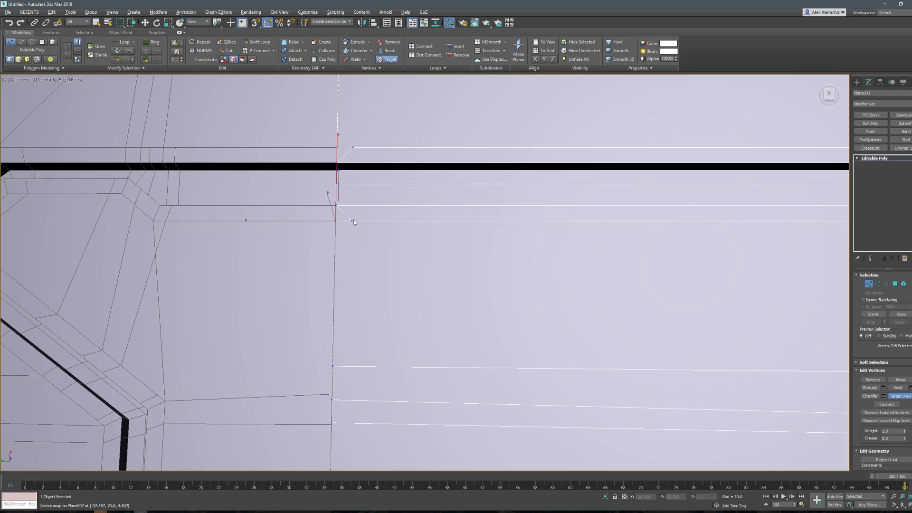
{"action": "left_click", "coordinate": [336, 221]}
Cut the horizontal channel's upper support edge through to the same border, align its end by snapping, and target-weld the stray vertex.
{"action": "key", "text": "alt+c"}
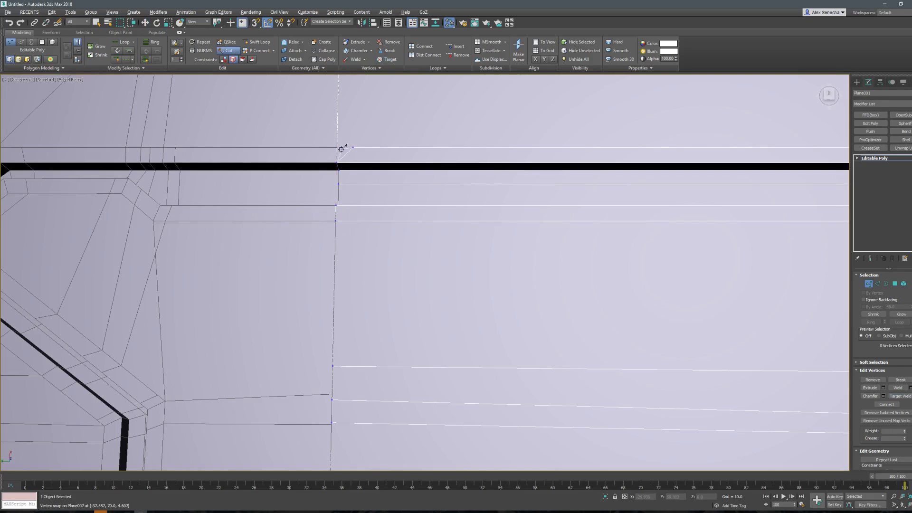
{"action": "left_click", "coordinate": [338, 149]}
{"action": "key", "text": "w"}
{"action": "left_click", "coordinate": [338, 149]}
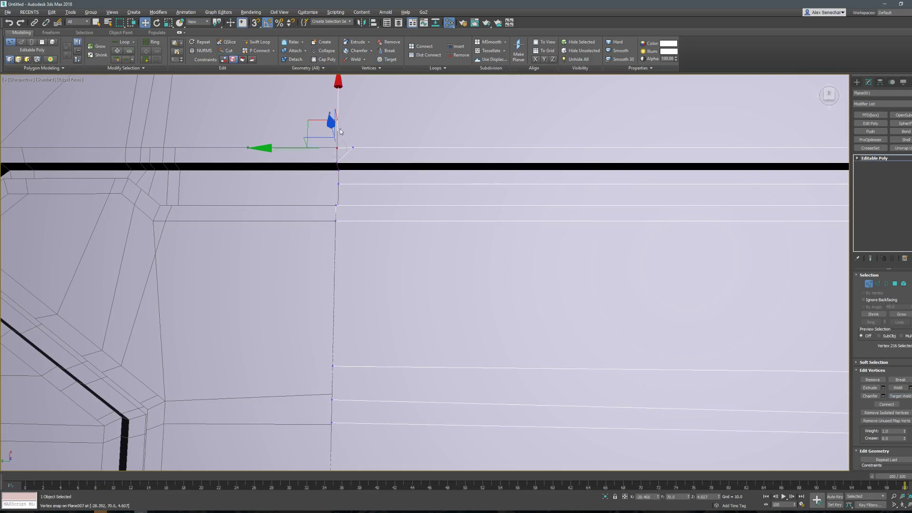
{"action": "key", "text": "s"}
{"action": "key", "text": "ctrl+shift+w"}
{"action": "left_click", "coordinate": [352, 148]}
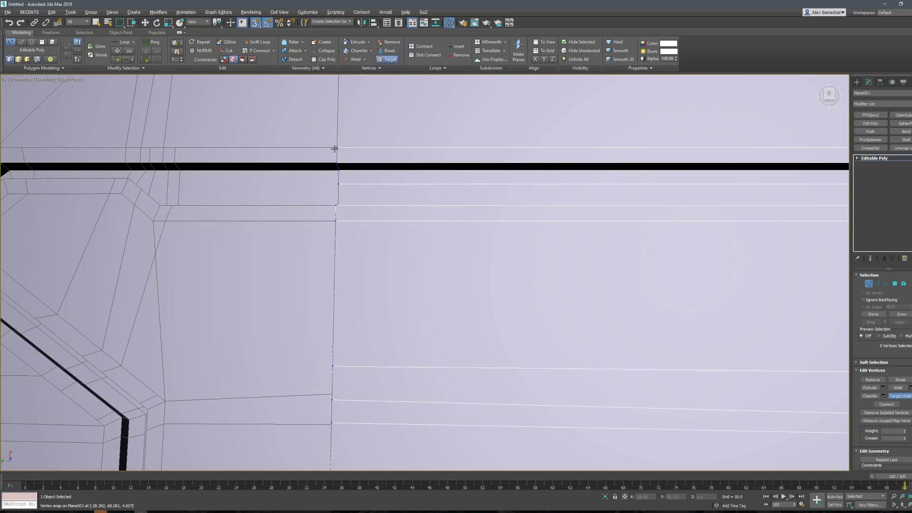
{"action": "left_click", "coordinate": [334, 148]}
Cut an edge across the junction floor to the wall's corner and insert a support loop along the horizontal channel's floor.
{"action": "scroll", "coordinate": [468, 165], "scroll_direction": "down", "scroll_amount": 5}
{"action": "key", "text": "w"}
{"action": "key", "text": "s"}
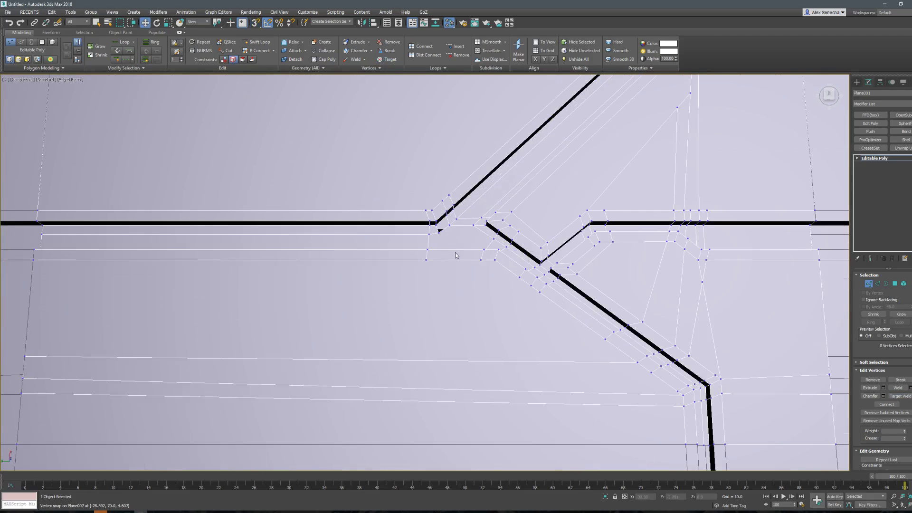
{"action": "left_click", "coordinate": [438, 228]}
{"action": "middle_click_drag", "start_coordinate": [437, 227], "coordinate": [454, 242], "text": "alt"}
{"action": "key", "text": "alt+c"}
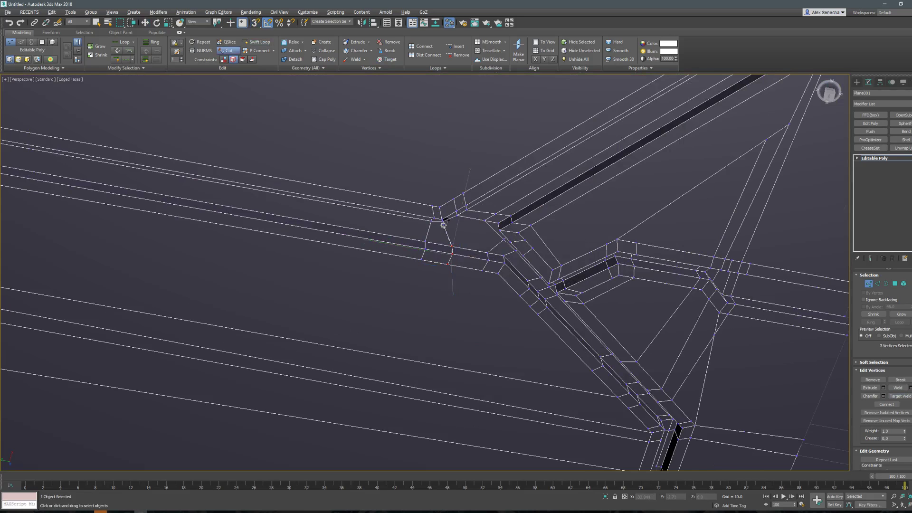
{"action": "left_click", "coordinate": [450, 237]}
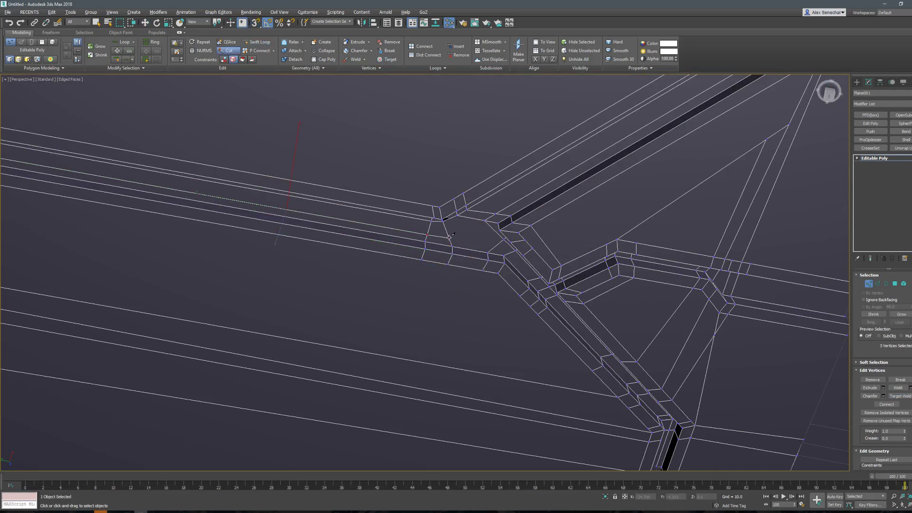
Insert a Swift Loop along the diagonal channel's floor between the junction and the lower corner, and clear the vertex selection.
{"action": "middle_click_drag", "start_coordinate": [511, 253], "coordinate": [546, 292], "text": "alt"}
{"action": "key", "text": "alt+shift+w"}
{"action": "left_click", "coordinate": [547, 289]}
{"action": "key", "text": "alt+c"}
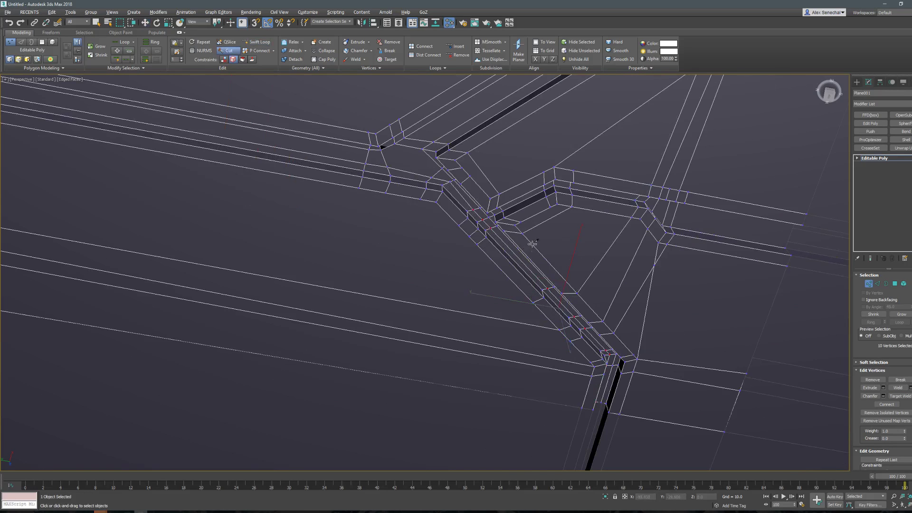
{"action": "middle_click_drag", "start_coordinate": [533, 244], "coordinate": [436, 239], "text": "alt"}
{"action": "key", "text": "alt+shift+w"}
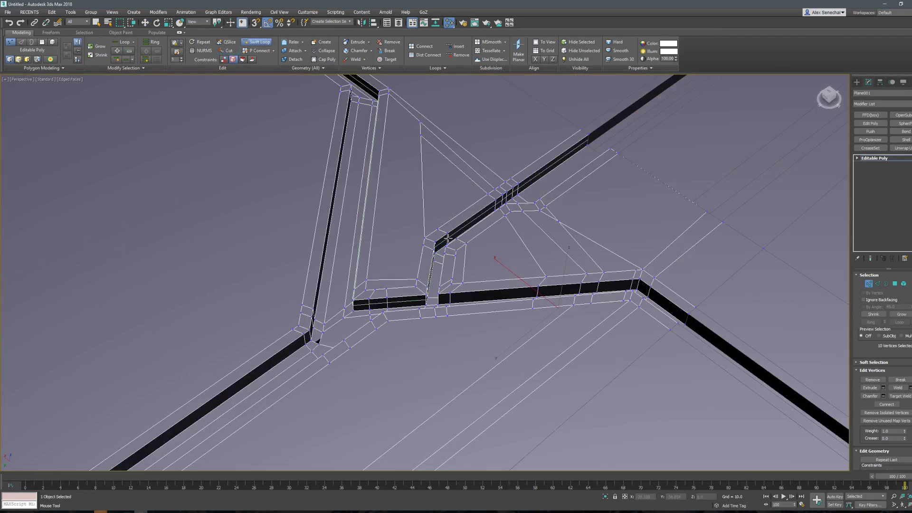
{"action": "key", "text": "w"}
{"action": "key", "text": "ctrl+d"}
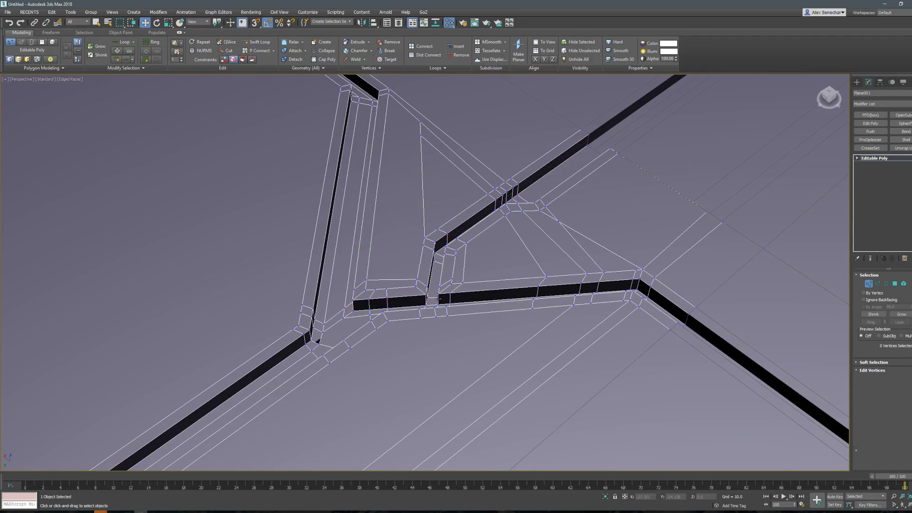
Select wall edges of the channels around the junction, extend them to their edge rings, and connect them with a loop running along the walls.
{"action": "key", "text": "2"}
{"action": "left_click", "coordinate": [355, 307], "text": "ctrl"}
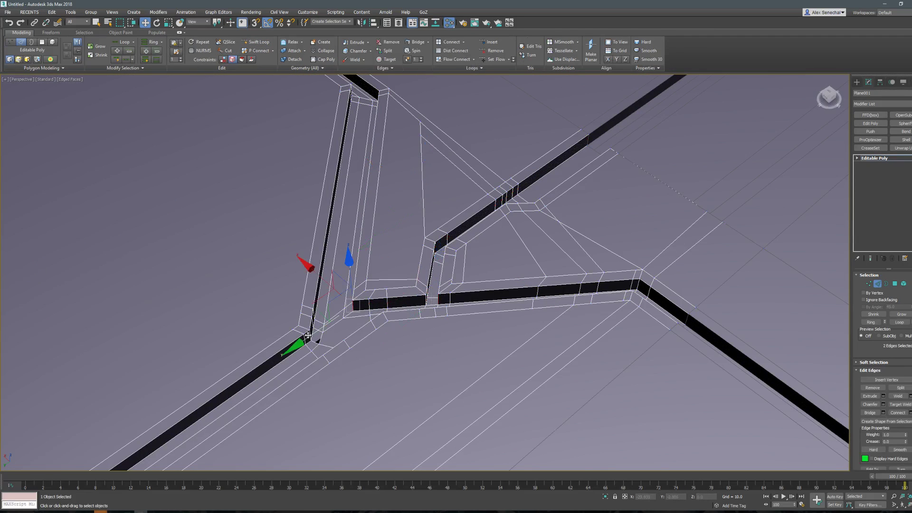
{"action": "left_click", "coordinate": [429, 277], "text": "ctrl"}
{"action": "middle_click_drag", "start_coordinate": [430, 278], "coordinate": [271, 322], "text": "alt"}
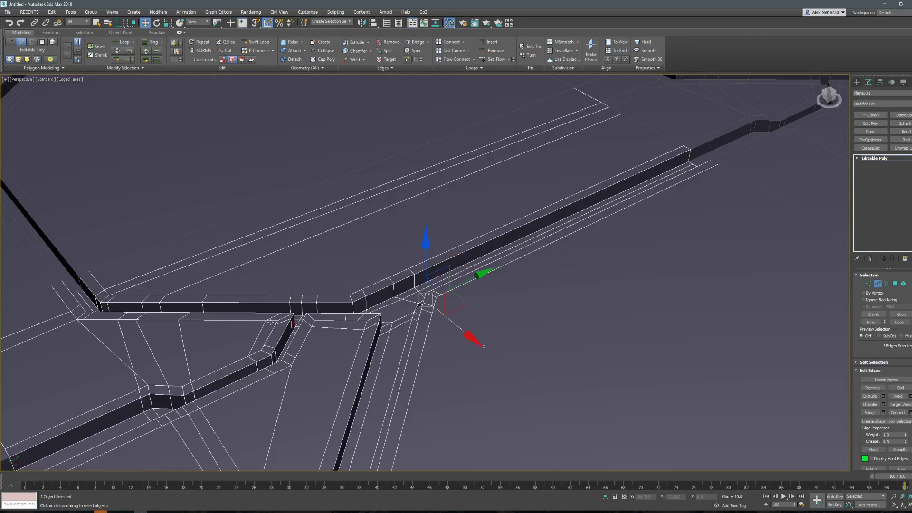
{"action": "left_click", "coordinate": [381, 314], "text": "ctrl"}
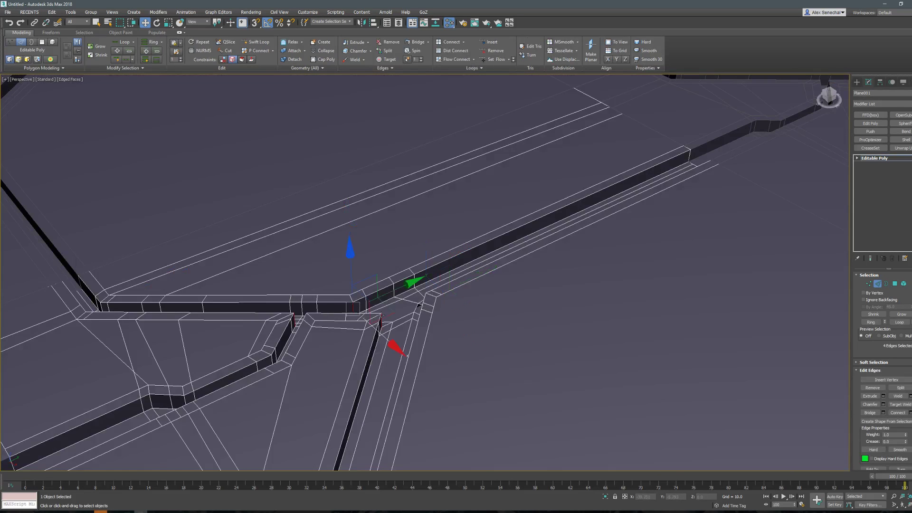
{"action": "left_click", "coordinate": [872, 322]}
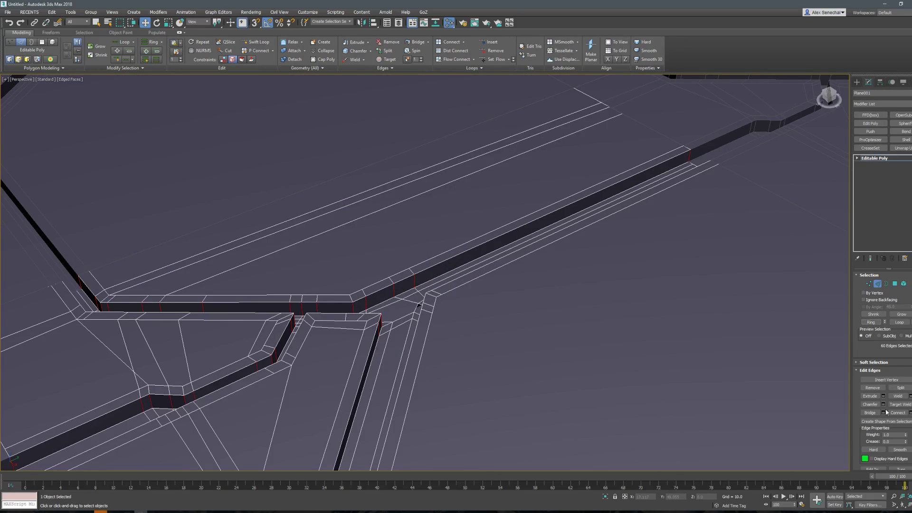
{"action": "middle_click_drag", "start_coordinate": [474, 285], "coordinate": [617, 187], "text": "alt"}
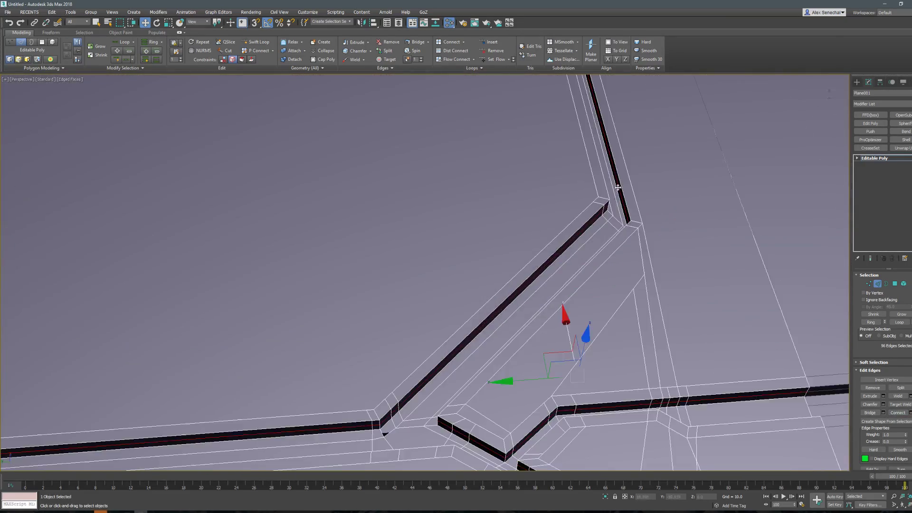
Insert a Swift Loop along the remaining vertical channel's wall and review the tiled pattern in plain shading.
{"action": "key", "text": "alt+shift+w"}
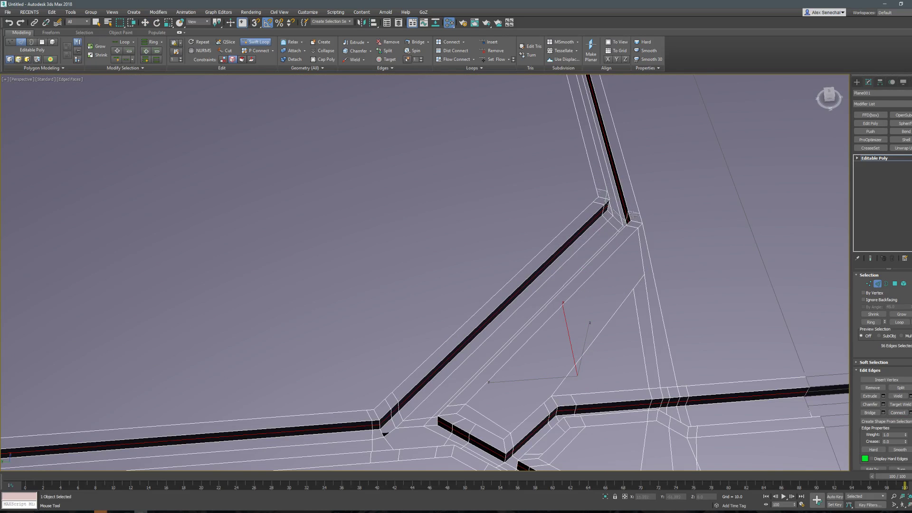
{"action": "scroll", "coordinate": [631, 215], "scroll_direction": "down", "scroll_amount": 10}
{"action": "key", "text": "w"}
{"action": "key", "text": "F4"}
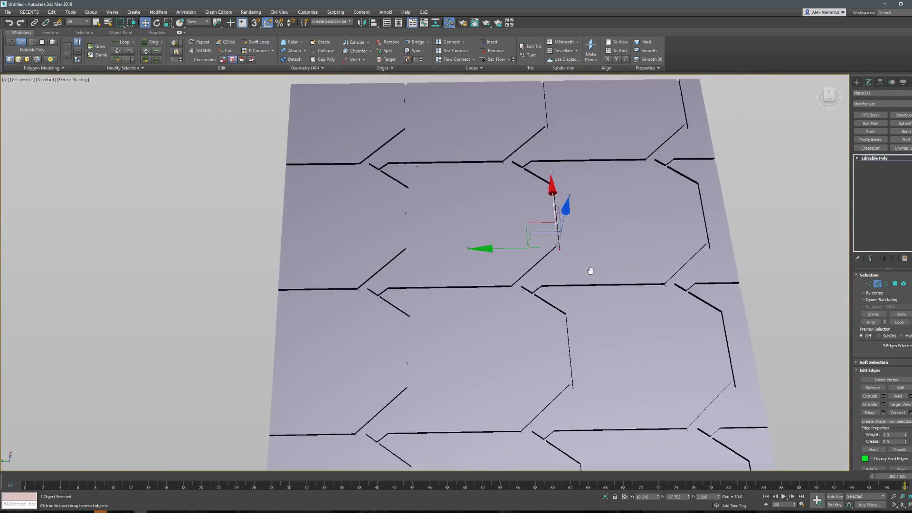
{"action": "scroll", "coordinate": [590, 270], "scroll_direction": "down", "scroll_amount": 5}
{"action": "key", "text": "F4"}
{"action": "mouse_move", "coordinate": [590, 270]}
{"action": "middle_mouse_down", "text": "alt"}
{"action": "mouse_move", "coordinate": [596, 254]}
{"action": "mouse_move", "coordinate": [584, 266]}
{"action": "middle_mouse_up", "text": "alt"}
{"action": "scroll", "coordinate": [594, 275], "scroll_direction": "up", "scroll_amount": 6}
{"action": "key", "text": "2"}
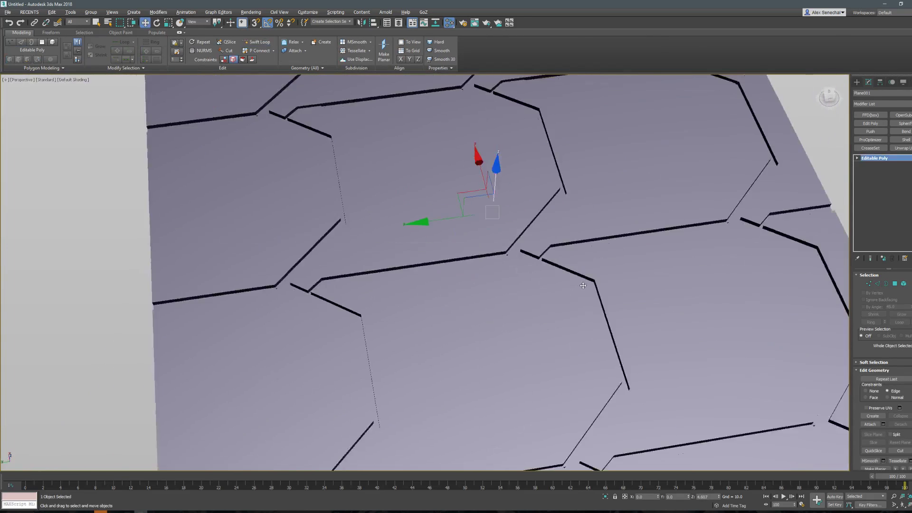
Cut edges beside the diagonal channel to the short channel's corner, and from its other side up to the tile's upper border.
{"action": "scroll", "coordinate": [567, 279], "scroll_direction": "up", "scroll_amount": 8}
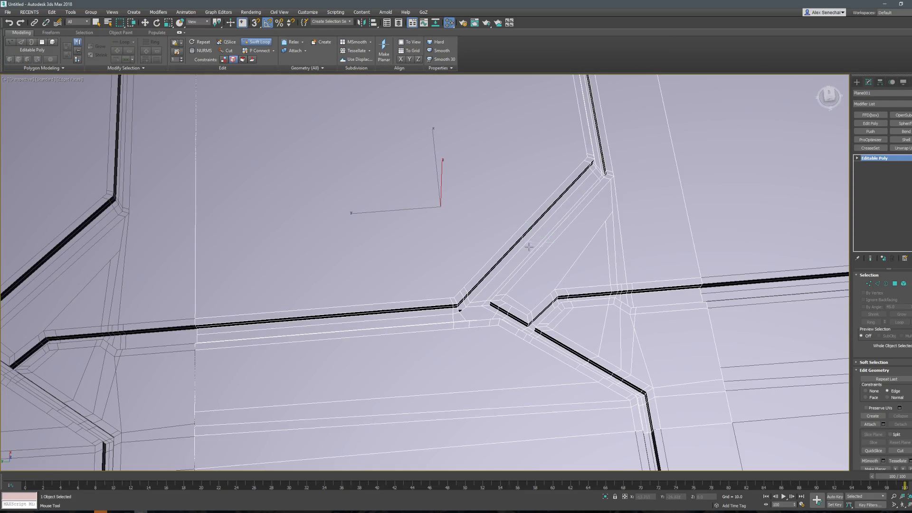
{"action": "key", "text": "alt+c"}
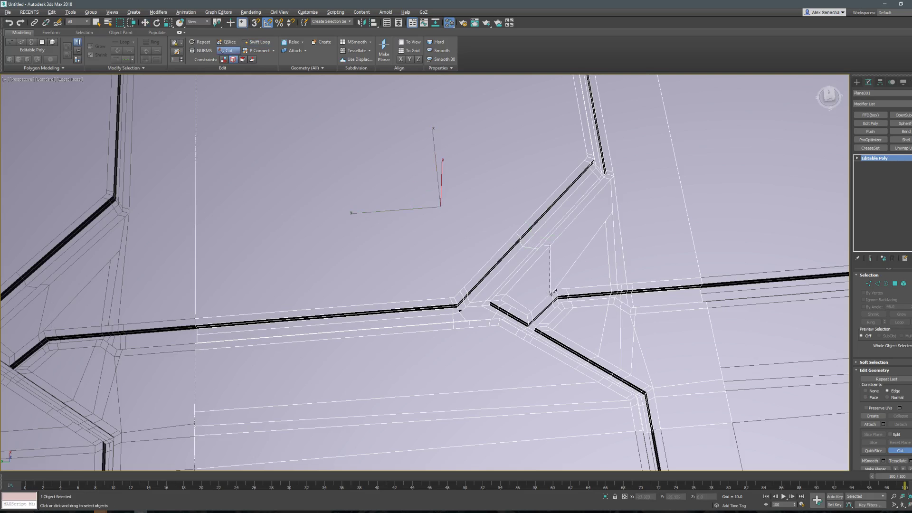
{"action": "middle_click_drag", "start_coordinate": [515, 230], "coordinate": [580, 327]}
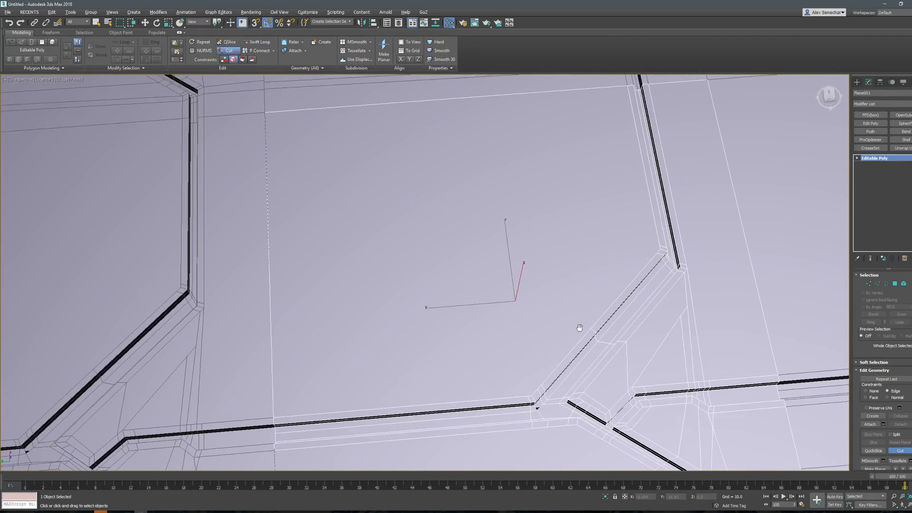
{"action": "left_click", "coordinate": [590, 326]}
{"action": "left_click", "coordinate": [525, 396]}
{"action": "scroll", "coordinate": [659, 251], "scroll_direction": "down", "scroll_amount": 6}
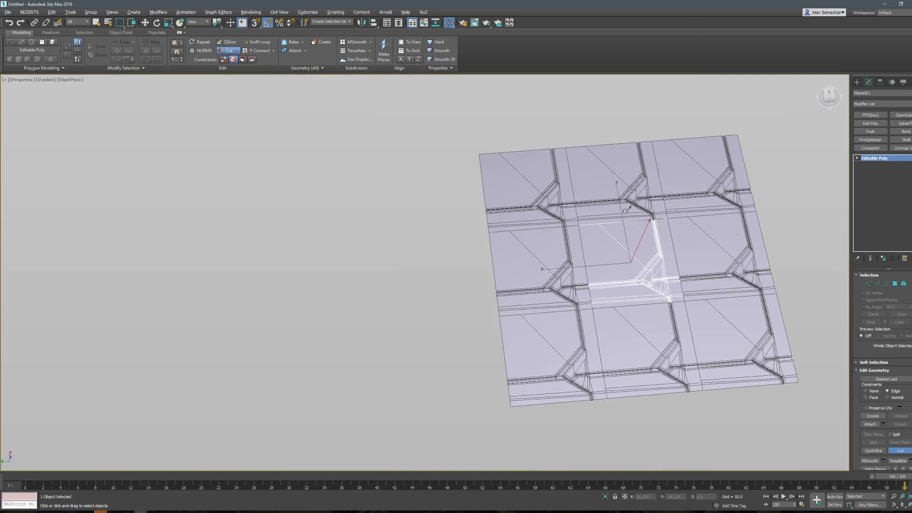
{"action": "scroll", "coordinate": [623, 221], "scroll_direction": "up", "scroll_amount": 10}
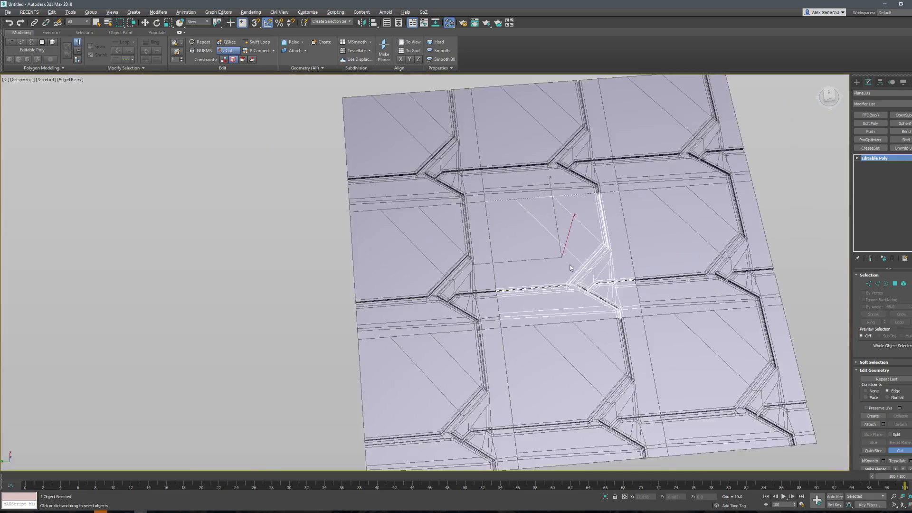
{"action": "key", "text": "w"}
Cut three edges from the support corners below the horizontal channel and junction down to the support lines near the tile's lower border.
{"action": "scroll", "coordinate": [572, 295], "scroll_direction": "up", "scroll_amount": 2}
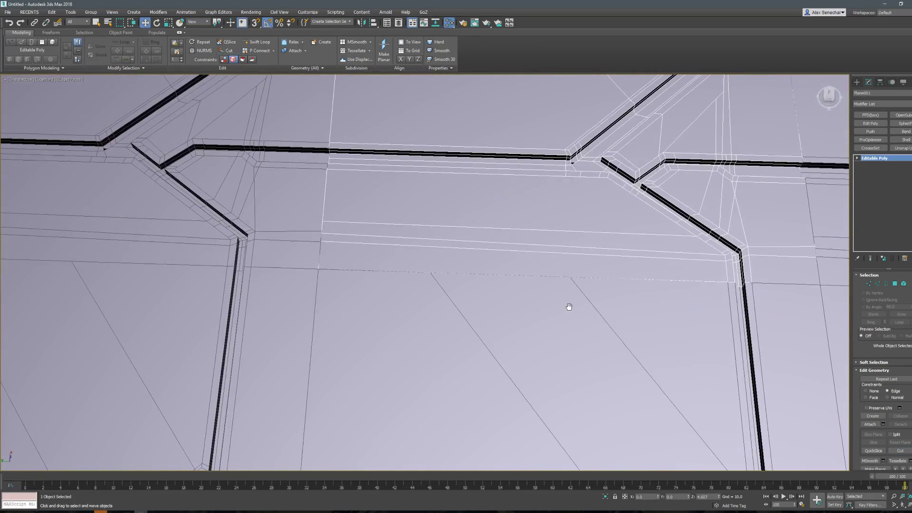
{"action": "middle_click_drag", "start_coordinate": [576, 277], "coordinate": [643, 291]}
{"action": "scroll", "coordinate": [663, 274], "scroll_direction": "down", "scroll_amount": 1}
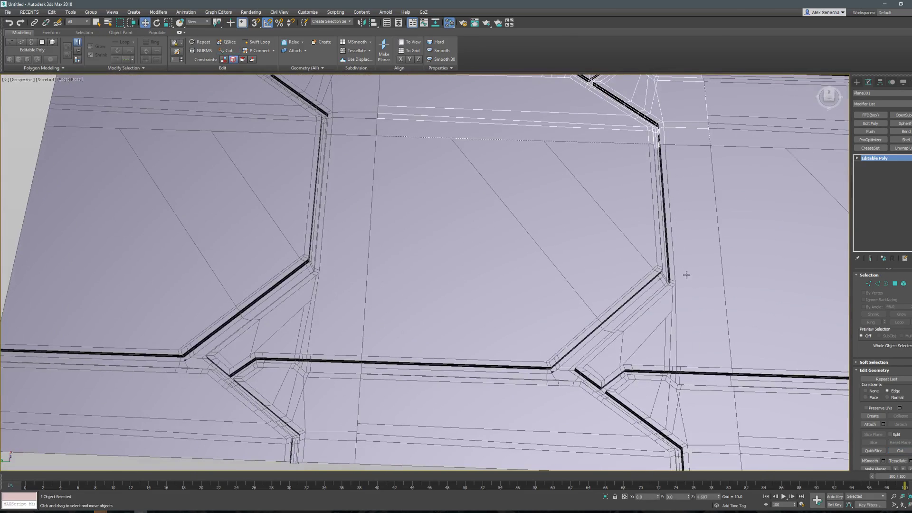
{"action": "scroll", "coordinate": [672, 292], "scroll_direction": "down", "scroll_amount": 2}
{"action": "scroll", "coordinate": [566, 309], "scroll_direction": "up", "scroll_amount": 5}
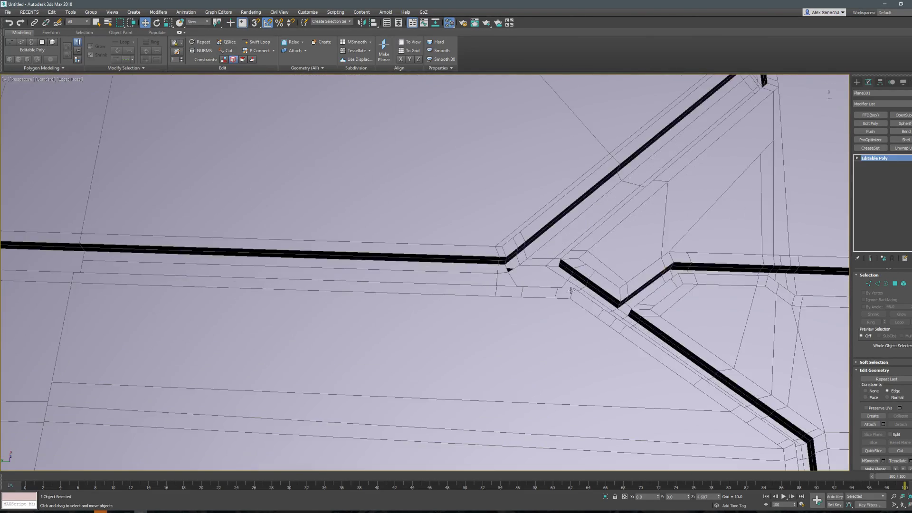
{"action": "scroll", "coordinate": [566, 310], "scroll_direction": "up", "scroll_amount": 6}
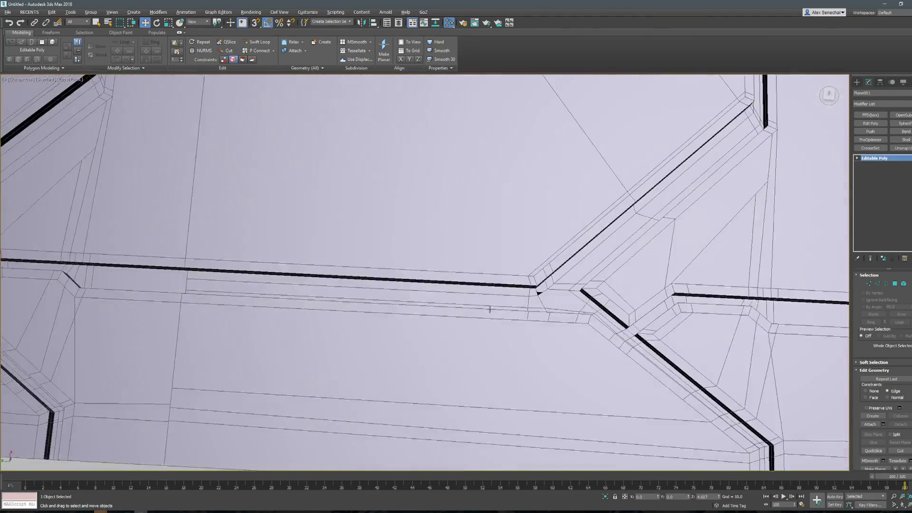
{"action": "scroll", "coordinate": [630, 274], "scroll_direction": "down", "scroll_amount": 2}
{"action": "key", "text": "alt+c"}
{"action": "scroll", "coordinate": [578, 195], "scroll_direction": "up", "scroll_amount": 5}
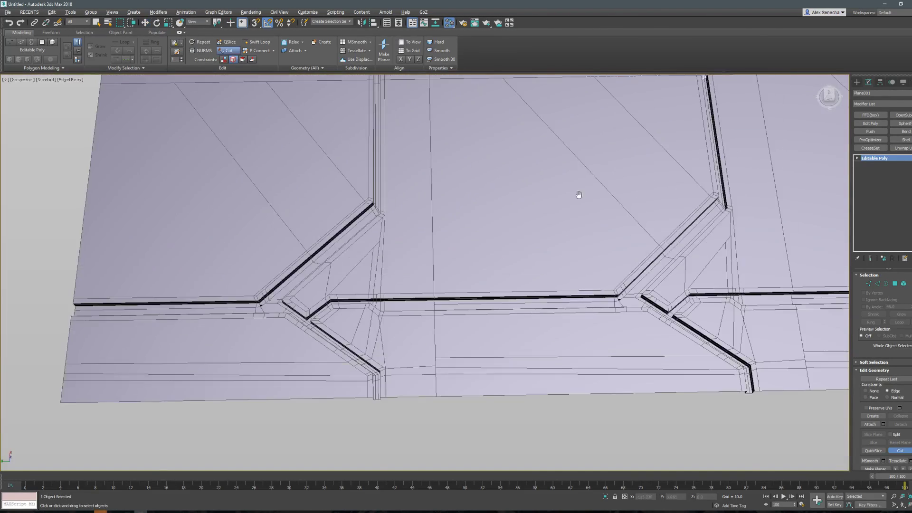
{"action": "left_click", "coordinate": [583, 193]}
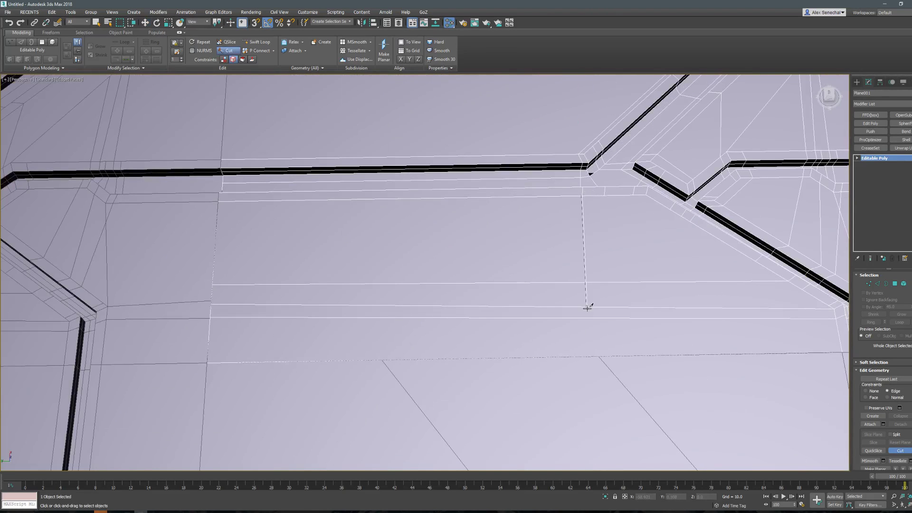
{"action": "left_click", "coordinate": [646, 193]}
{"action": "left_click", "coordinate": [680, 216]}
{"action": "scroll", "coordinate": [631, 280], "scroll_direction": "down", "scroll_amount": 5}
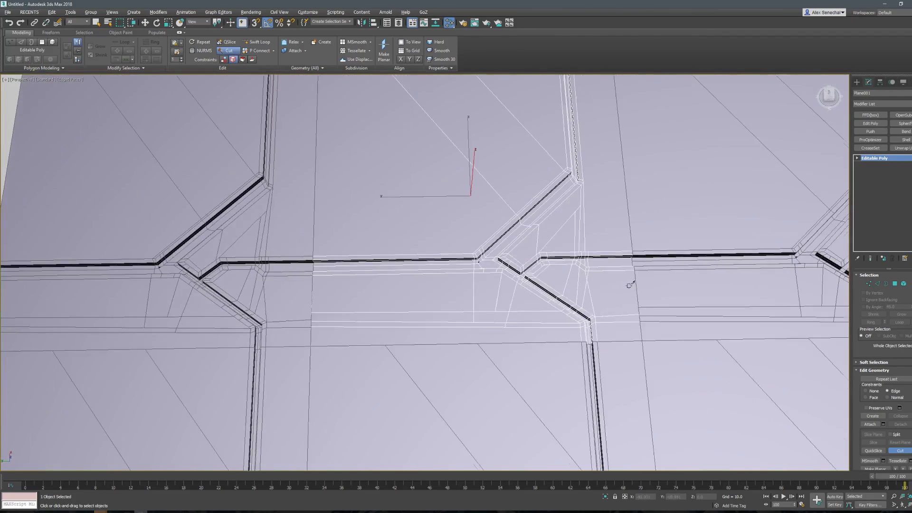
Stack two OpenSubdiv modifiers on the tile and inspect the smoothed channels in plain shading and with edged faces.
{"action": "key", "text": "w"}
{"action": "key", "text": "F4"}
{"action": "left_click", "coordinate": [902, 115]}
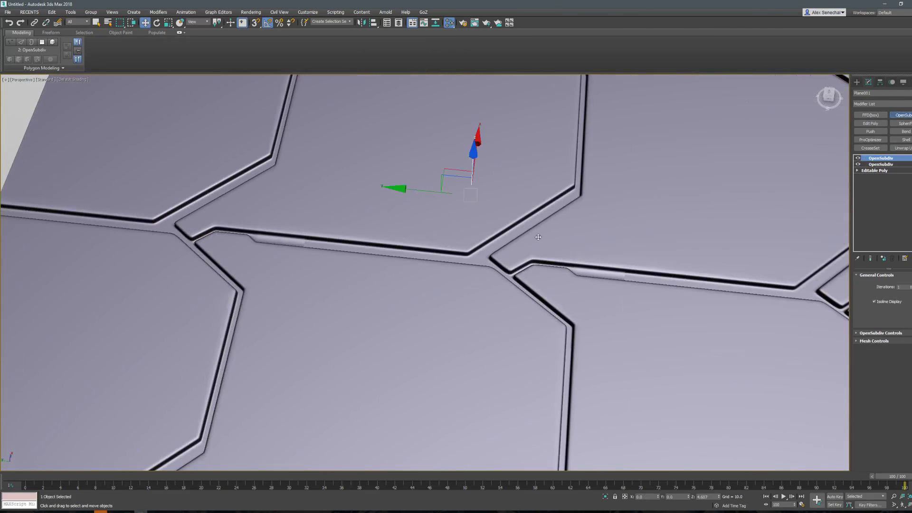
{"action": "left_click", "coordinate": [902, 115]}
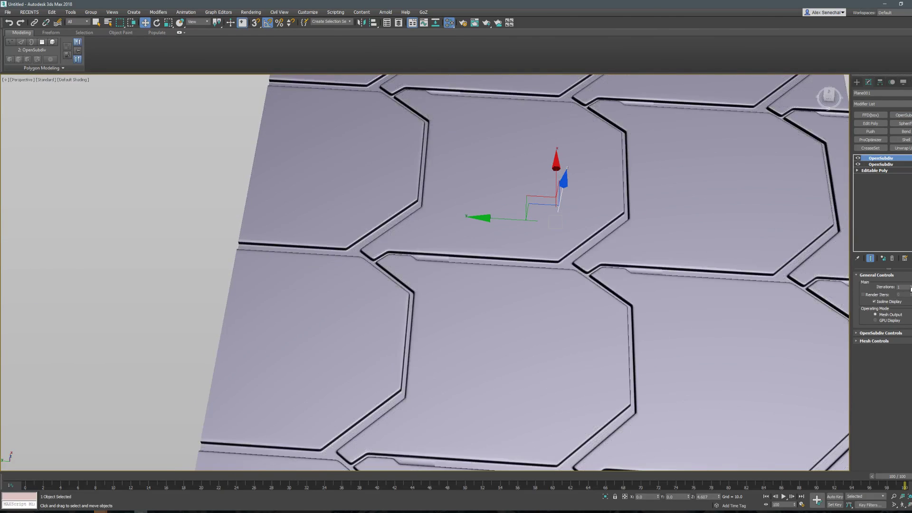
{"action": "key", "text": "F4"}
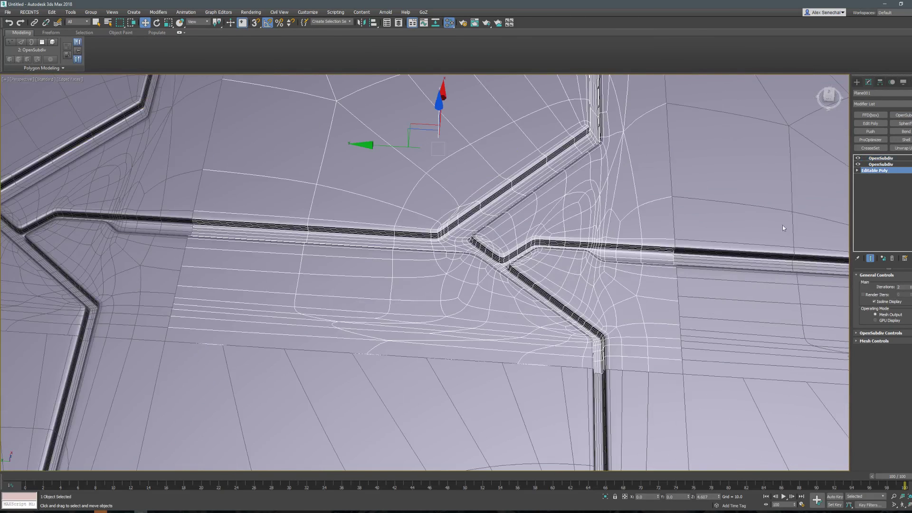
Insert support loops along the horizontal channel's lower wall between junction and tile border, and vertex-snap their border edges to the neighbouring tile.
{"action": "scroll", "coordinate": [677, 262], "scroll_direction": "up", "scroll_amount": 5}
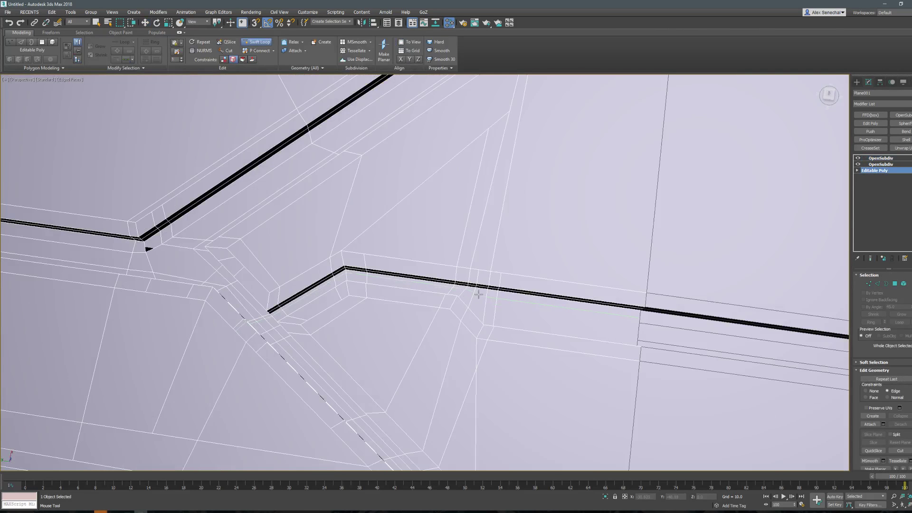
{"action": "key", "text": "2"}
{"action": "left_click", "coordinate": [537, 304]}
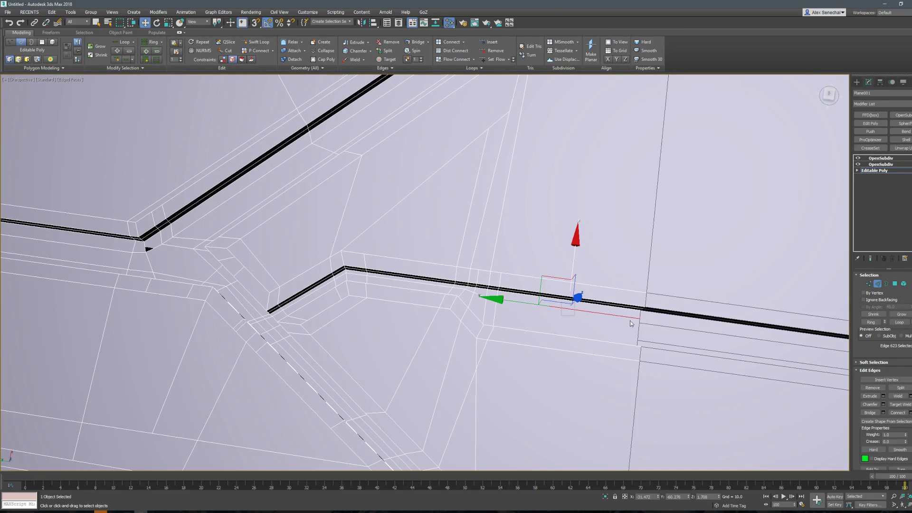
{"action": "key", "text": "alt+shift+w"}
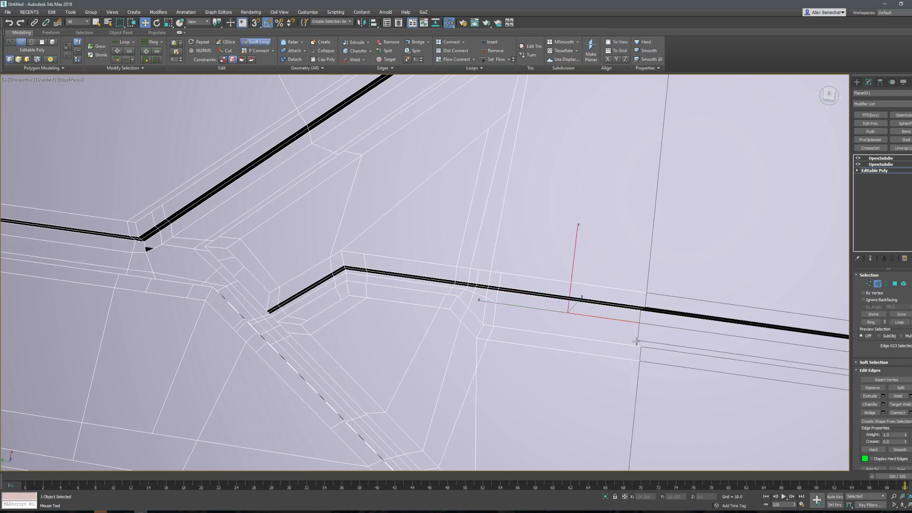
{"action": "left_click", "coordinate": [635, 341]}
{"action": "right_click", "coordinate": [573, 291]}
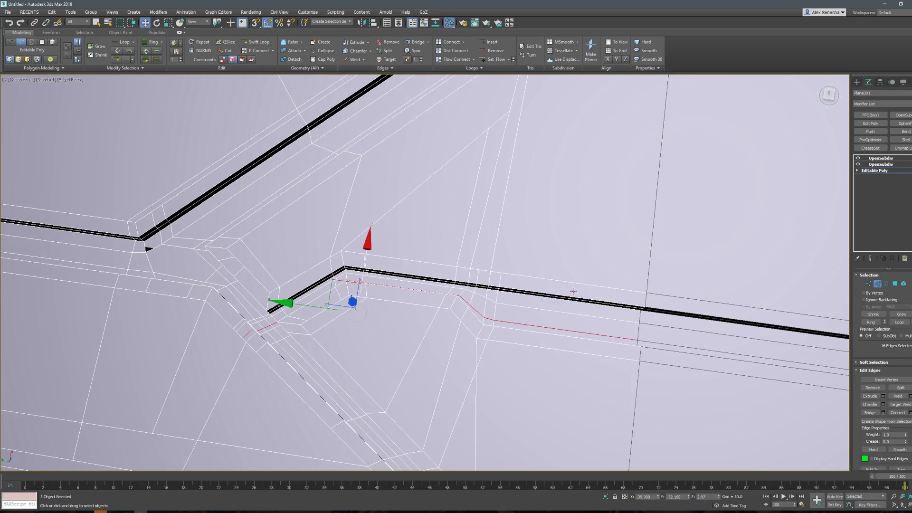
{"action": "left_click", "coordinate": [549, 329]}
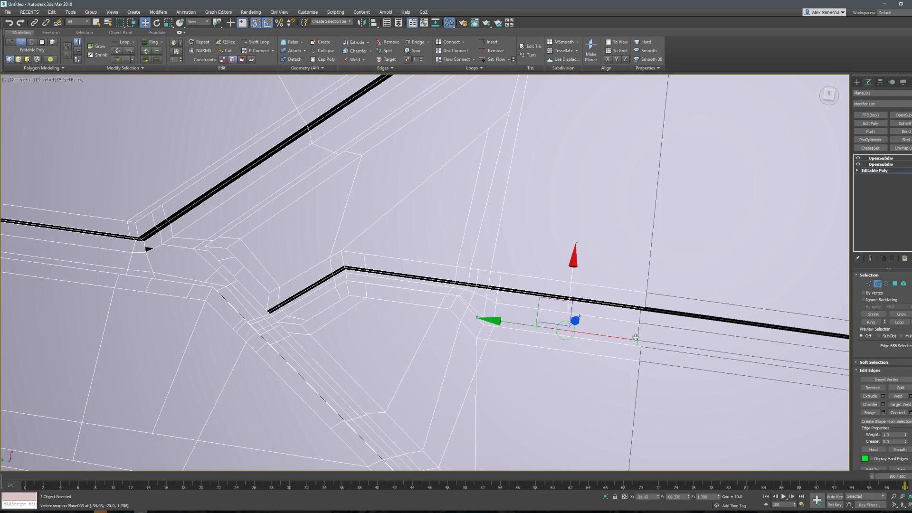
{"action": "key", "text": "2"}
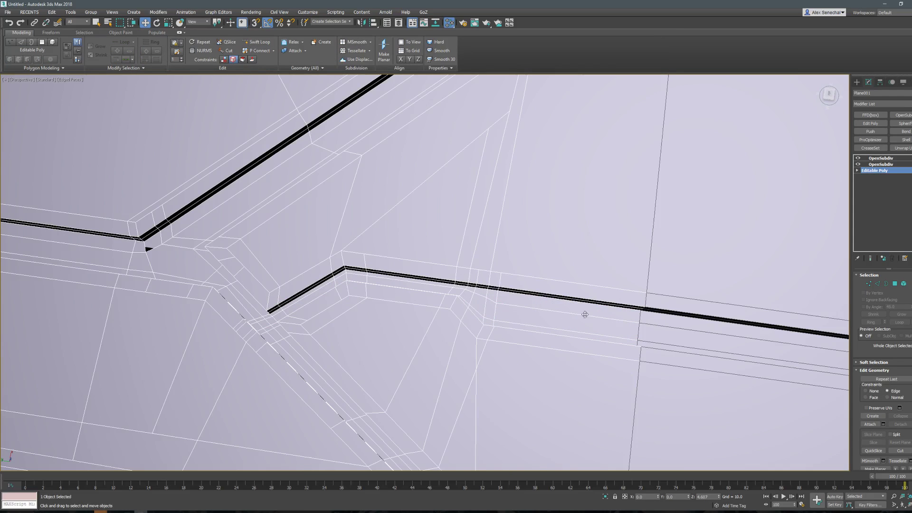
Delete both OpenSubdiv modifiers and merge the stray vertices to close the small gap where the horizontal channel meets the diagonal one.
{"action": "mouse_move", "coordinate": [474, 287]}
{"action": "middle_mouse_down", "text": "alt"}
{"action": "mouse_move", "coordinate": [546, 295]}
{"action": "mouse_move", "coordinate": [590, 266]}
{"action": "mouse_move", "coordinate": [631, 299]}
{"action": "mouse_move", "coordinate": [548, 248]}
{"action": "mouse_move", "coordinate": [620, 279]}
{"action": "mouse_move", "coordinate": [543, 280]}
{"action": "middle_mouse_up", "text": "alt"}
{"action": "scroll", "coordinate": [580, 278], "scroll_direction": "up", "scroll_amount": 5}
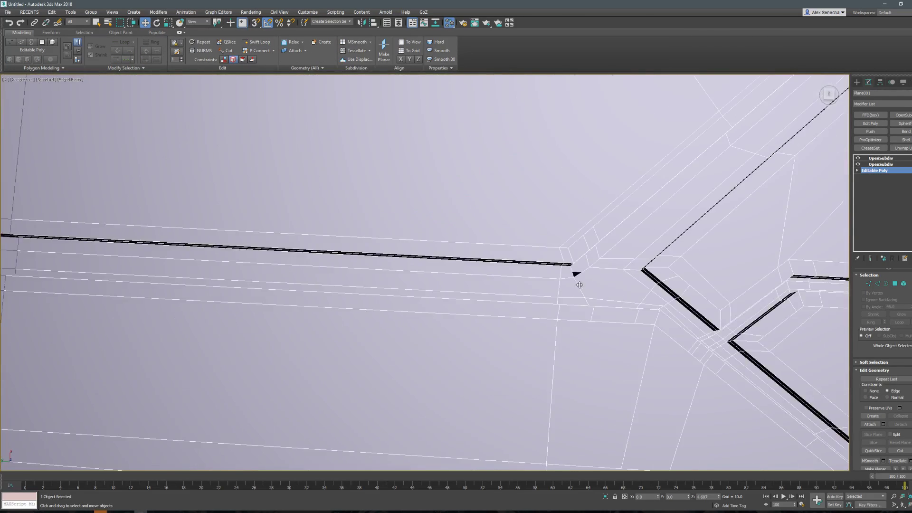
{"action": "key", "text": "alt+space"}
{"action": "key", "text": "Escape"}
{"action": "key", "text": "1"}
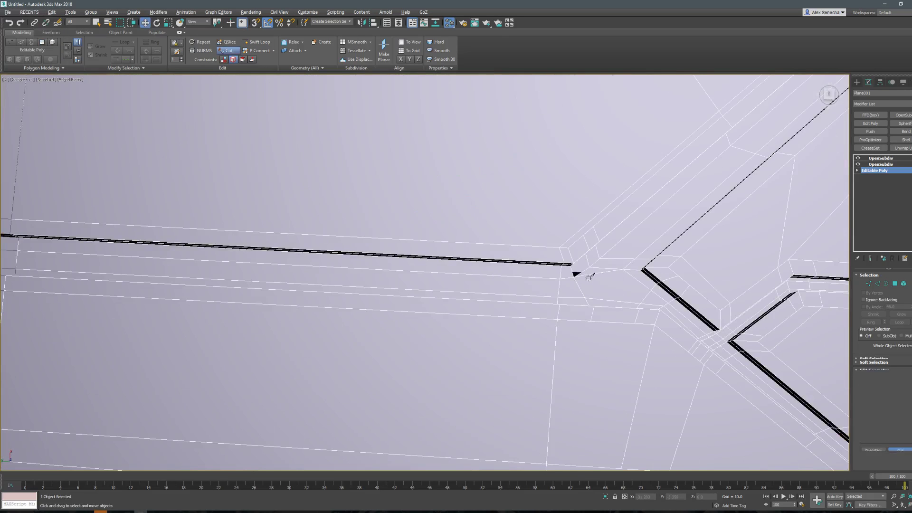
{"action": "key", "text": "2"}
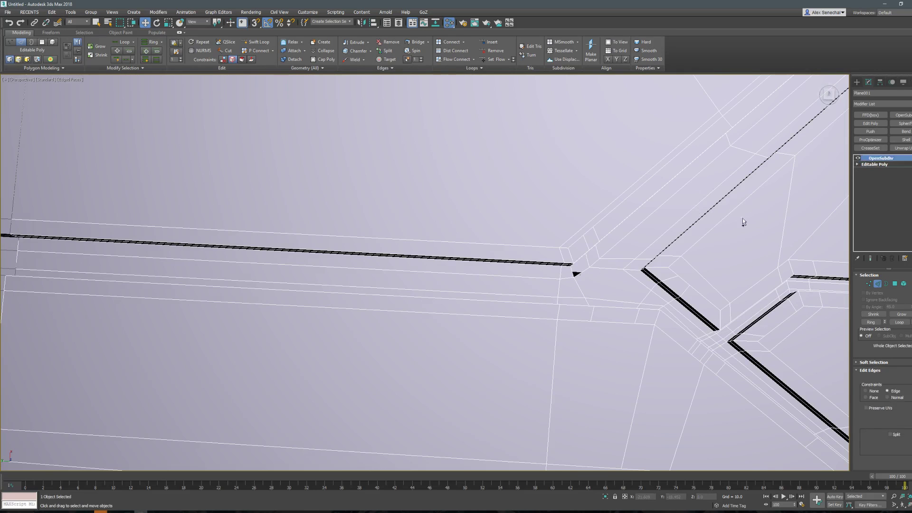
{"action": "key", "text": "1"}
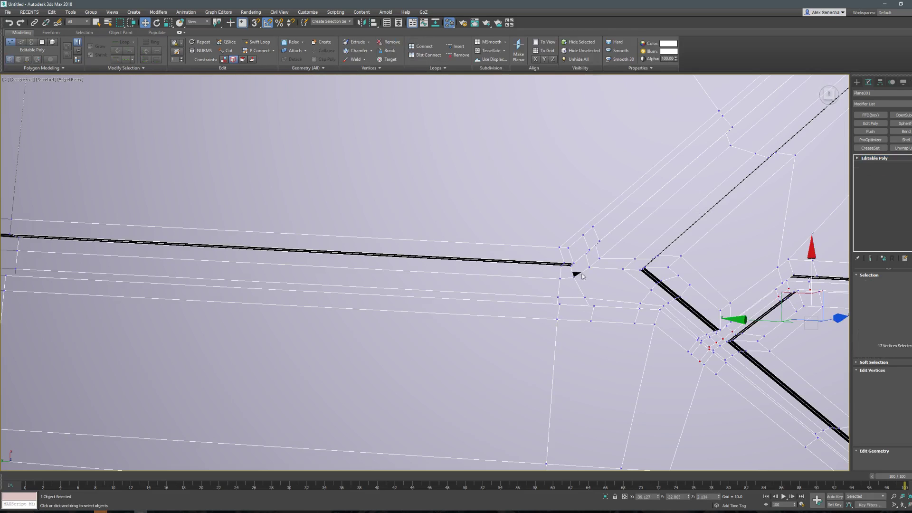
{"action": "left_click_drag", "start_coordinate": [585, 264], "coordinate": [572, 283]}
{"action": "key", "text": "1"}
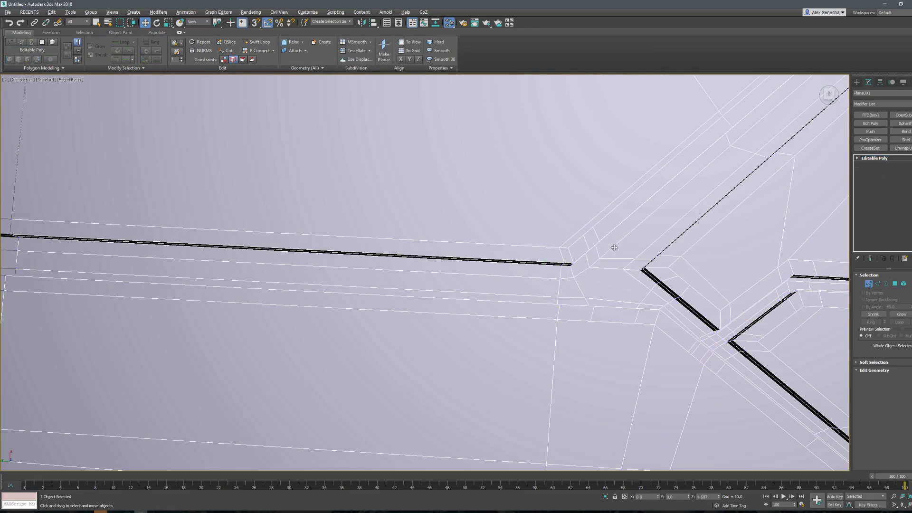
{"action": "scroll", "coordinate": [612, 248], "scroll_direction": "down", "scroll_amount": 3}
{"action": "scroll", "coordinate": [611, 257], "scroll_direction": "up", "scroll_amount": 4}
{"action": "key", "text": "F4"}
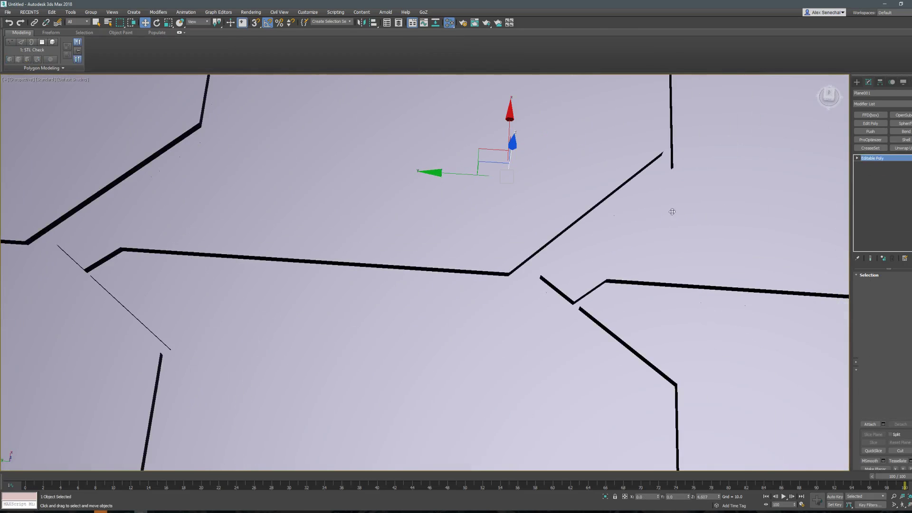
Try smoothing the tile with two OpenSubdiv modifiers, and undo both of them.
{"action": "scroll", "coordinate": [635, 204], "scroll_direction": "down", "scroll_amount": 5}
{"action": "mouse_move", "coordinate": [634, 204]}
{"action": "middle_mouse_down", "text": "alt"}
{"action": "mouse_move", "coordinate": [602, 213]}
{"action": "mouse_move", "coordinate": [626, 207]}
{"action": "middle_mouse_up", "text": "alt"}
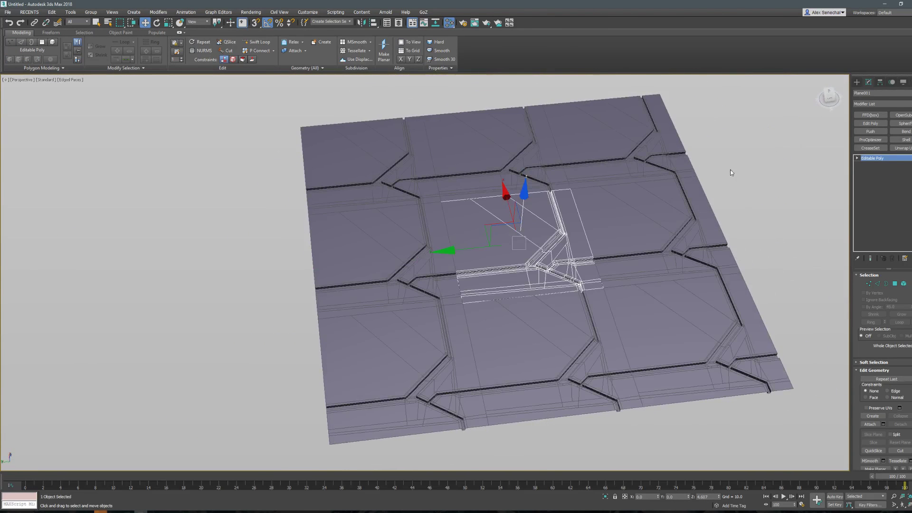
{"action": "left_click", "coordinate": [898, 115]}
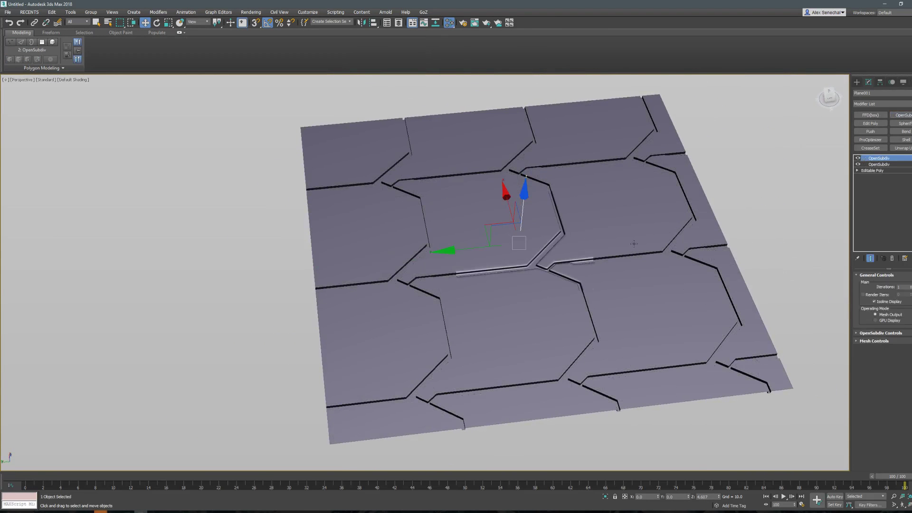
{"action": "key", "text": "shift+z"}
{"action": "key", "text": "F4"}
{"action": "key", "text": "ctrl+z"}
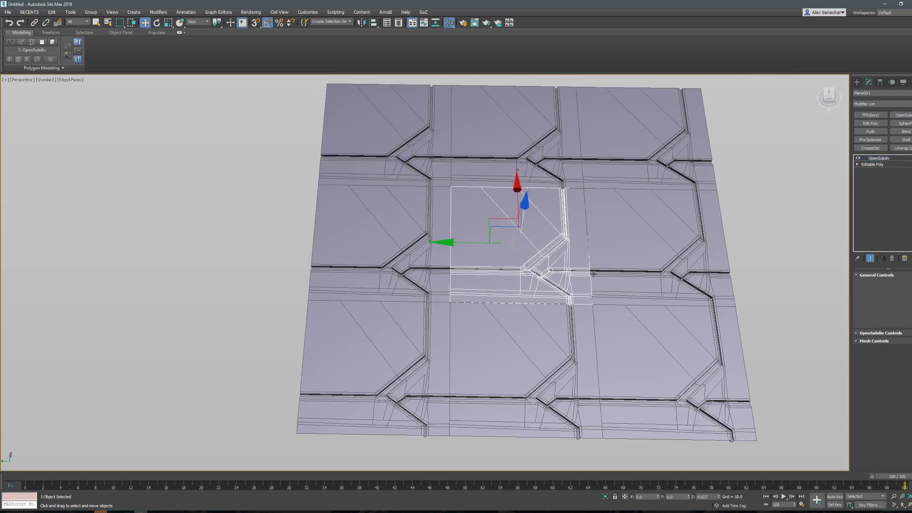
{"action": "key", "text": "ctrl+y"}
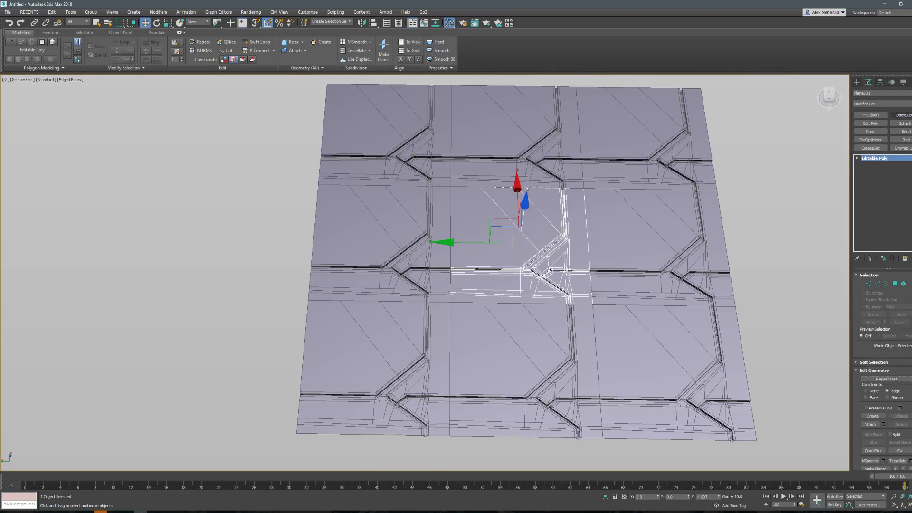
Stack three OpenSubdiv modifiers on the tile and show the smoothed mesh with edged faces.
{"action": "key", "text": "F4"}
{"action": "left_click", "coordinate": [899, 115]}
{"action": "left_click", "coordinate": [899, 115]}
{"action": "mouse_move", "coordinate": [612, 257]}
{"action": "middle_mouse_down", "text": "alt"}
{"action": "mouse_move", "coordinate": [647, 257]}
{"action": "mouse_move", "coordinate": [599, 213]}
{"action": "mouse_move", "coordinate": [604, 228]}
{"action": "middle_mouse_up", "text": "alt"}
{"action": "key", "text": "F4"}
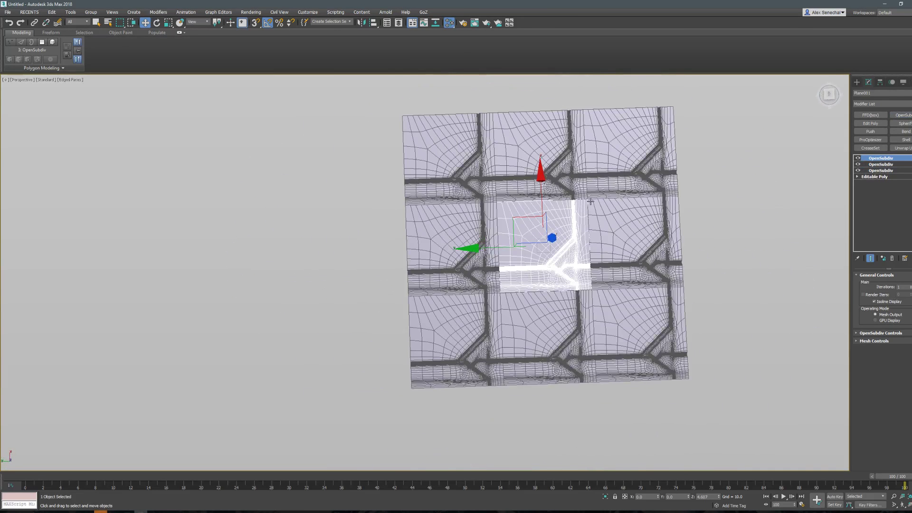
Create a 140 × 140 plane over the centre tile, vertex-snapped from one corner of the tile to the opposite corner.
{"action": "left_click", "coordinate": [857, 82]}
{"action": "left_click", "coordinate": [900, 158]}
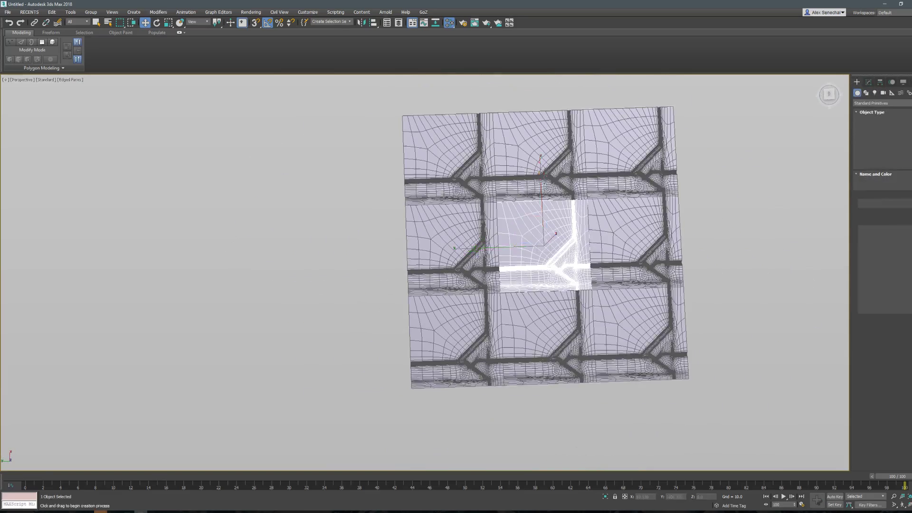
{"action": "scroll", "coordinate": [490, 209], "scroll_direction": "up", "scroll_amount": 5}
{"action": "left_click_drag", "start_coordinate": [479, 205], "coordinate": [589, 418]}
{"action": "middle_click_drag", "start_coordinate": [588, 418], "coordinate": [488, 273]}
{"action": "scroll", "coordinate": [489, 273], "scroll_direction": "up", "scroll_amount": 3}
{"action": "left_click_drag", "start_coordinate": [538, 313], "coordinate": [668, 366]}
{"action": "key", "text": "s"}
{"action": "key", "text": "w"}
{"action": "scroll", "coordinate": [616, 312], "scroll_direction": "down", "scroll_amount": 5}
{"action": "mouse_move", "coordinate": [616, 312]}
{"action": "middle_mouse_down", "text": "alt"}
{"action": "mouse_move", "coordinate": [602, 252]}
{"action": "mouse_move", "coordinate": [603, 309]}
{"action": "middle_mouse_up", "text": "alt"}
{"action": "key", "text": "s"}
{"action": "scroll", "coordinate": [605, 311], "scroll_direction": "up", "scroll_amount": 3}
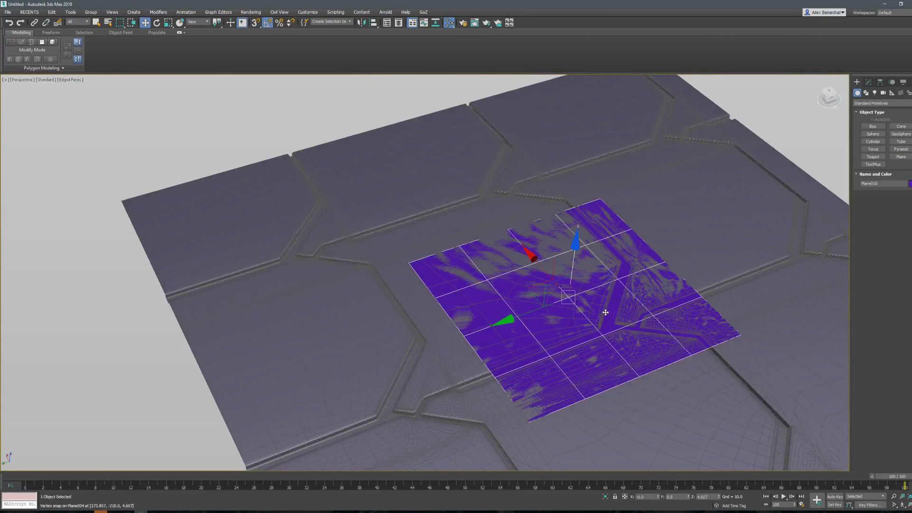
Add the subdivided tile to the selection with the new plane and isolate the two objects in shaded display.
{"action": "key", "text": "F3"}
{"action": "scroll", "coordinate": [625, 309], "scroll_direction": "up", "scroll_amount": 3}
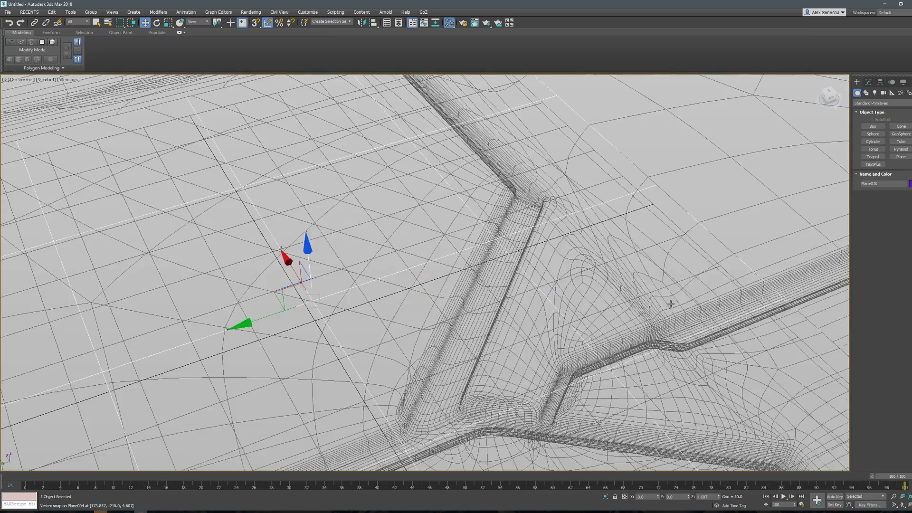
{"action": "left_click", "coordinate": [636, 325], "text": "ctrl"}
{"action": "key", "text": "z"}
{"action": "scroll", "coordinate": [636, 325], "scroll_direction": "down", "scroll_amount": 3}
{"action": "key", "text": "F3"}
Set the new plane's length and width segments to 1 and lower it beneath the tile to about Z -6.4.
{"action": "left_click", "coordinate": [558, 215]}
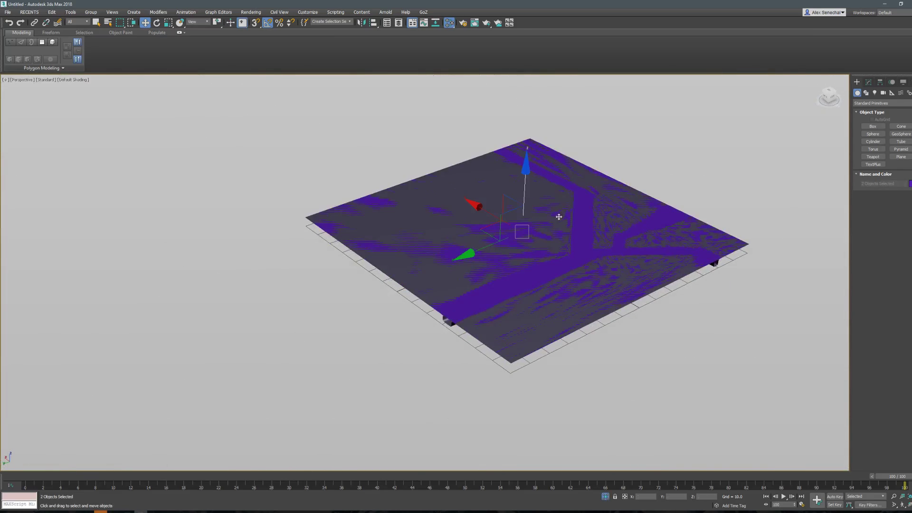
{"action": "left_click", "coordinate": [868, 81]}
{"action": "right_click", "coordinate": [909, 302]}
{"action": "right_click", "coordinate": [909, 311]}
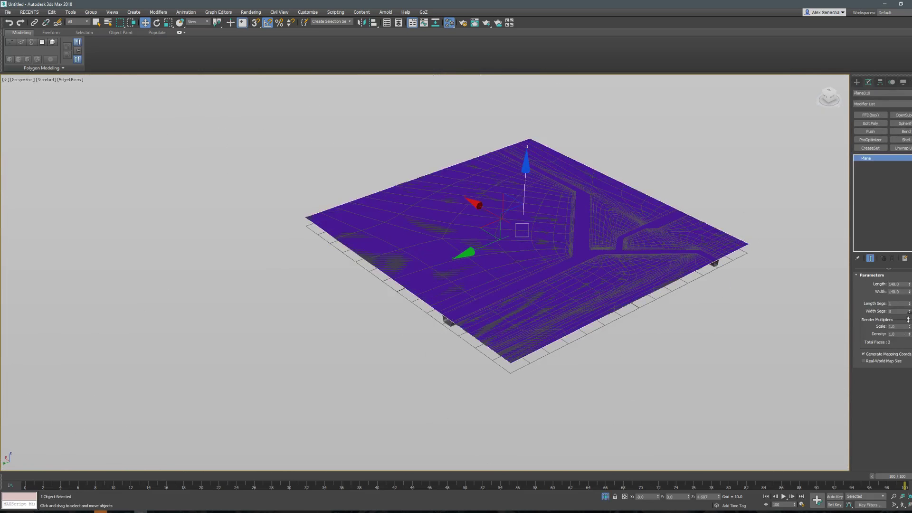
{"action": "left_click_drag", "start_coordinate": [525, 192], "coordinate": [523, 220]}
Inspect the isolated smoothed tile above the low-poly plane from several angles, with edged faces and in plain shading.
{"action": "key", "text": "F4"}
{"action": "mouse_move", "coordinate": [601, 234]}
{"action": "middle_mouse_down", "text": "alt"}
{"action": "mouse_move", "coordinate": [691, 242]}
{"action": "mouse_move", "coordinate": [526, 202]}
{"action": "mouse_move", "coordinate": [561, 281]}
{"action": "mouse_move", "coordinate": [597, 320]}
{"action": "mouse_move", "coordinate": [682, 285]}
{"action": "mouse_move", "coordinate": [619, 323]}
{"action": "mouse_move", "coordinate": [612, 273]}
{"action": "mouse_move", "coordinate": [622, 294]}
{"action": "middle_mouse_up", "text": "alt"}
{"action": "key", "text": "F4"}
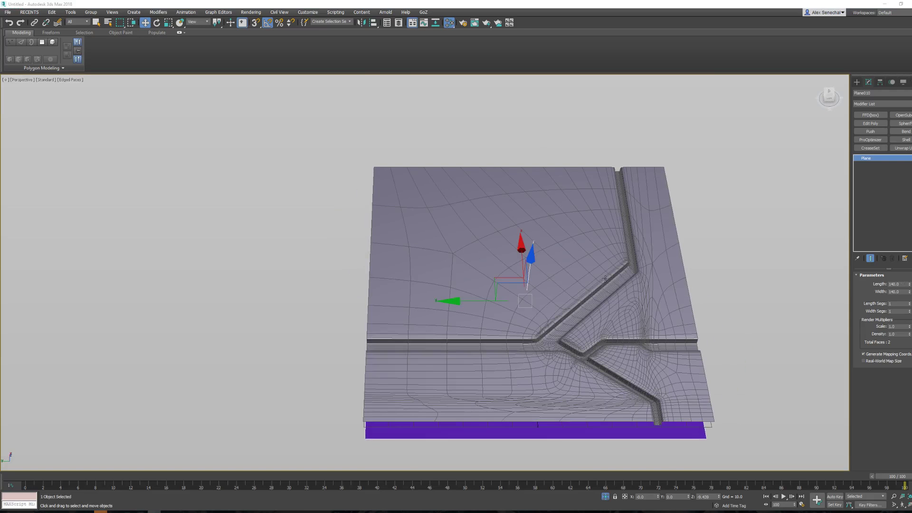
{"action": "mouse_move", "coordinate": [605, 279]}
{"action": "middle_mouse_down", "text": "alt"}
{"action": "mouse_move", "coordinate": [637, 287]}
{"action": "mouse_move", "coordinate": [543, 317]}
{"action": "mouse_move", "coordinate": [618, 327]}
{"action": "middle_mouse_up", "text": "alt"}
{"action": "key", "text": "F4"}
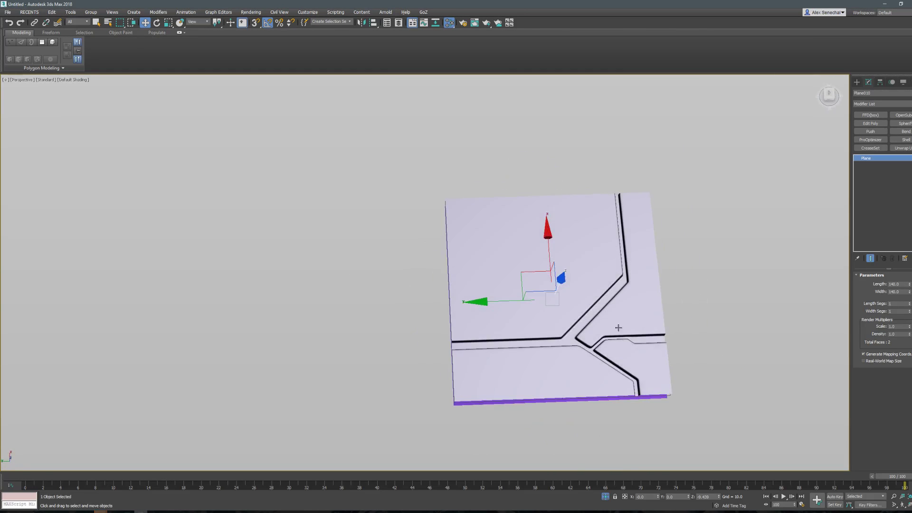
{"action": "scroll", "coordinate": [617, 327], "scroll_direction": "up", "scroll_amount": 5}
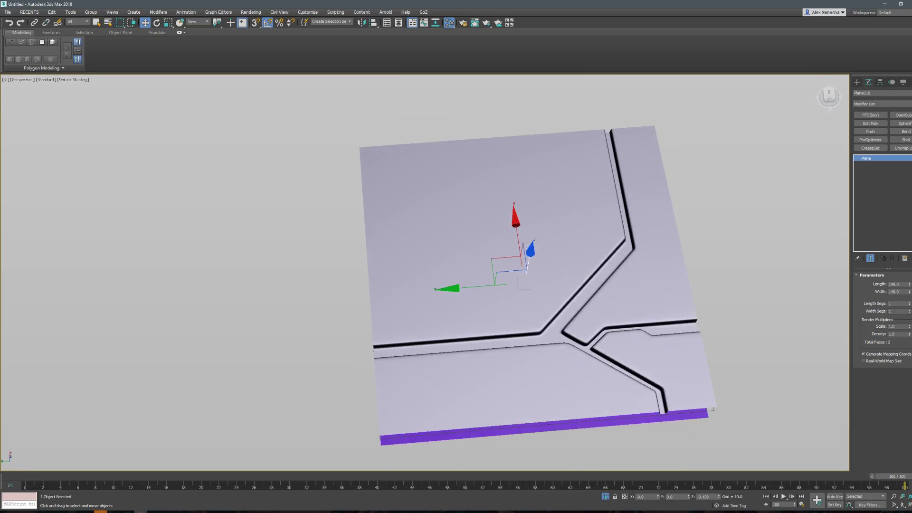